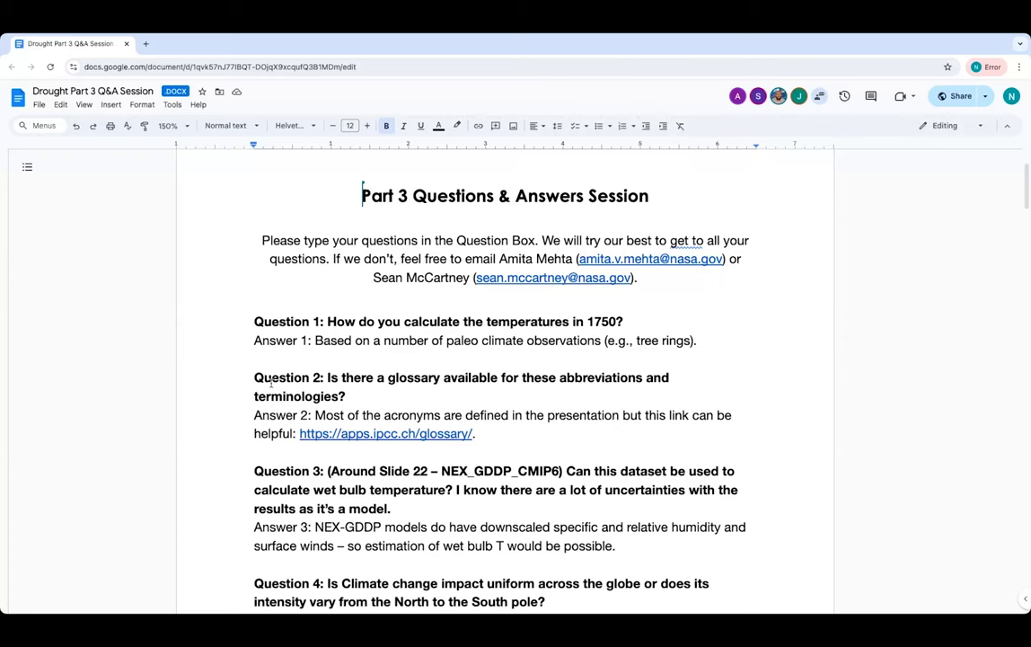
Read through Questions 1 to 5 and their answers in the Part 3 Q&A document.
scroll(270, 384, down, 3)
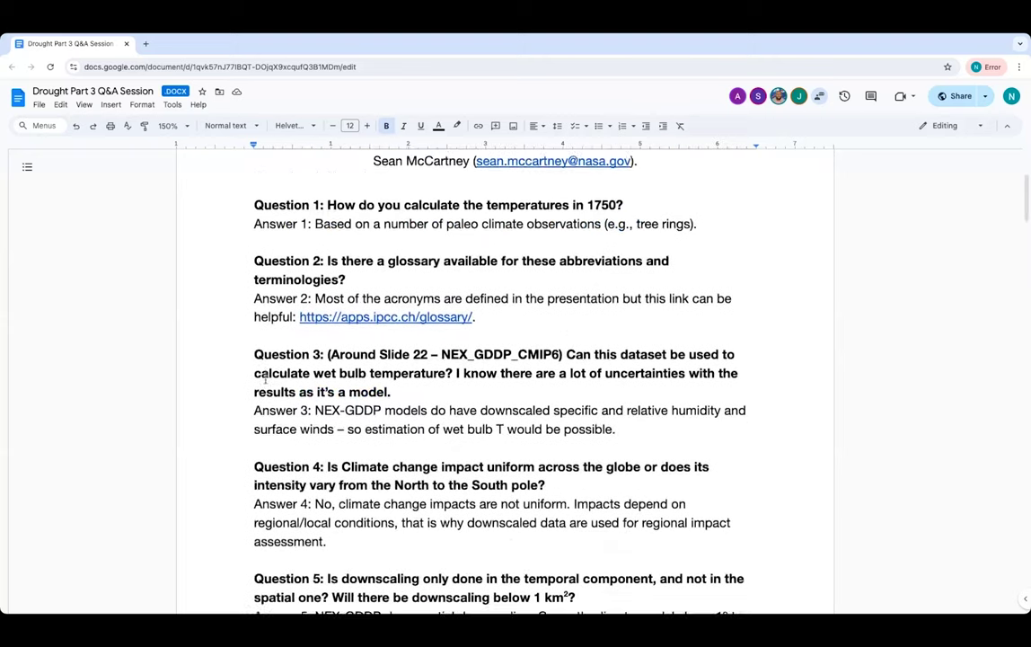
scroll(265, 380, down, 3)
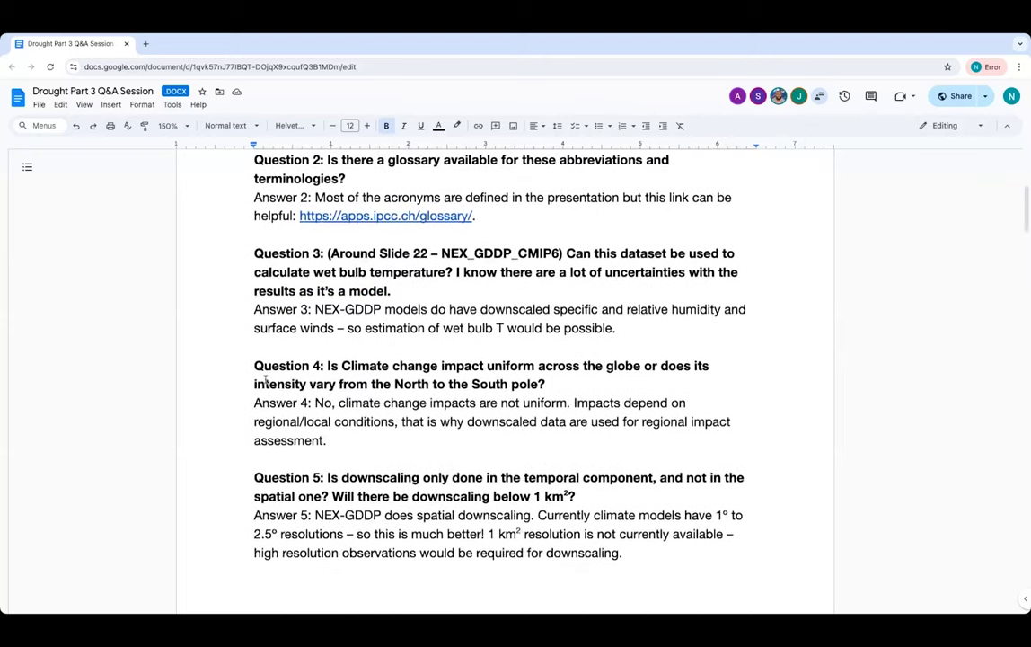
scroll(265, 380, up, 1)
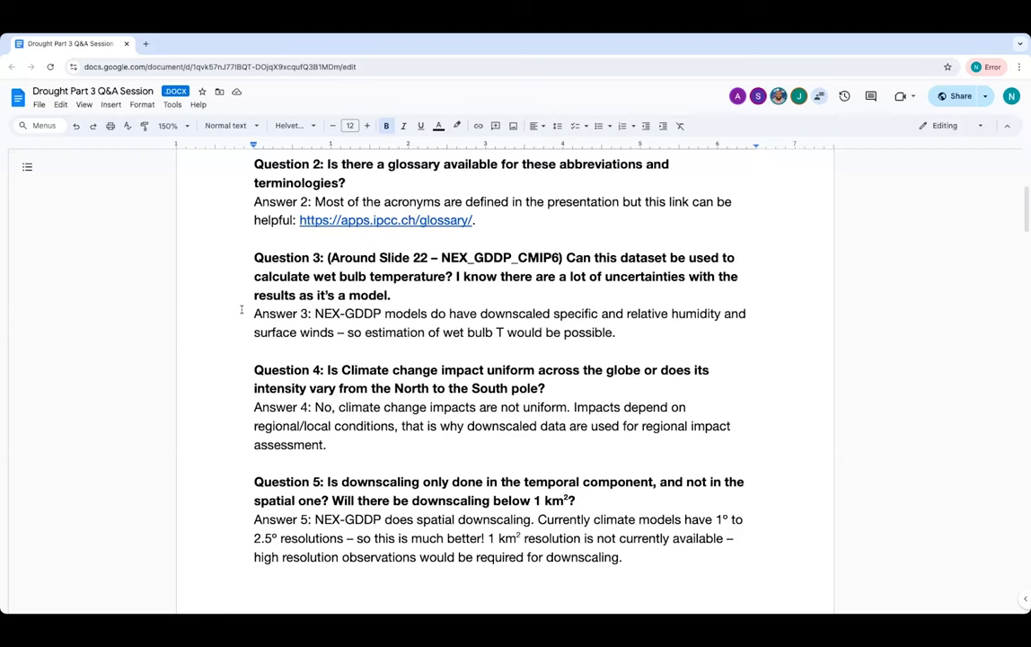
scroll(241, 309, down, 1)
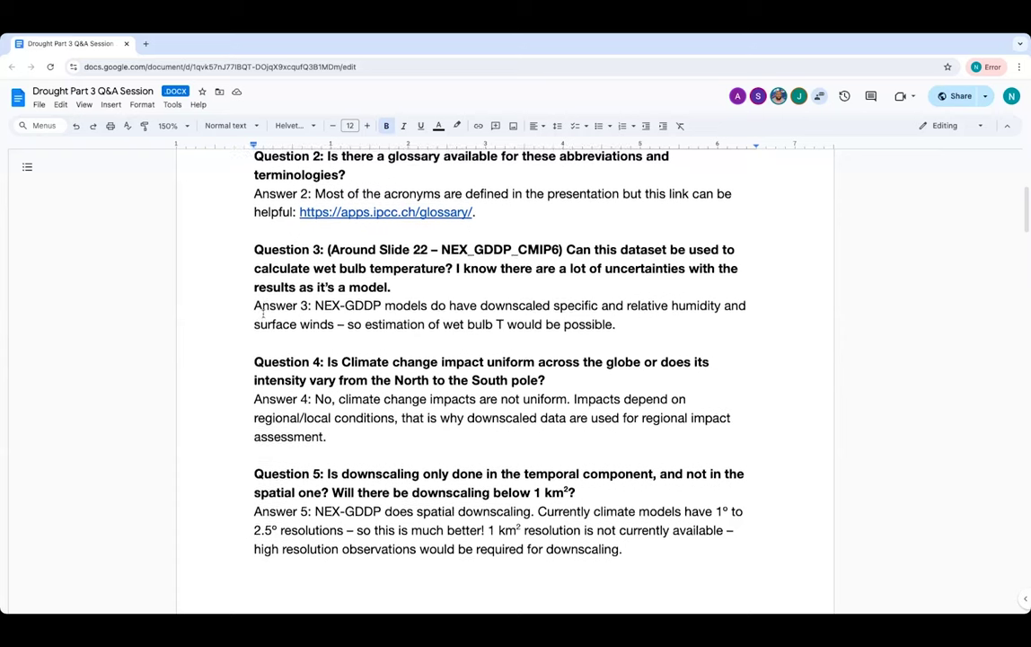
scroll(262, 311, down, 3)
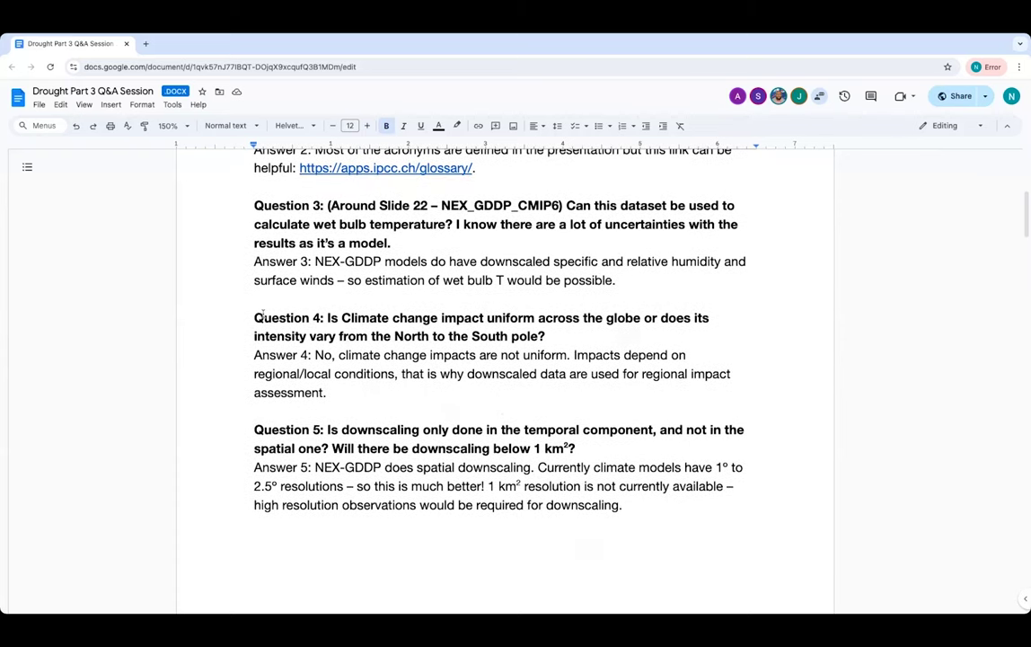
scroll(263, 312, up, 1)
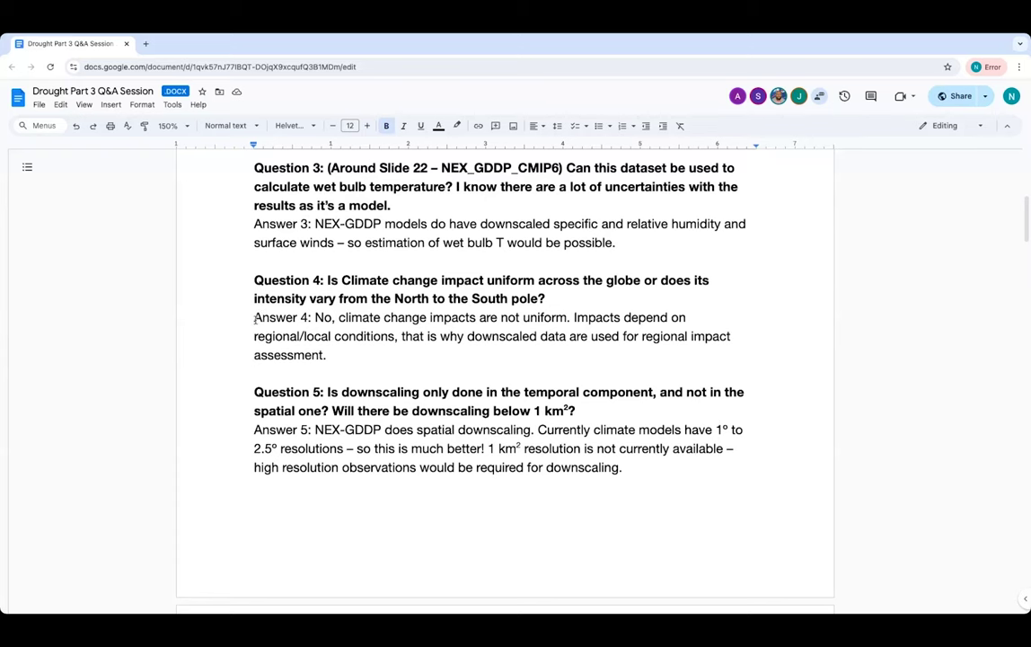
scroll(256, 319, down, 1)
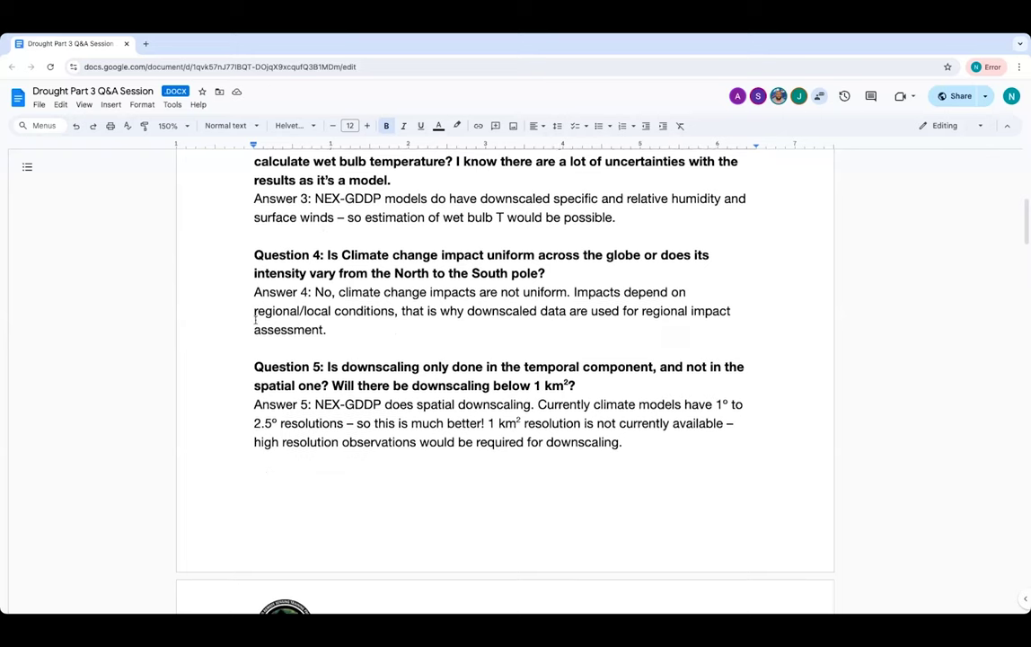
scroll(256, 319, down, 1)
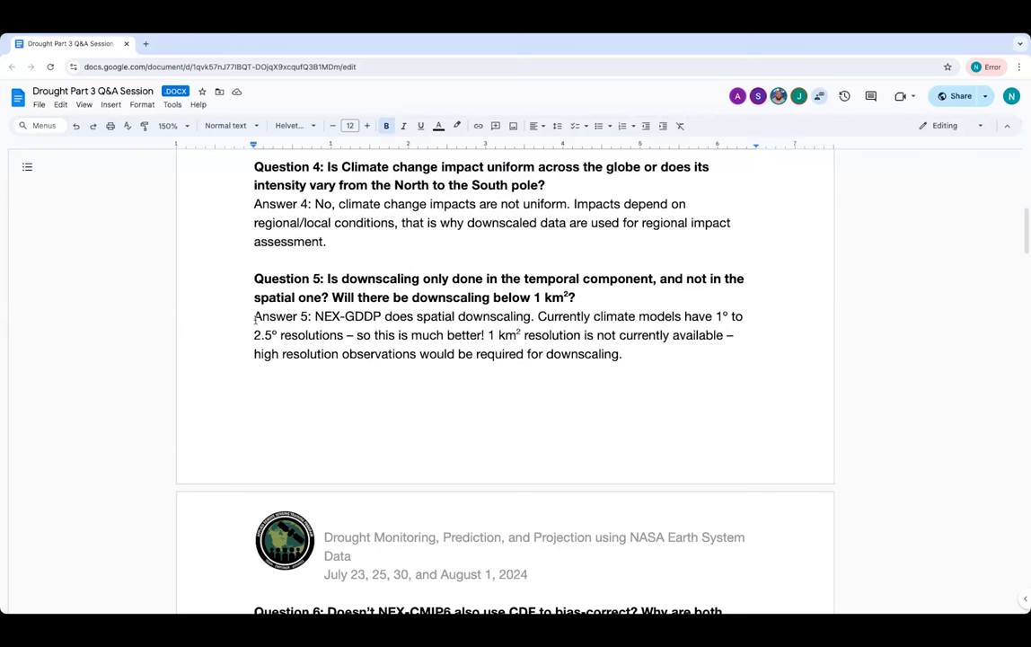
scroll(256, 319, down, 2)
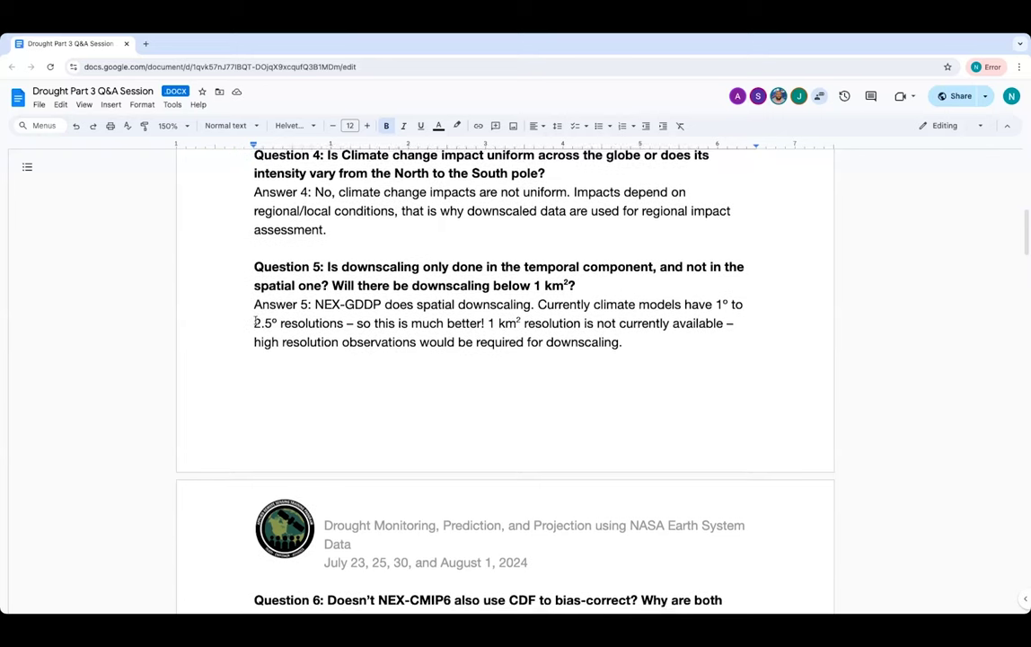
Fill in Answer 6, on the NEX-CMIP6 bias-correction methods, with "We will review before posting.".
scroll(255, 321, down, 3)
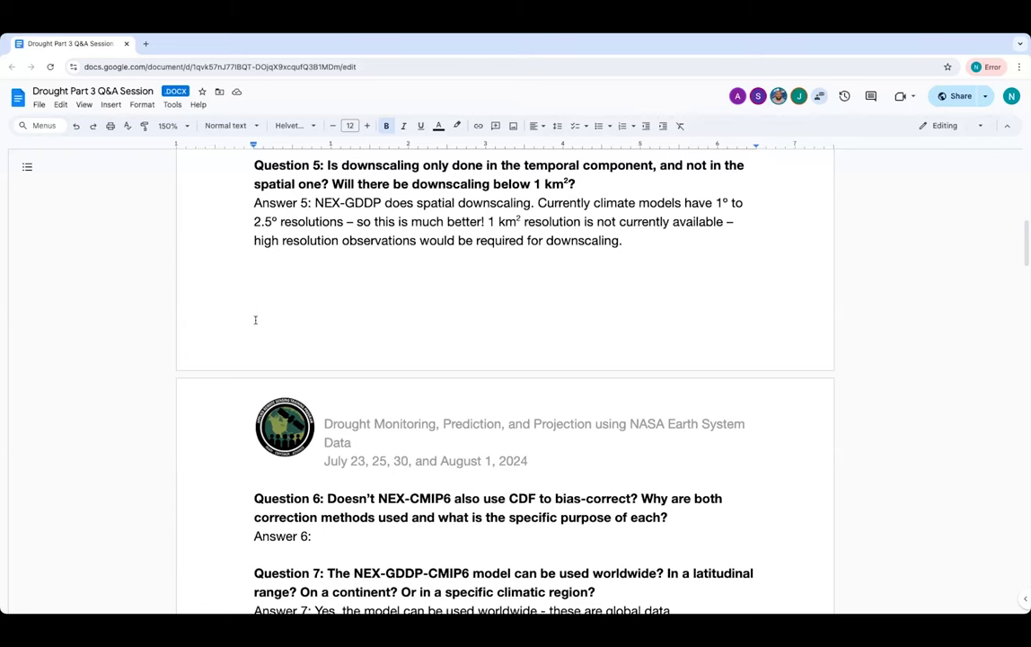
scroll(255, 320, down, 2)
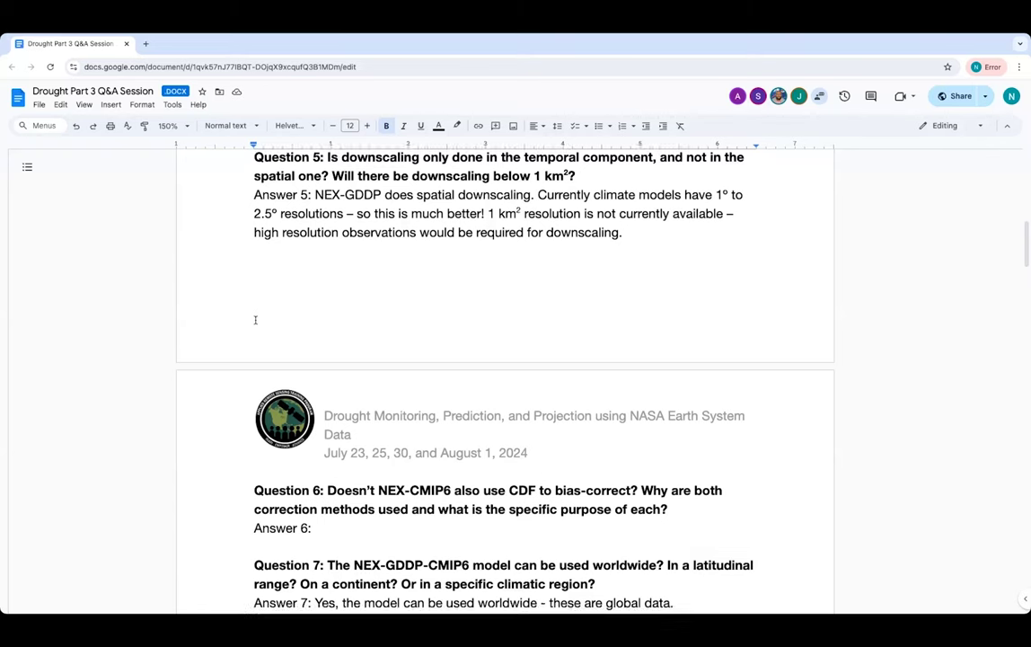
scroll(255, 324, down, 2)
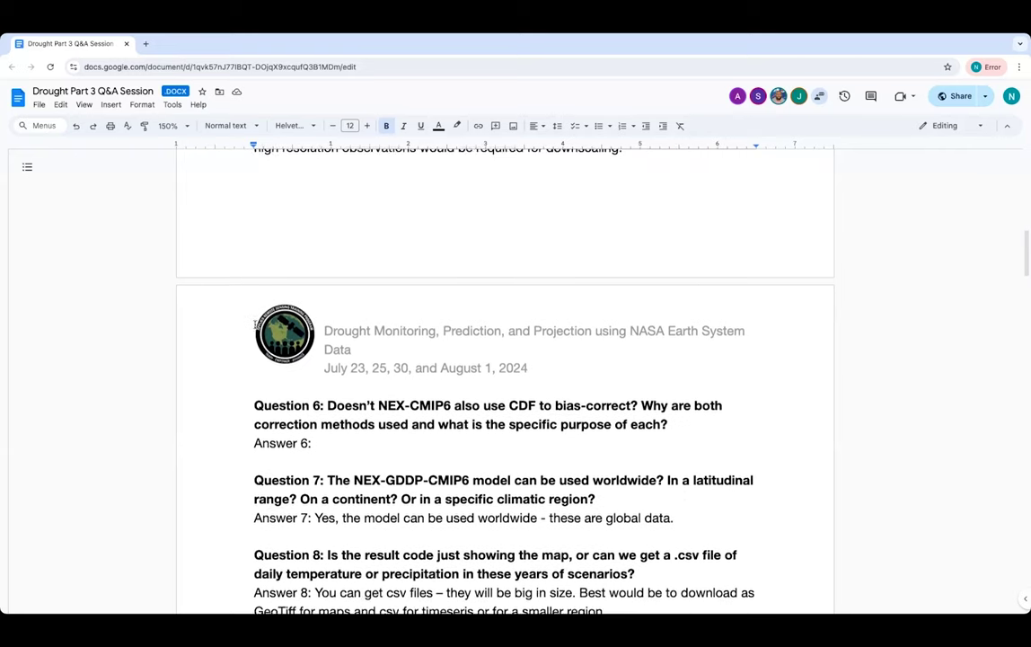
scroll(255, 324, down, 3)
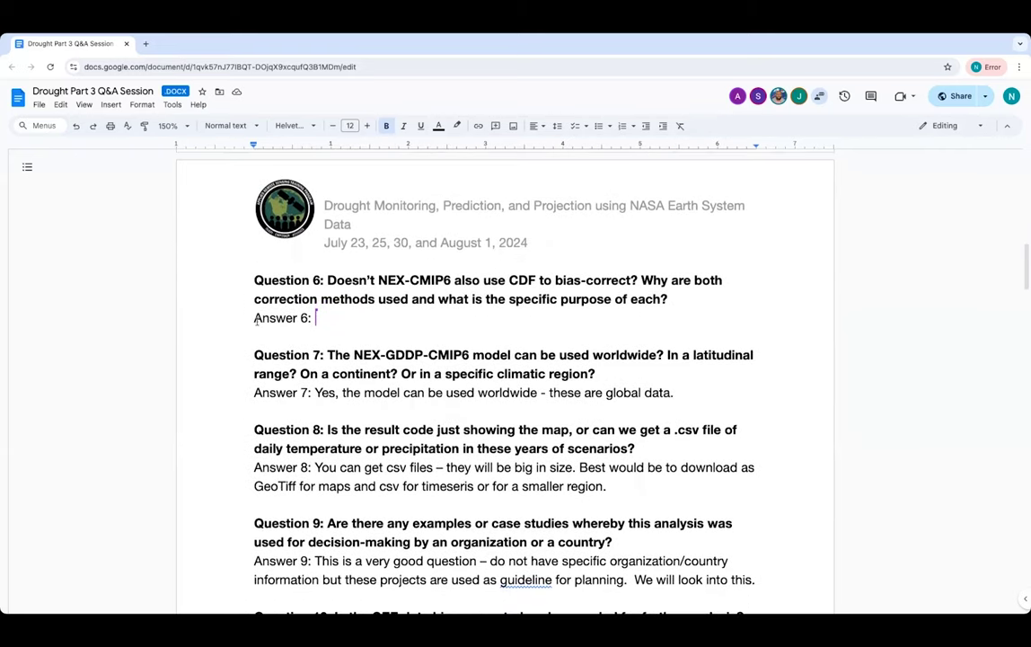
click(322, 319)
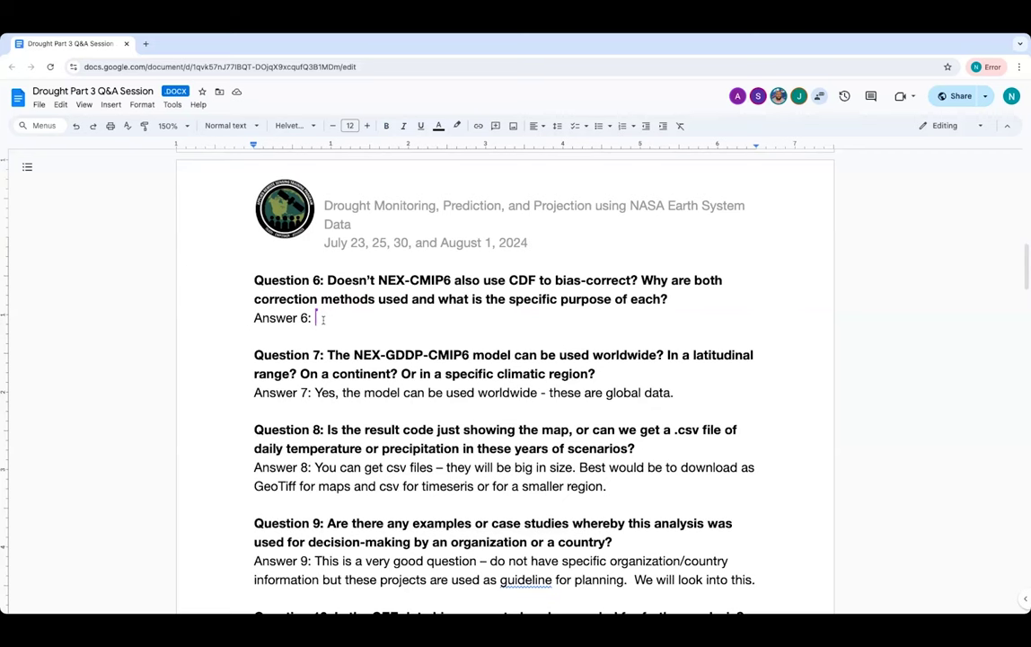
text(We will reviewed)
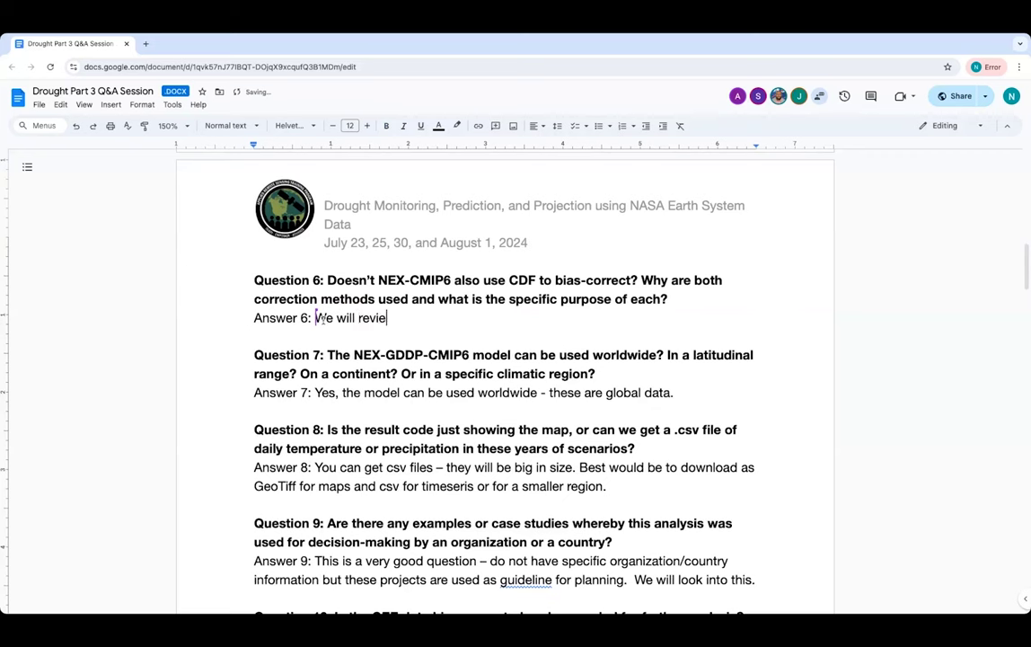
key(BackSpace)
key(BackSpace)
key(BackSpace)
text(before posting.)
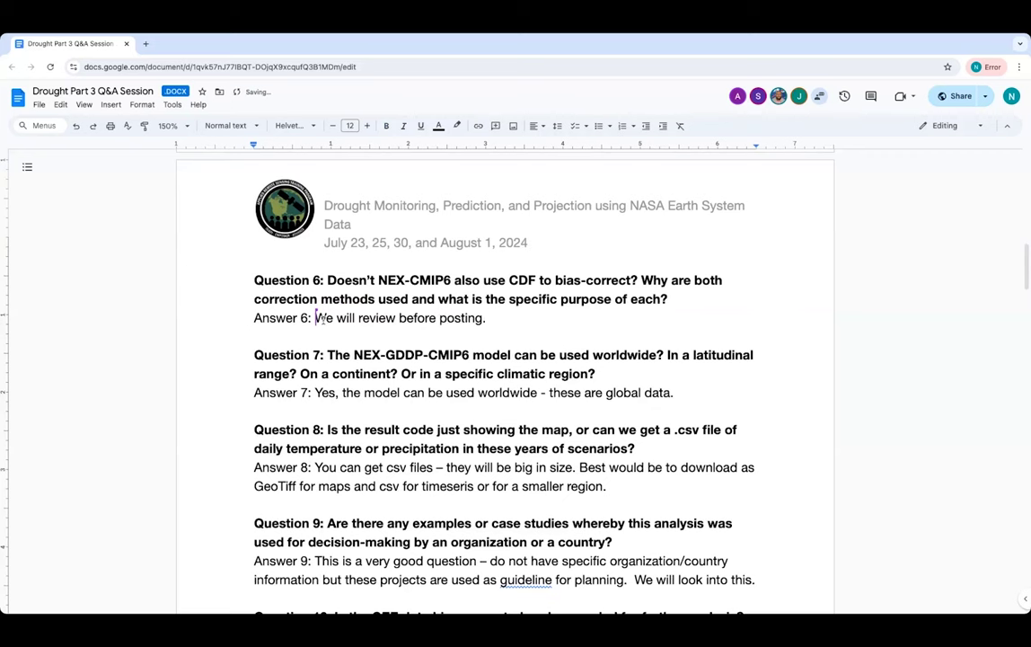
text( T)
text(hey do)
key(BackSpace)
key(BackSpace)
key(BackSpace)
key(BackSpace)
key(BackSpace)
key(BackSpace)
key(BackSpace)
text(Yes)
key(BackSpace)
key(BackSpace)
key(BackSpace)
Read through Questions 7 to 9 and their answers on global coverage, CSV downloads and decision-making case studies.
scroll(277, 344, down, 3)
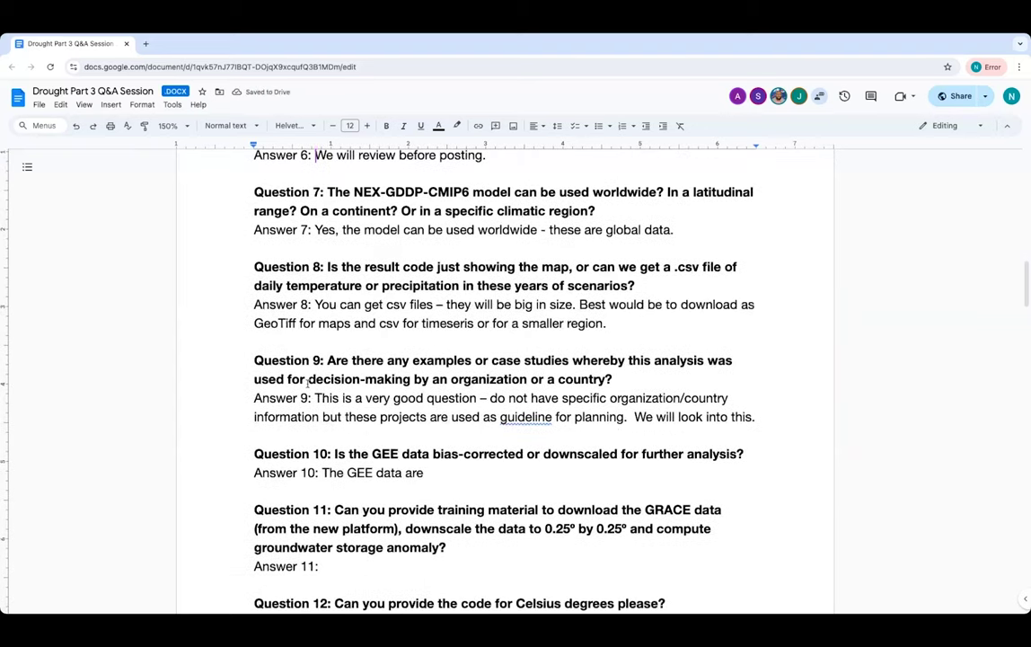
scroll(308, 382, down, 1)
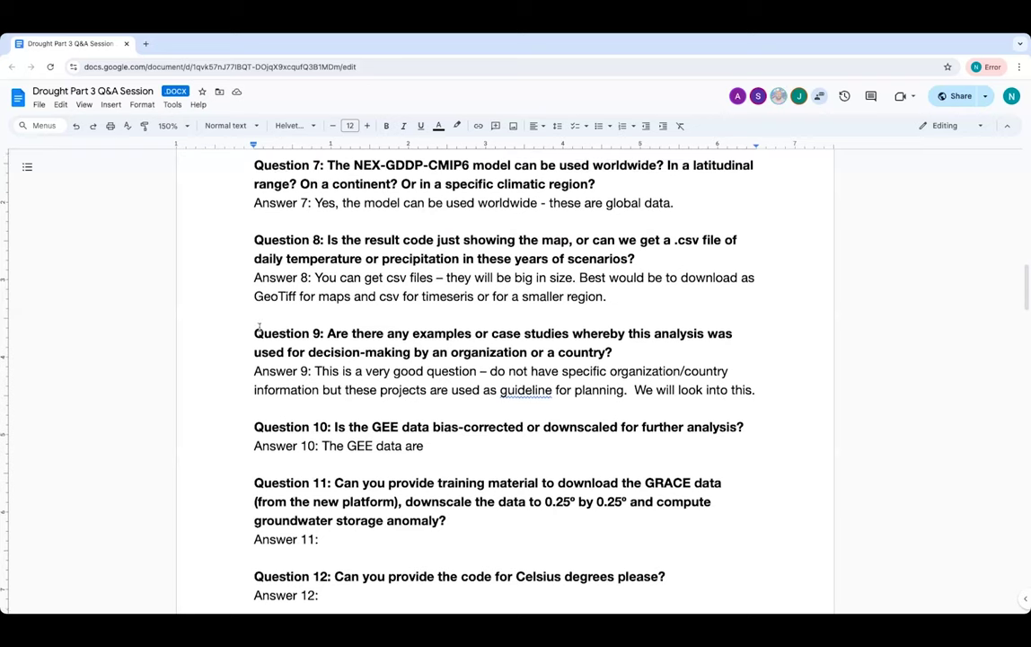
scroll(261, 330, down, 1)
scroll(262, 329, down, 1)
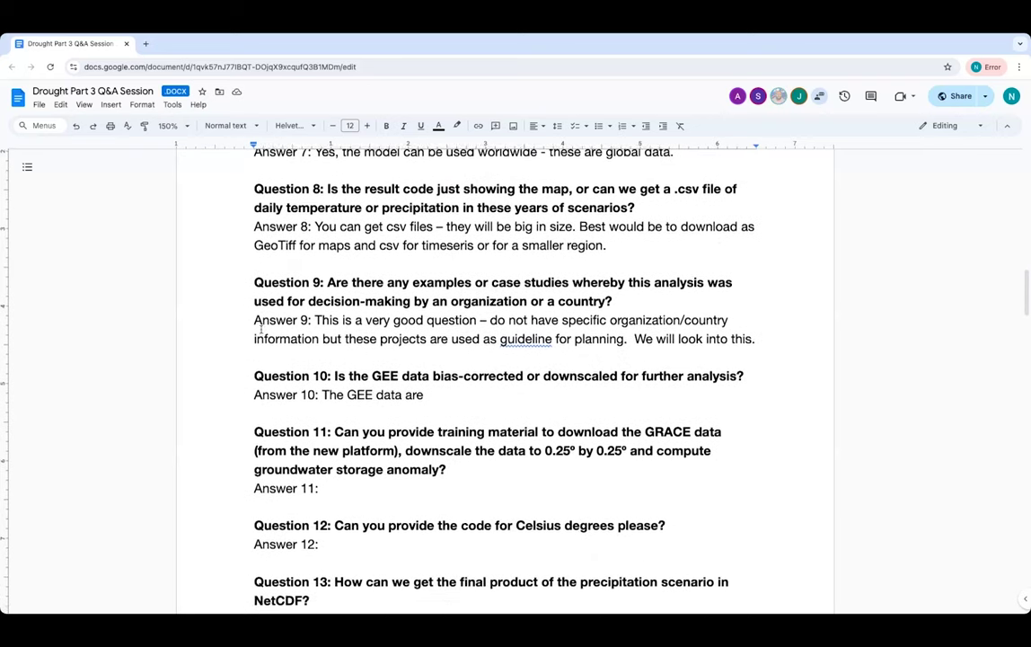
scroll(261, 330, down, 1)
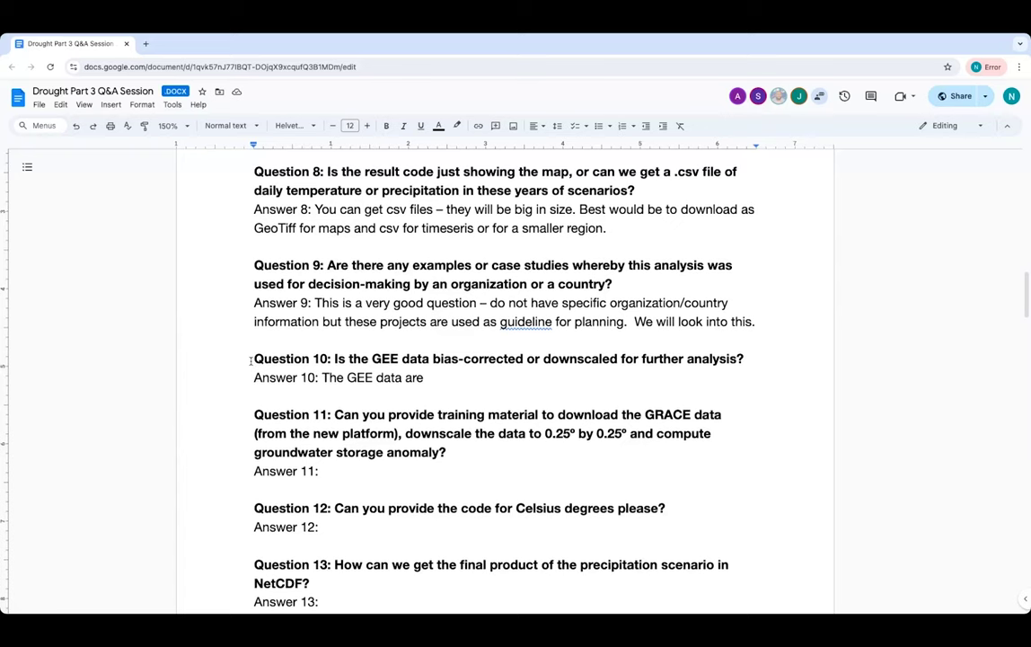
scroll(251, 361, down, 1)
scroll(251, 361, down, 4)
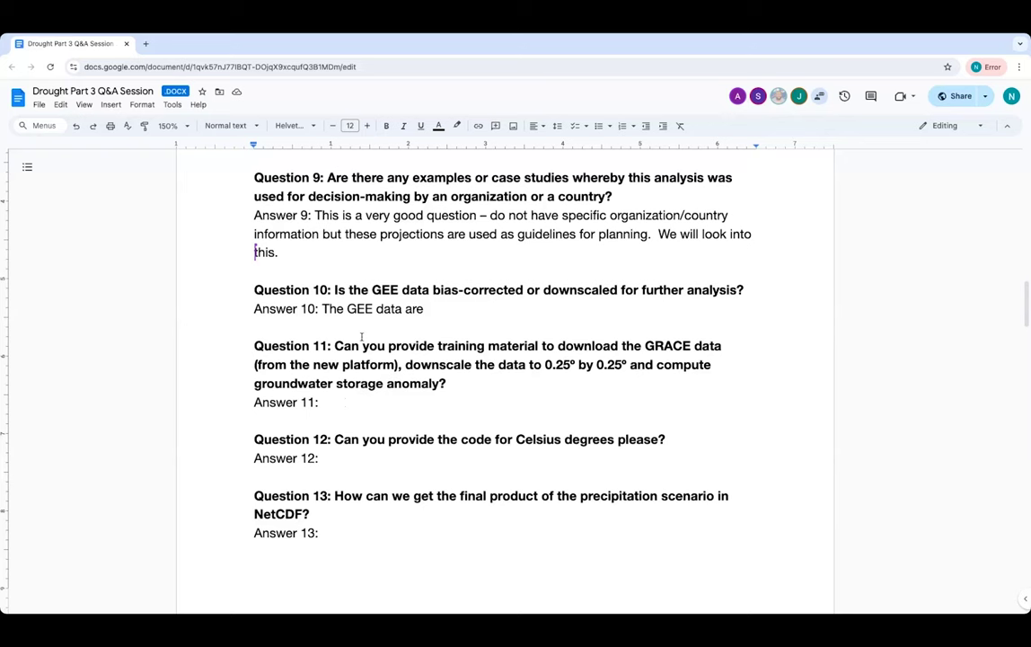
scroll(394, 394, down, 1)
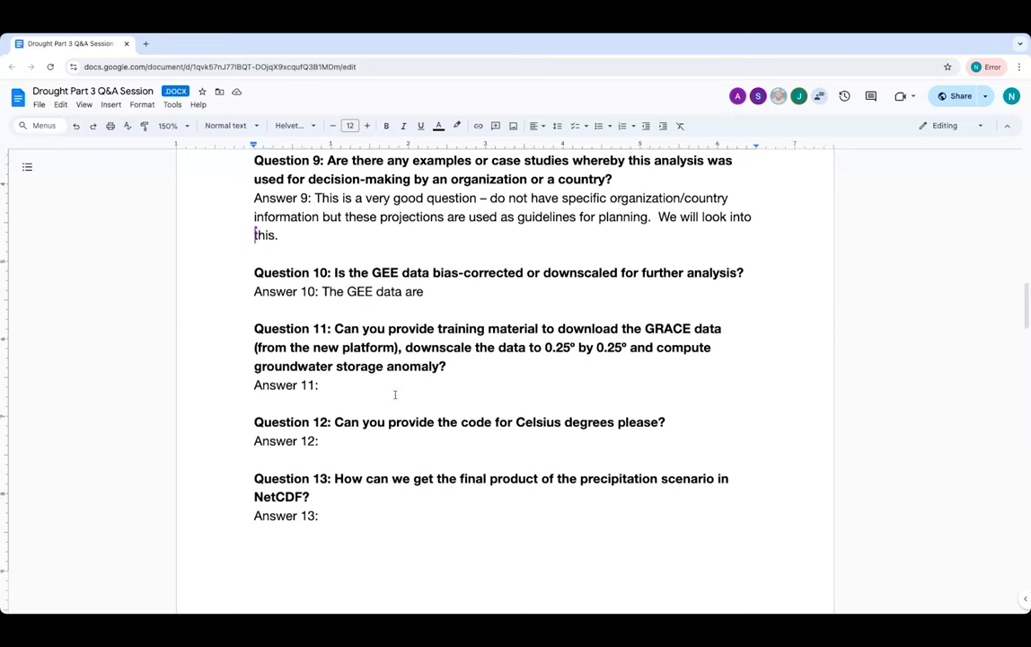
Complete the sentence in Answer 10 with "biased-corrected.", using a hyphen between the two words.
scroll(395, 394, down, 3)
scroll(394, 394, down, 2)
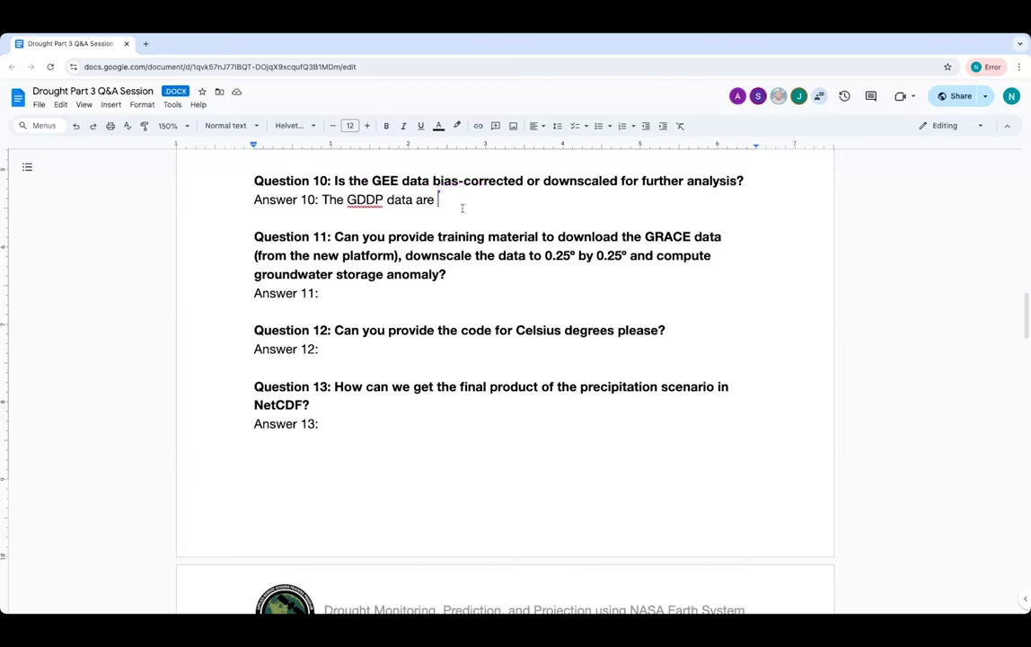
text(biased corrected.)
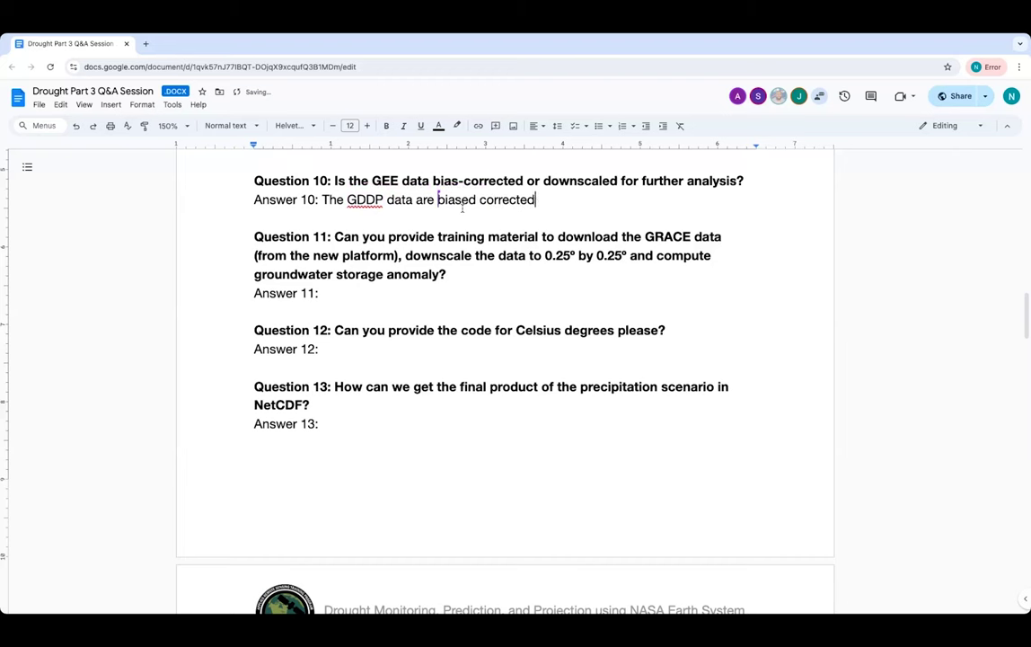
click(463, 200)
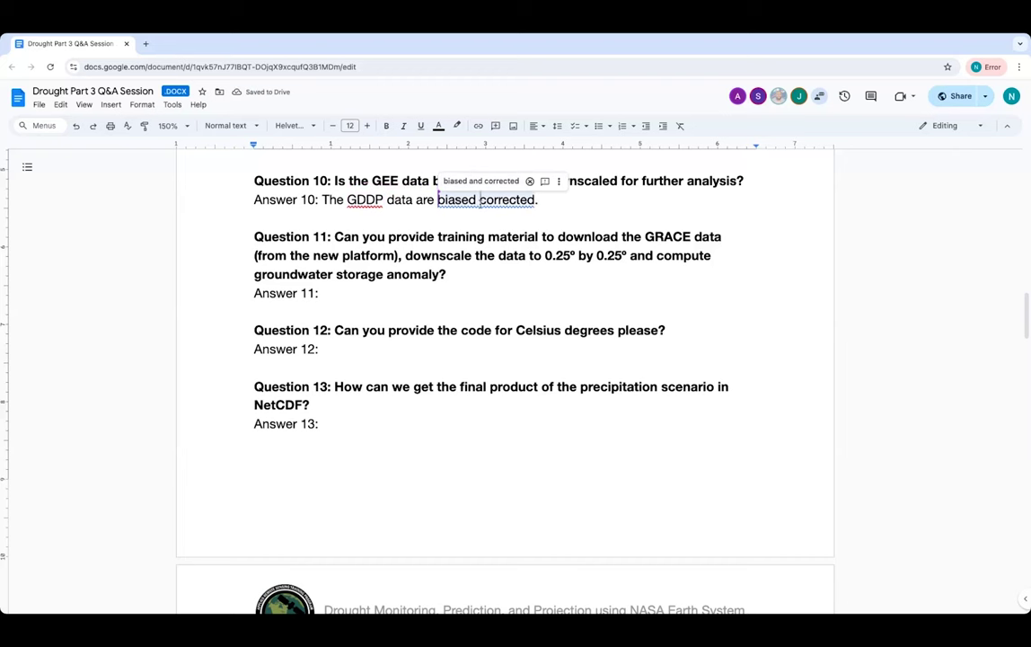
click(479, 200)
key(BackSpace)
text(-)
drag(539, 199, 561, 202)
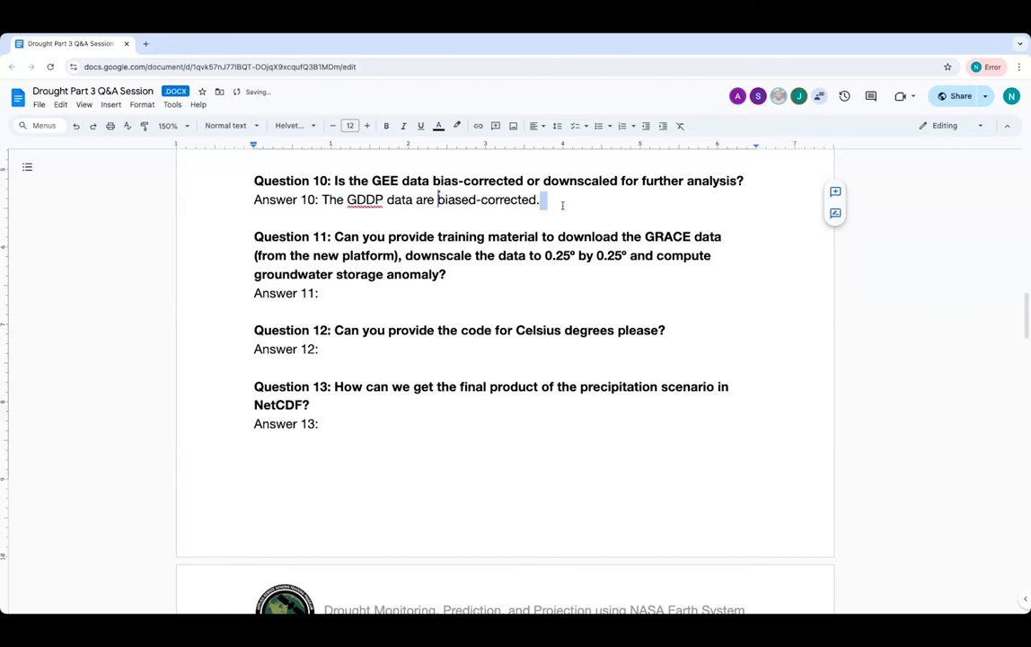
key(BackSpace)
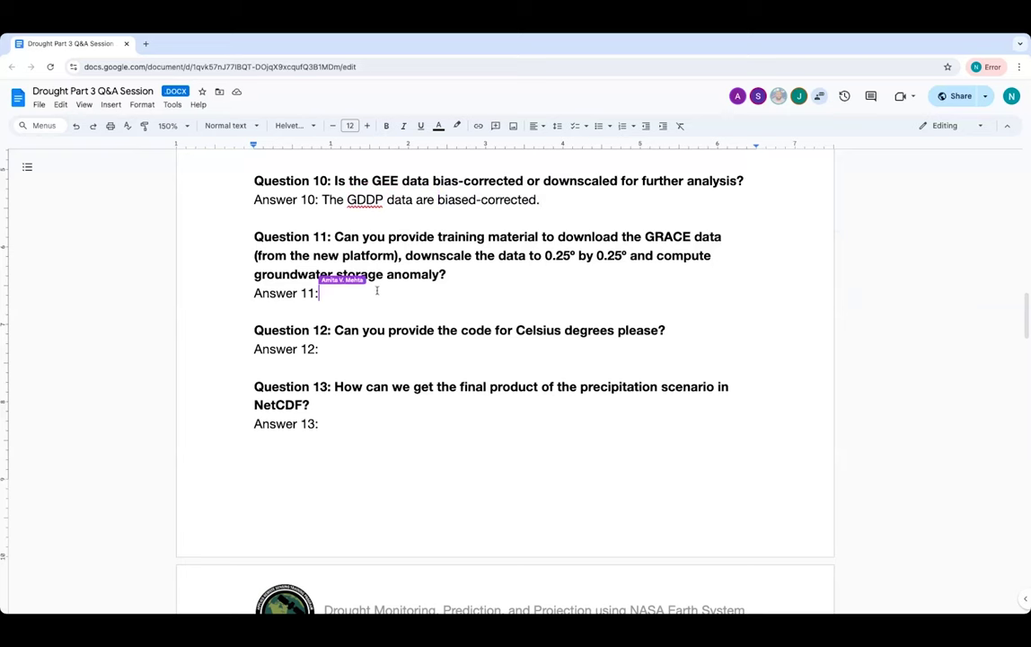
Fill in Answer 12, on the code for Celsius degrees, with "Yes, we can add a line. You can modify the code.".
scroll(402, 305, down, 2)
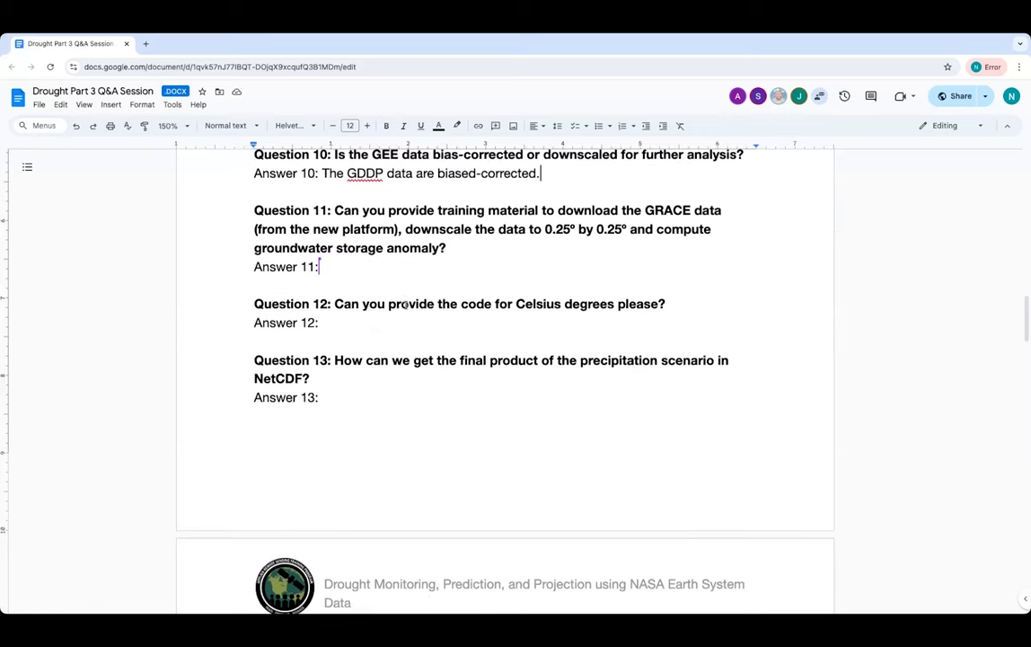
scroll(405, 306, down, 1)
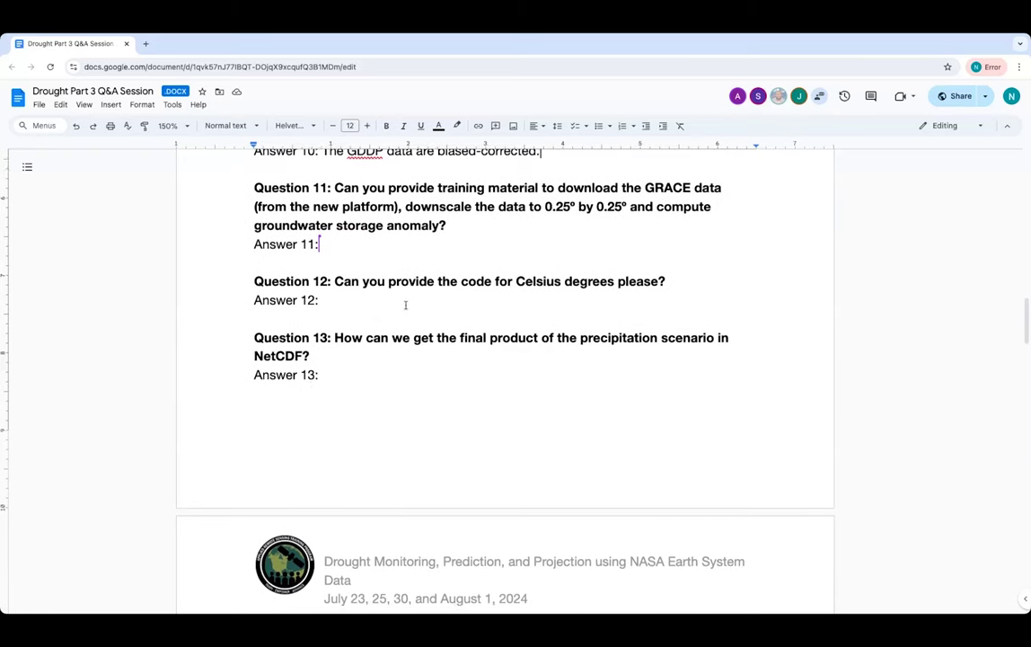
scroll(405, 306, down, 1)
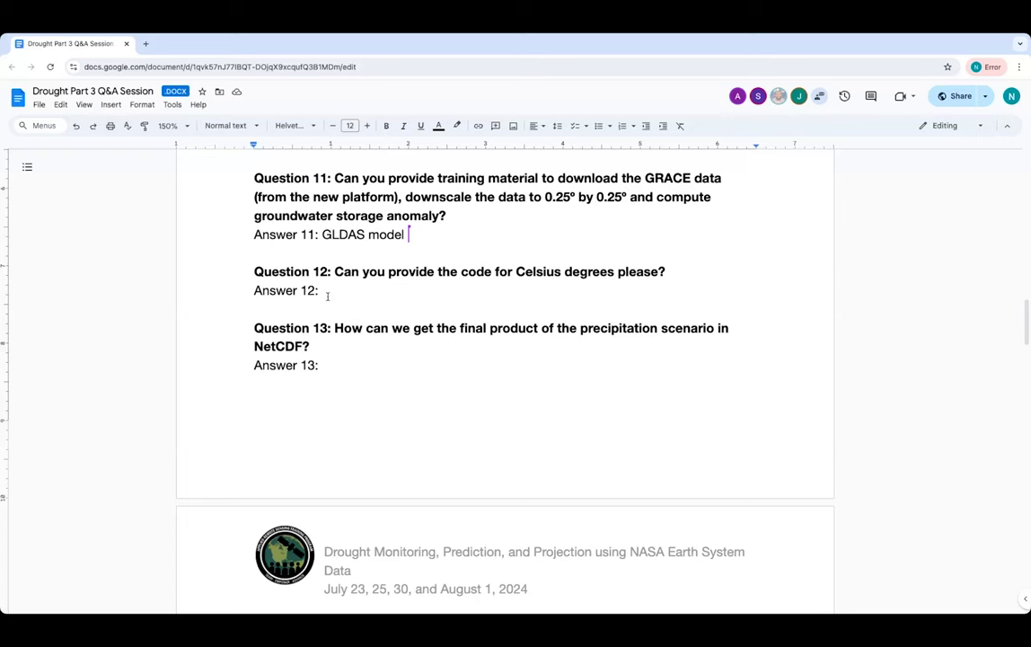
scroll(328, 297, down, 1)
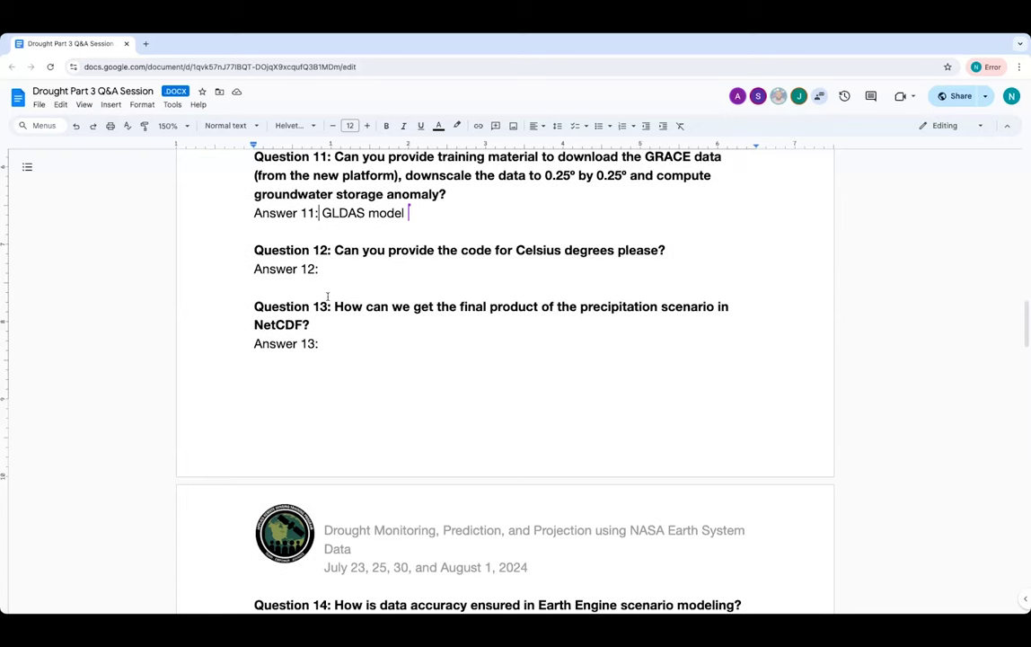
scroll(328, 296, down, 2)
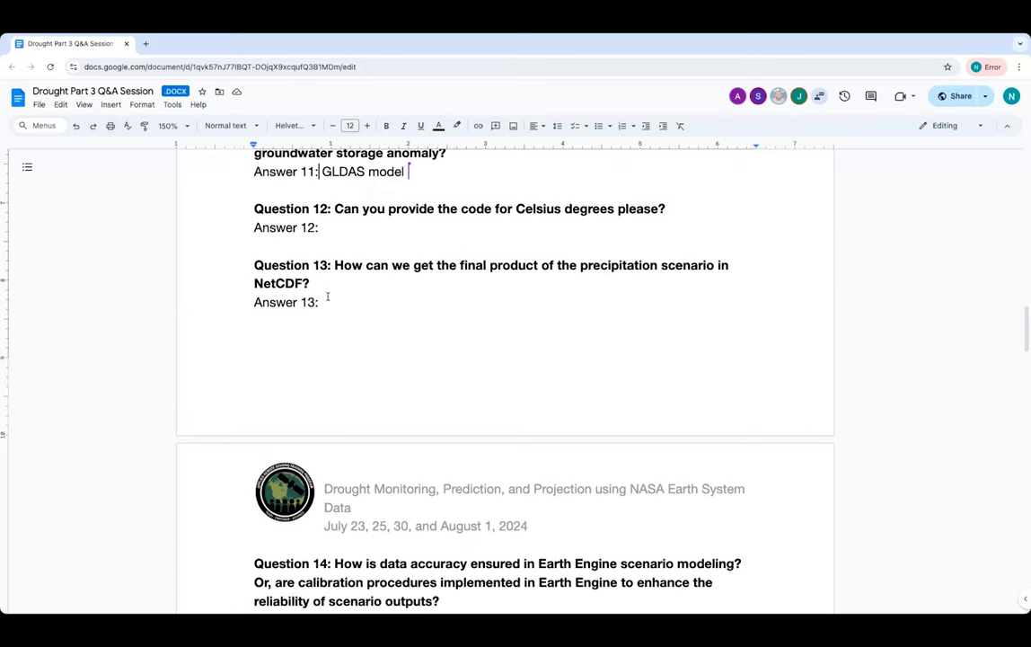
scroll(328, 296, down, 2)
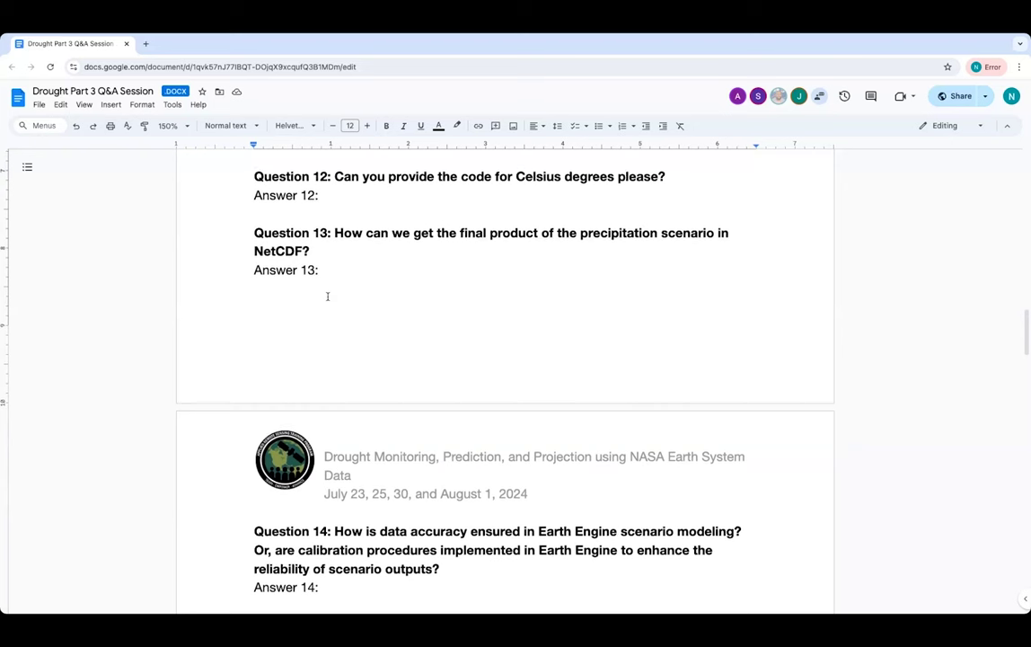
click(334, 194)
text(Yes, we can a)
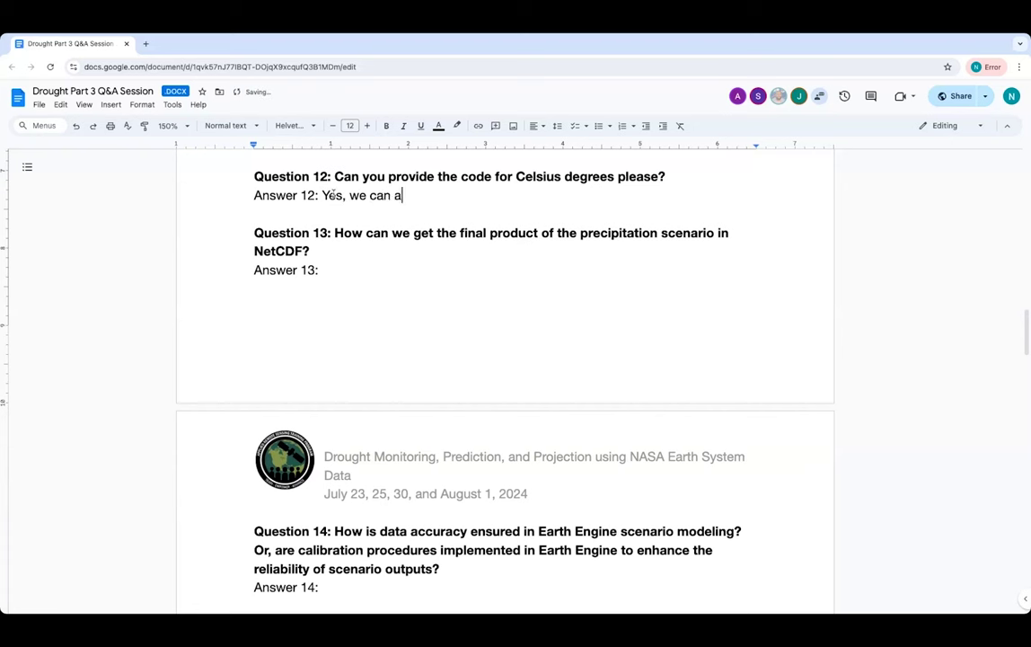
text(dd a line. You can modify the code)
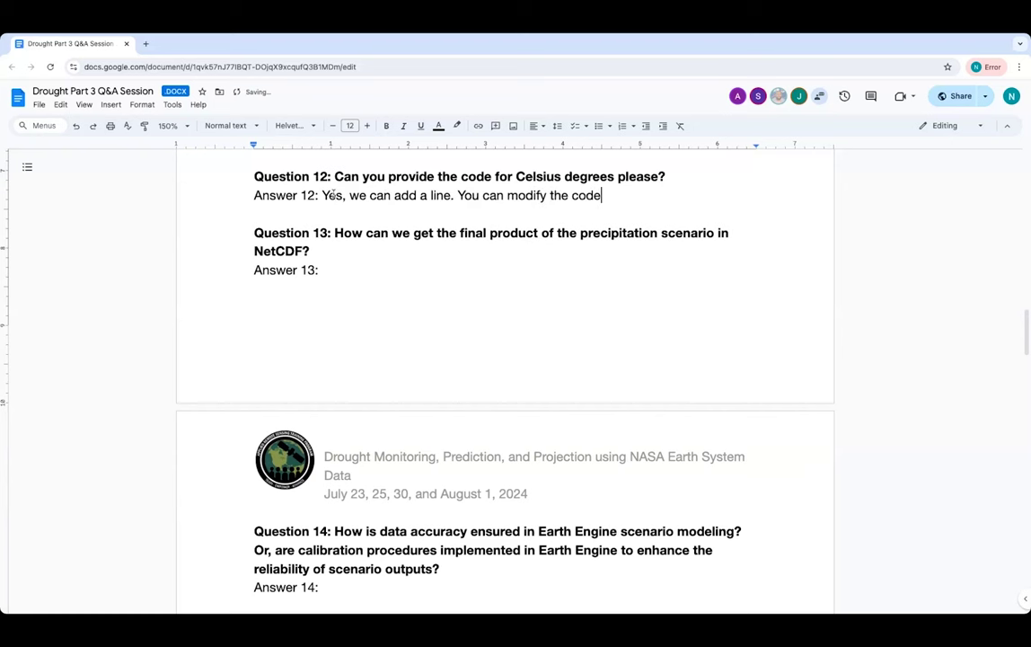
text(.)
Fill in Answer 13 with "Go to the original data service and it is in NetCDF. In GEE, you can convert.".
scroll(389, 270, down, 1)
scroll(389, 271, down, 3)
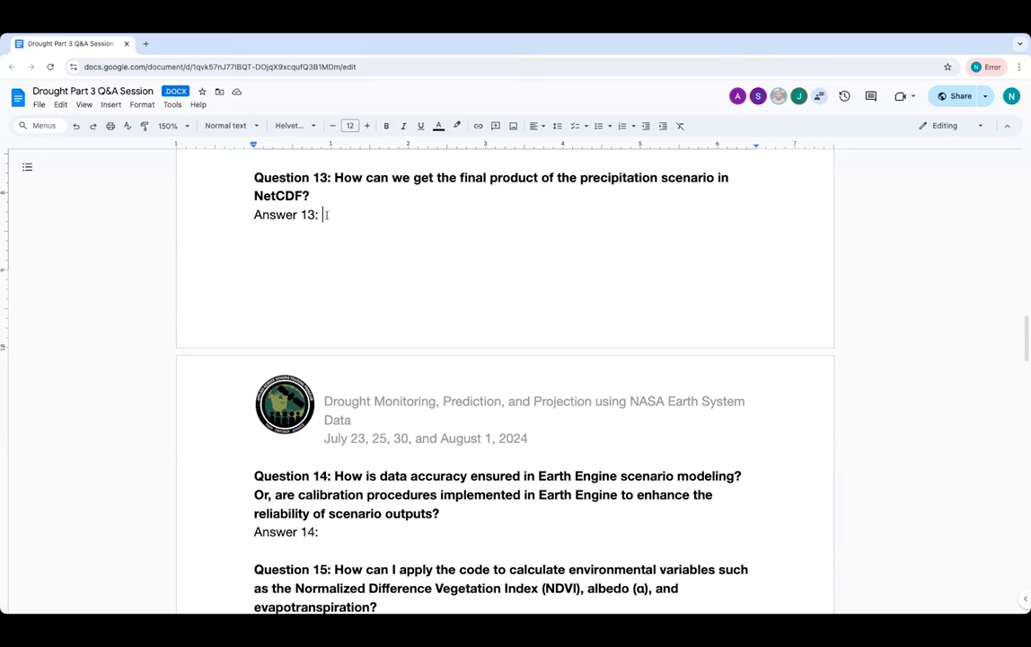
text(Go to the orig)
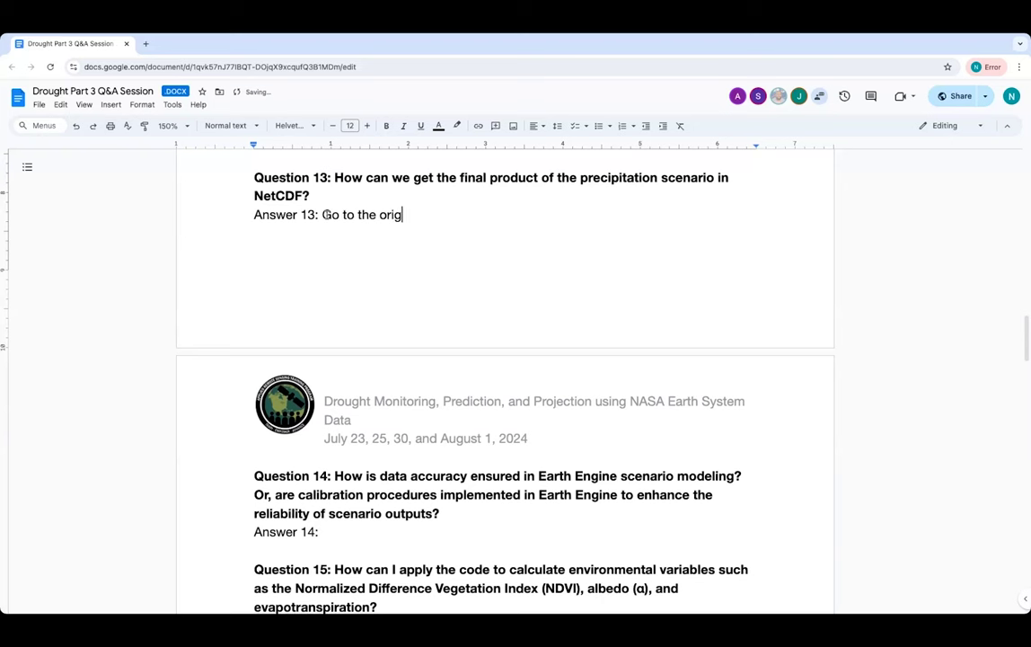
text(inal data service an)
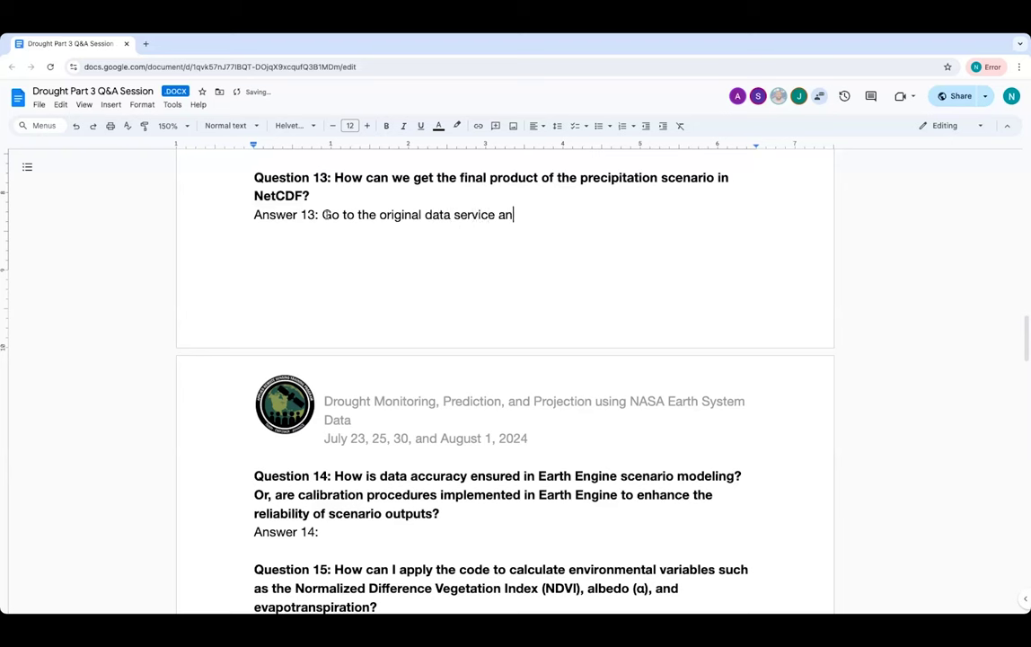
text(d it is in NetCDF. In g)
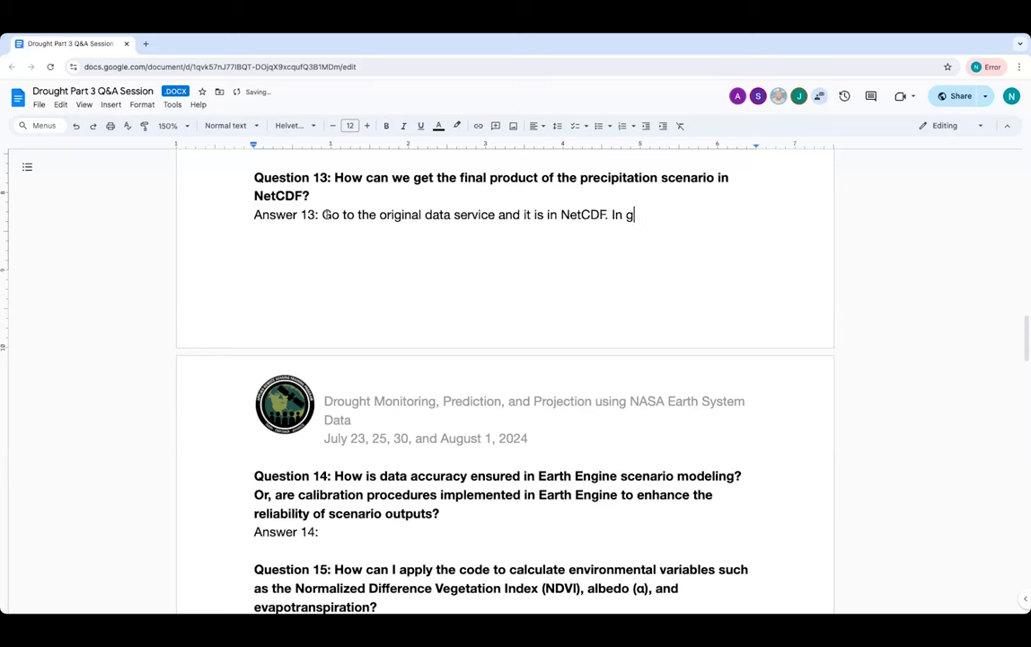
key(BackSpace)
text(GEE, you can convert)
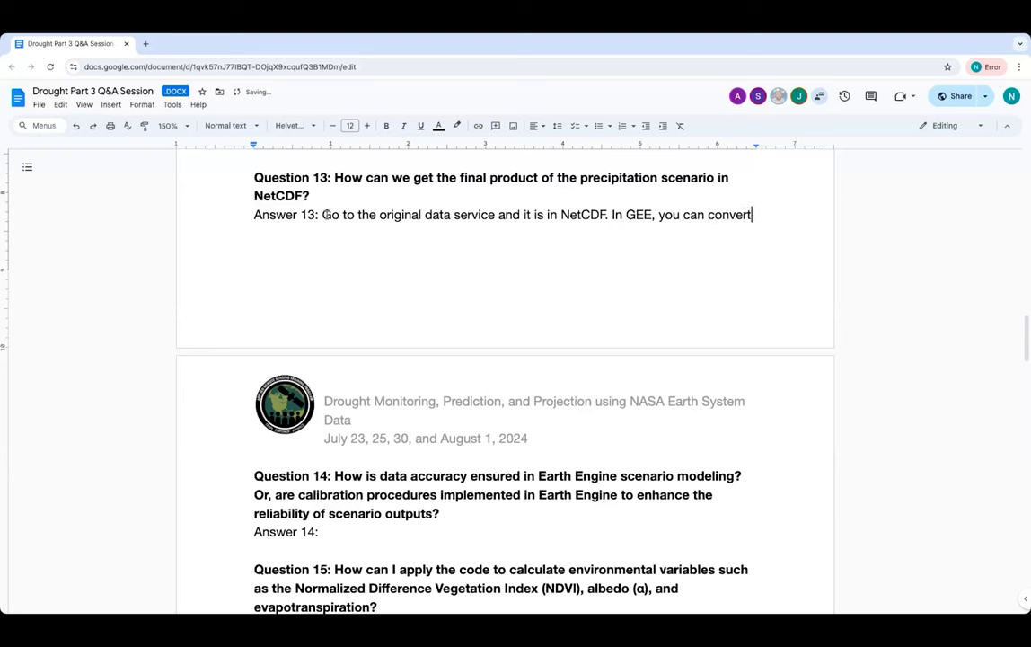
text(.)
Fill in Answer 14, on Earth Engine data accuracy, with "GEE is not adding anything. It is making the data available through the cloud.".
scroll(374, 294, down, 1)
scroll(374, 294, down, 3)
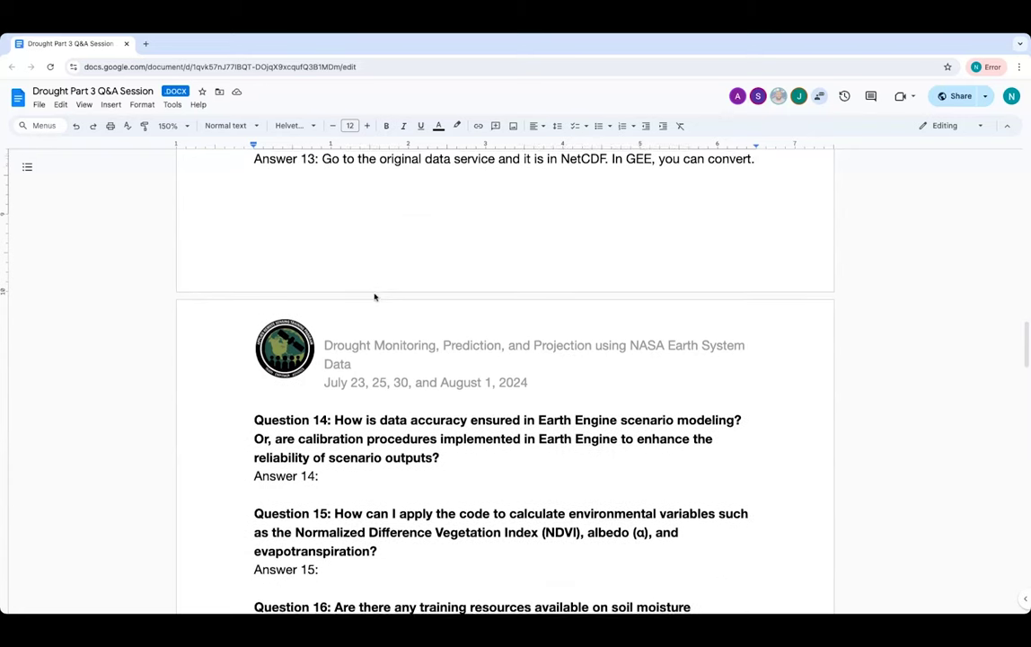
scroll(374, 294, down, 2)
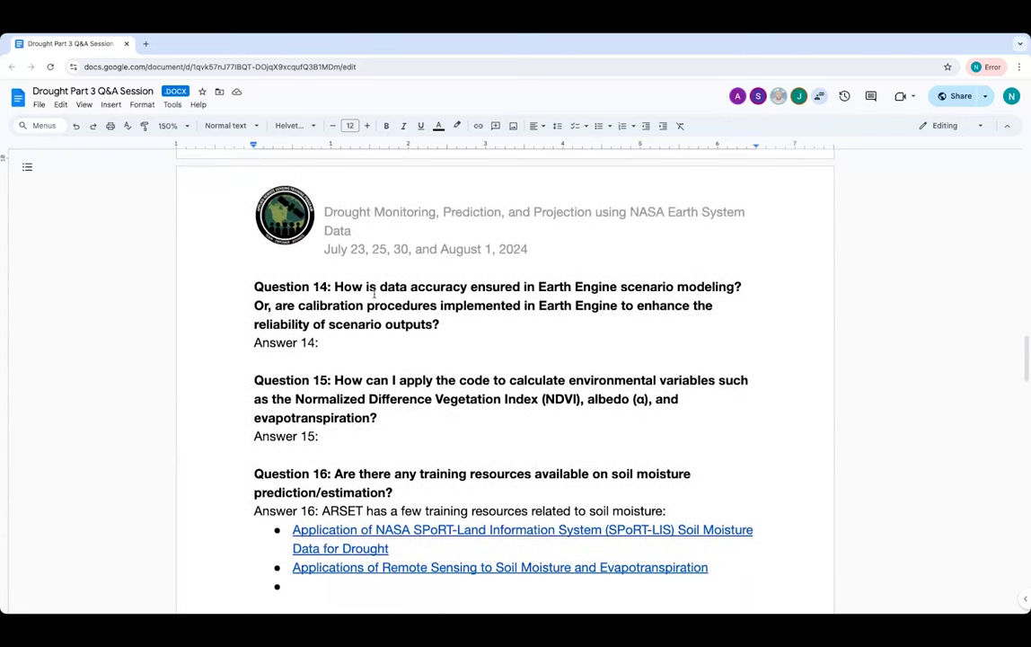
click(346, 316)
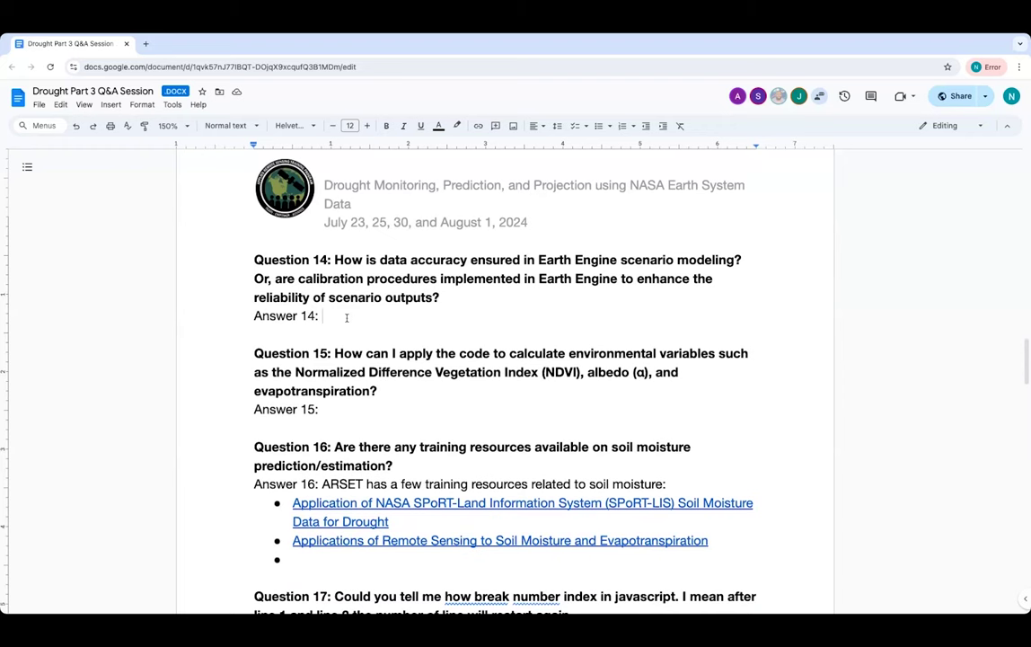
text(GEE is not)
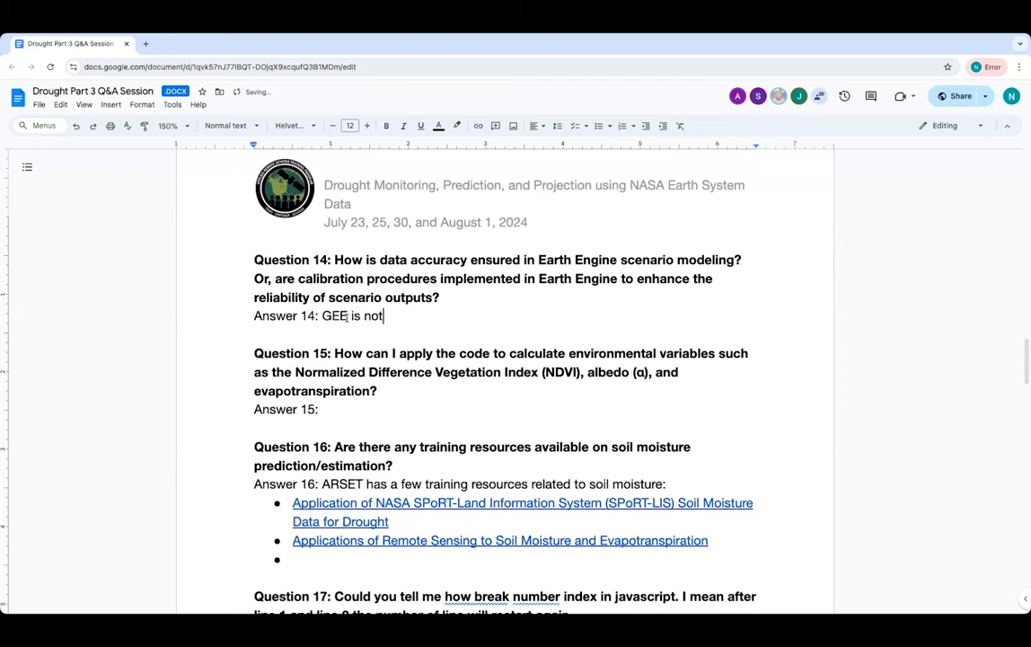
text( adding anyth)
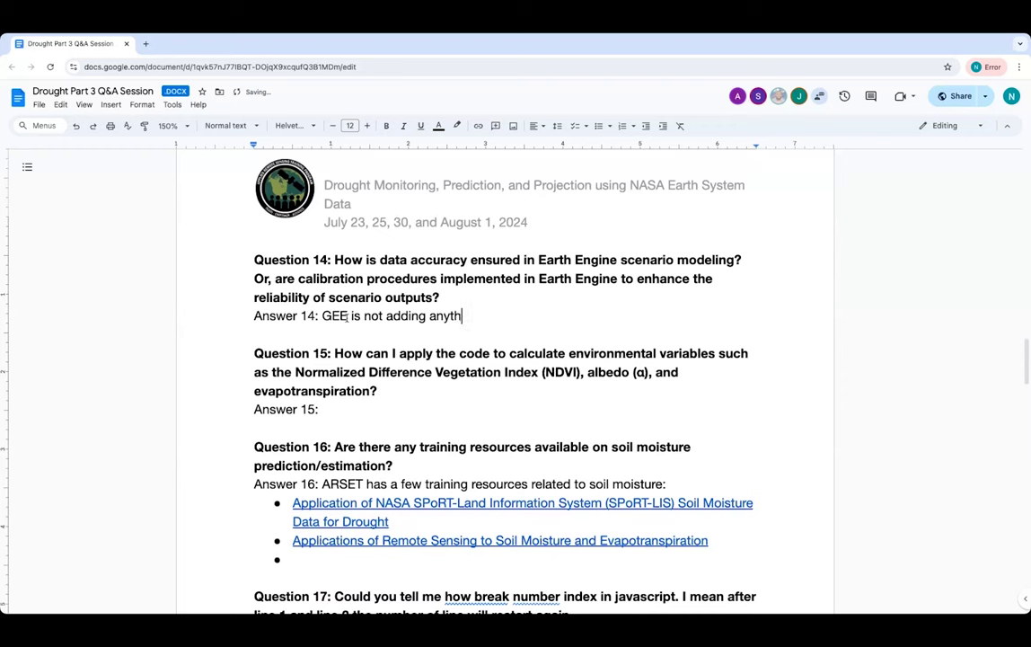
text(ing. It is making the data )
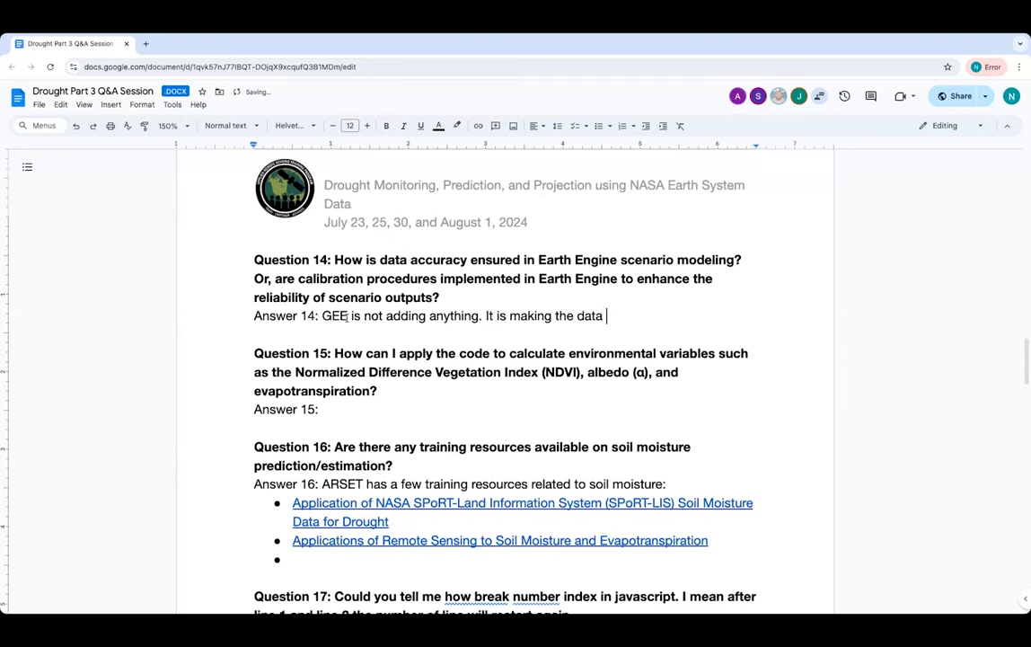
text(available through the cloud.)
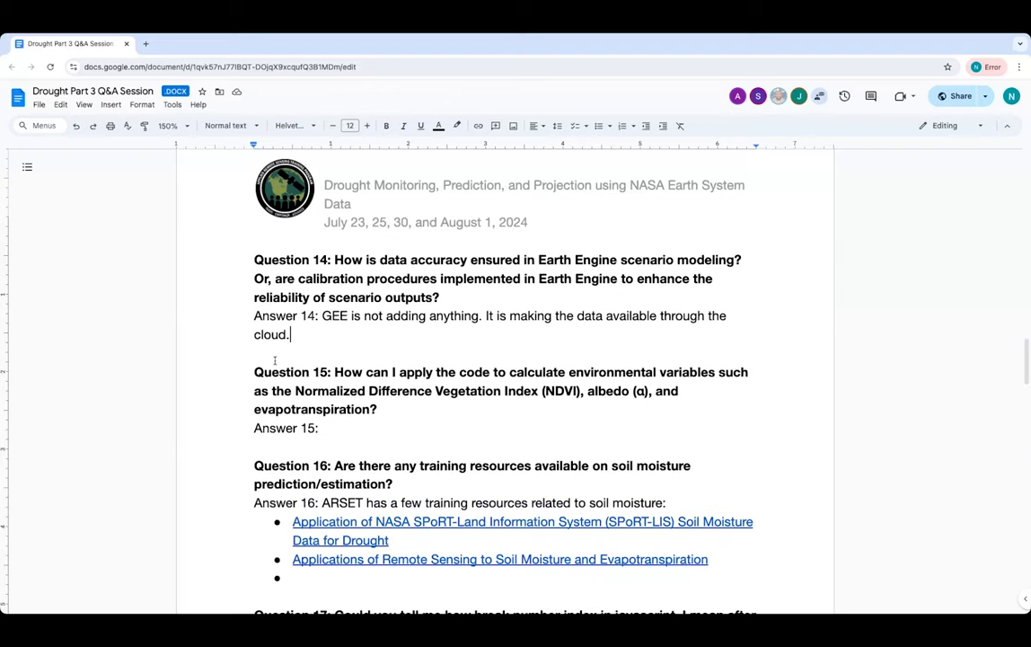
Start Answer 15, on calculating NDVI, albedo and evapotranspiration, with the sentence "We will review.".
scroll(275, 360, down, 1)
scroll(275, 360, down, 3)
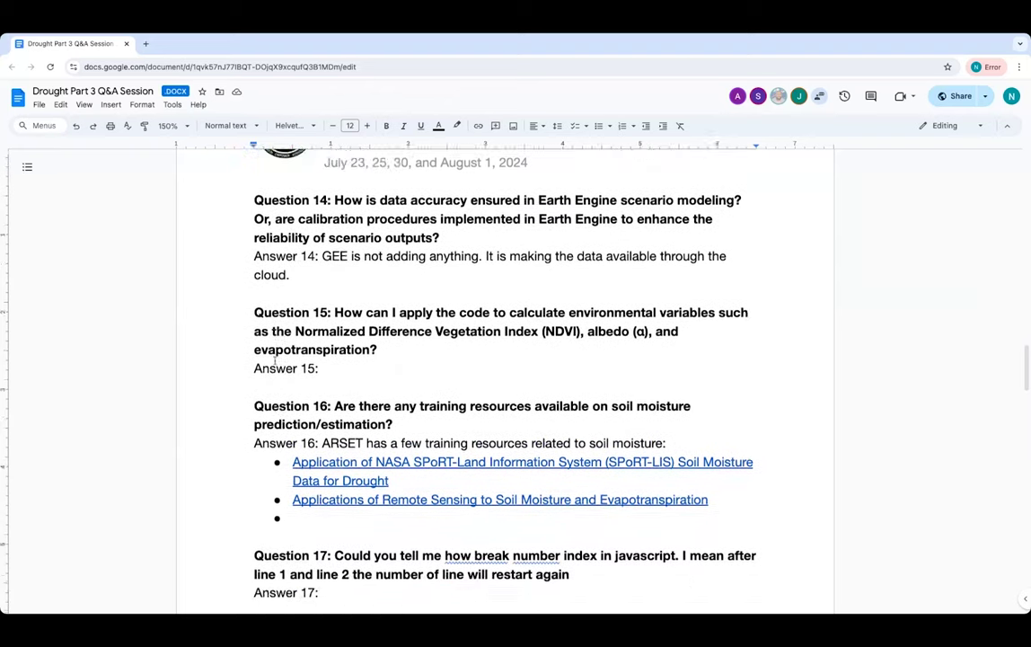
scroll(275, 360, down, 3)
scroll(275, 360, up, 2)
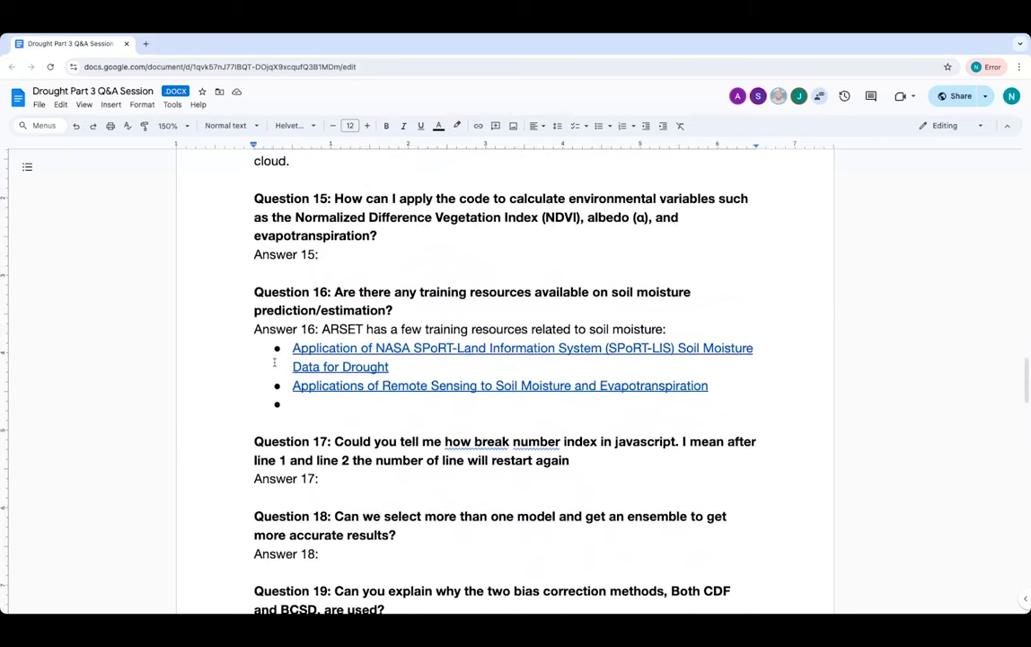
scroll(275, 363, down, 1)
click(342, 240)
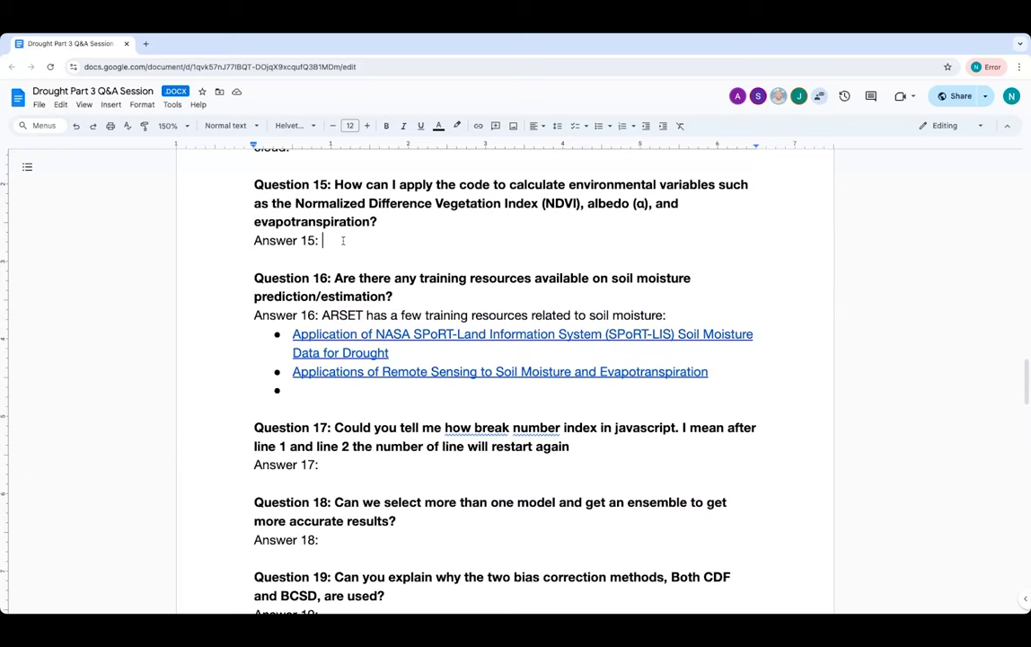
text(We will review)
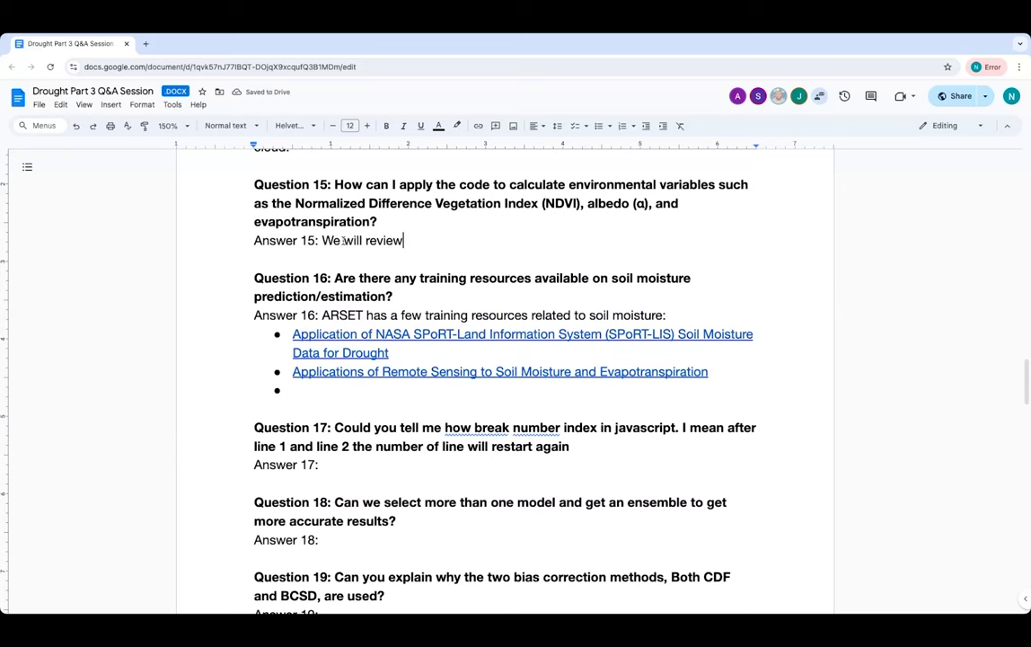
text(.)
Extend Answer 15 with "Part 1 has a demonstration that may be helpful - currently posted on the training webpage.".
text(Part 1 has a dem)
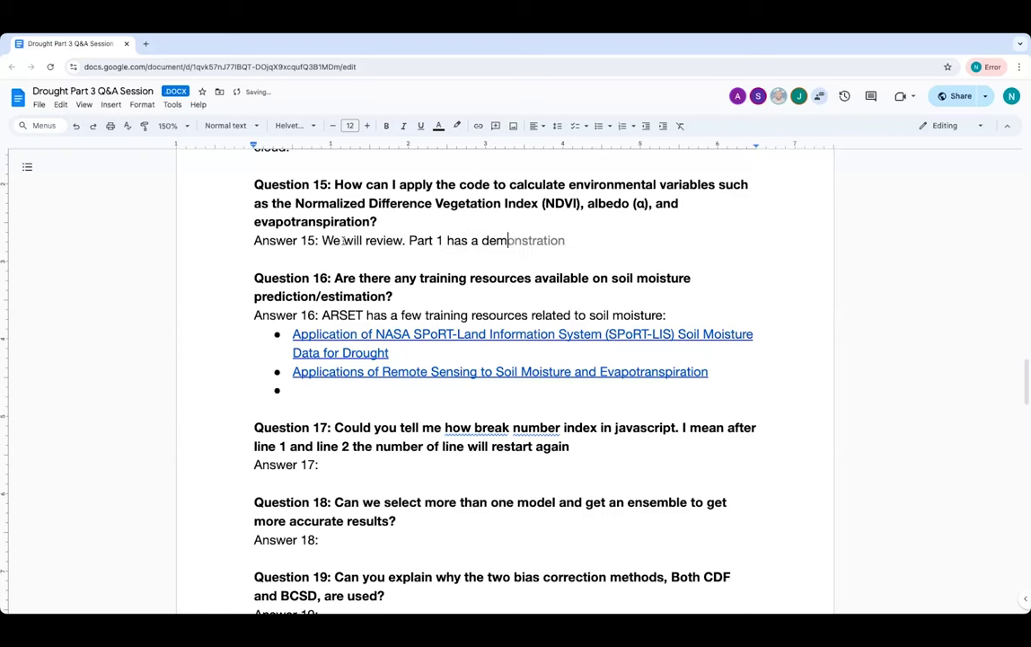
text(onstration that may b)
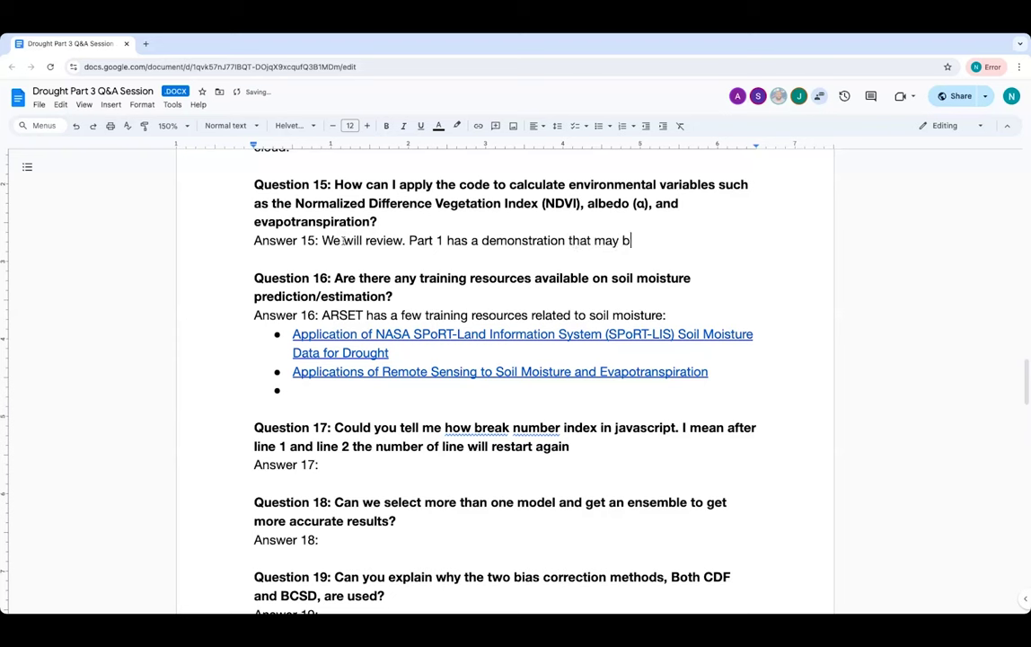
text(e helpful - curre)
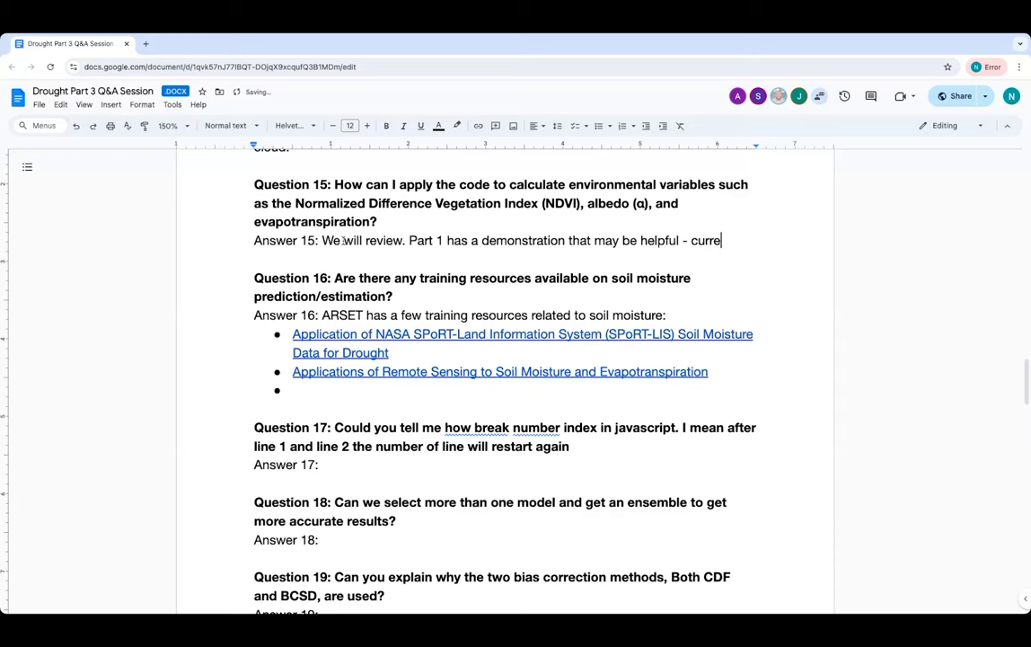
text(ntly posted on )
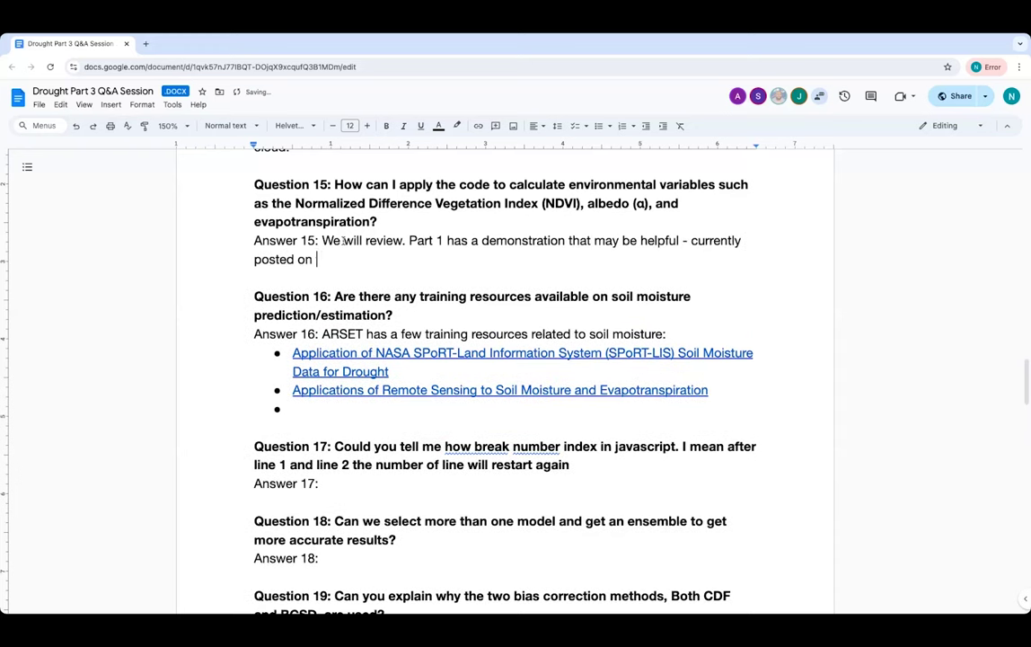
text(the training weba)
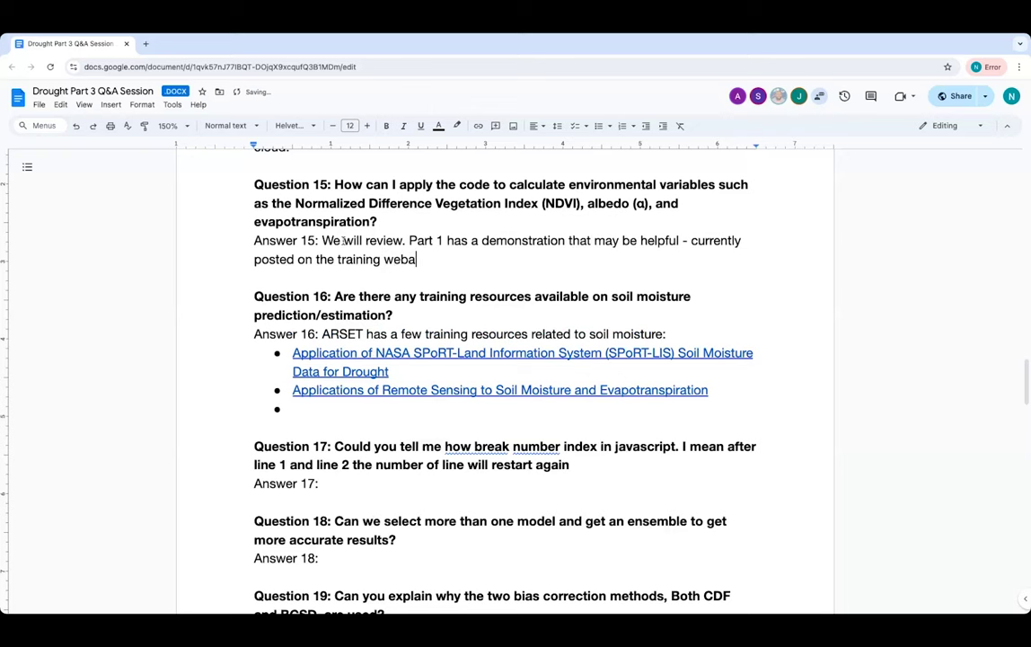
key(BackSpace)
text(page.)
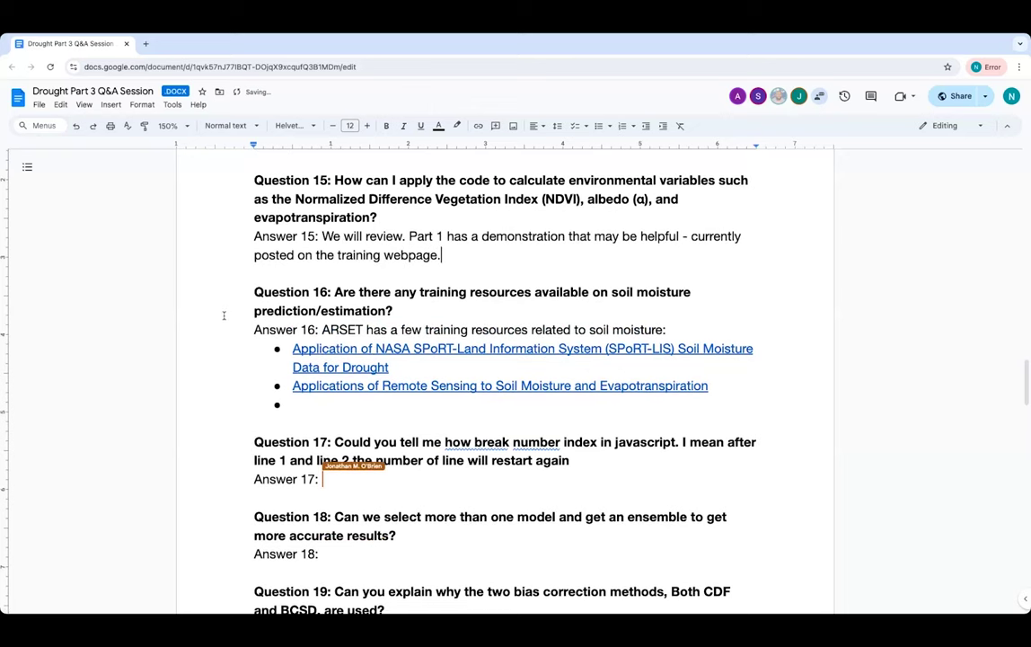
Fill in Answer 17, on line numbering in JavaScript, with "Please clarify in the chat.".
scroll(225, 315, down, 2)
scroll(224, 316, down, 2)
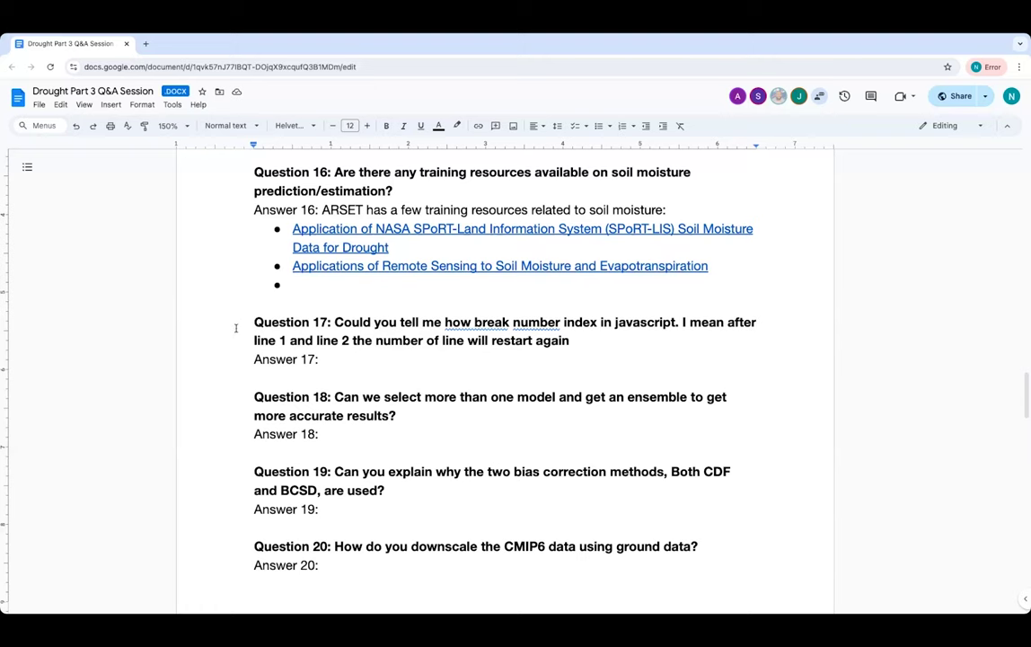
scroll(232, 327, down, 2)
scroll(236, 328, down, 2)
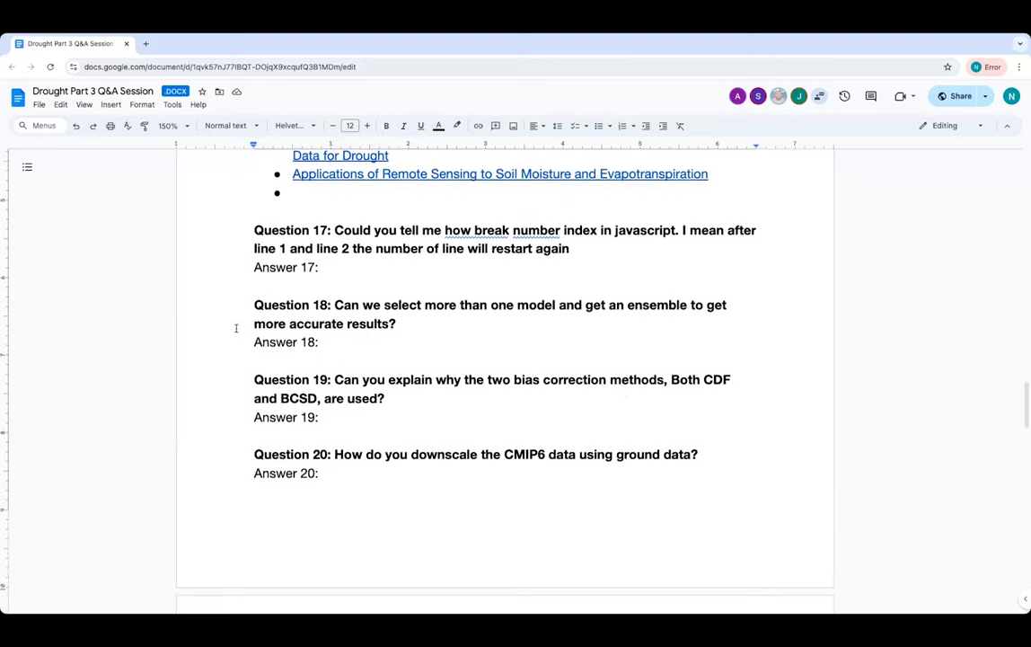
scroll(236, 328, down, 1)
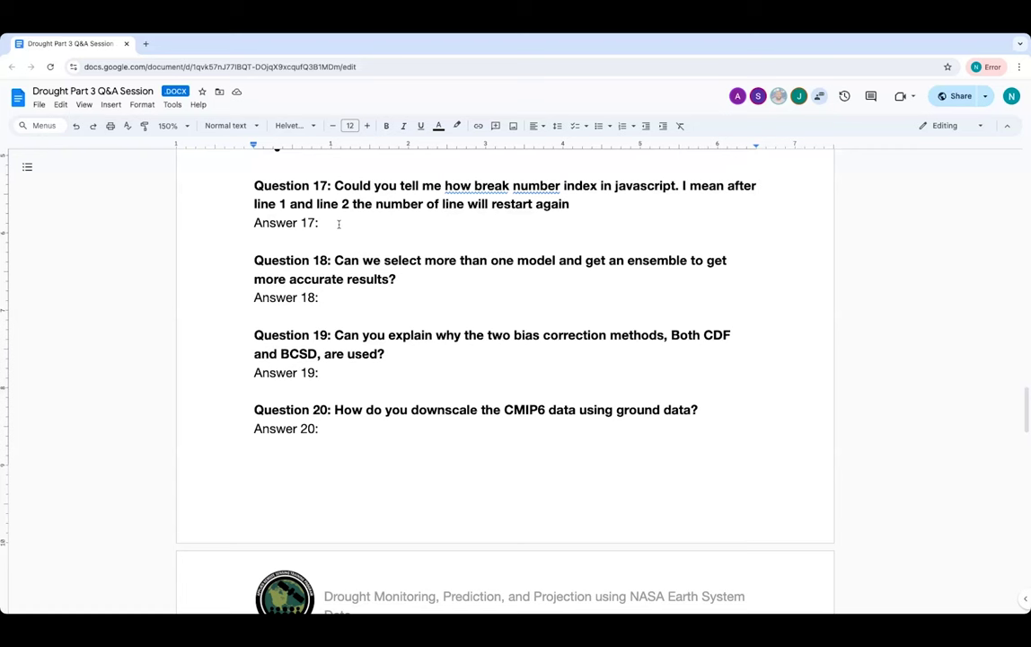
click(339, 223)
text(Please clarify in the chat.)
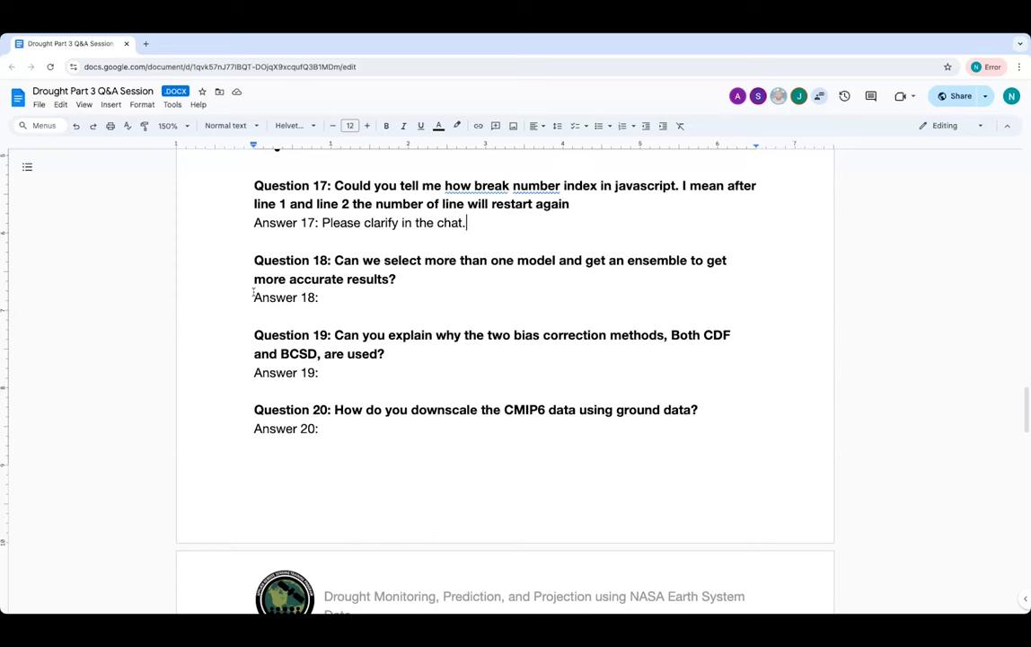
scroll(254, 293, down, 1)
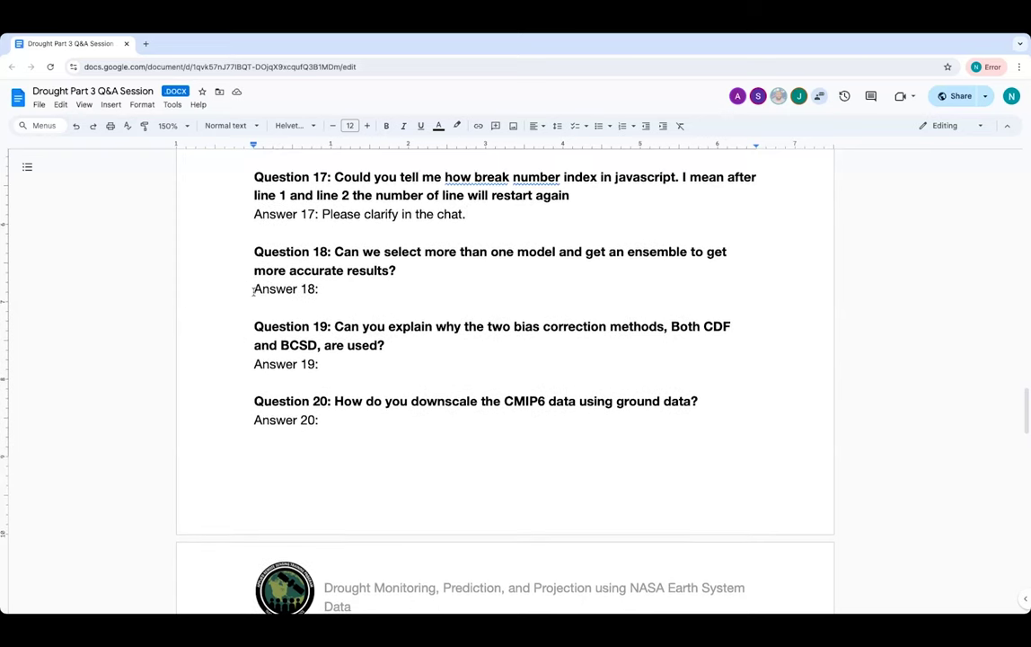
Fill in Answer 18, on model ensembles, with "Yes. Ensemble mean may have less accuracy. It is also important to look at more models.".
scroll(254, 292, down, 1)
scroll(253, 292, down, 3)
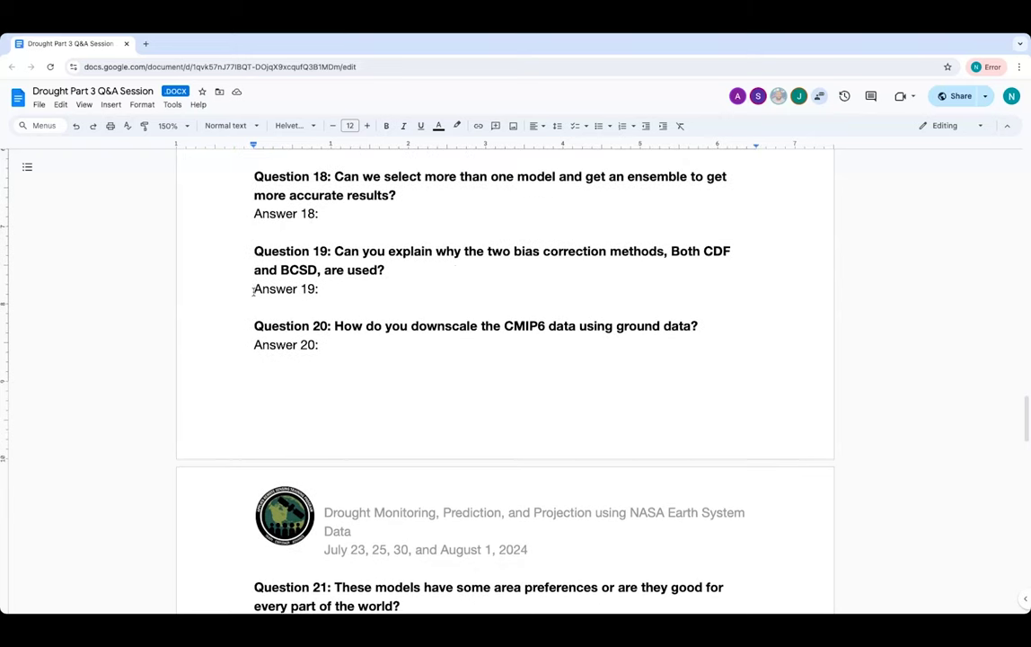
click(337, 213)
text(Yes. Ensemble)
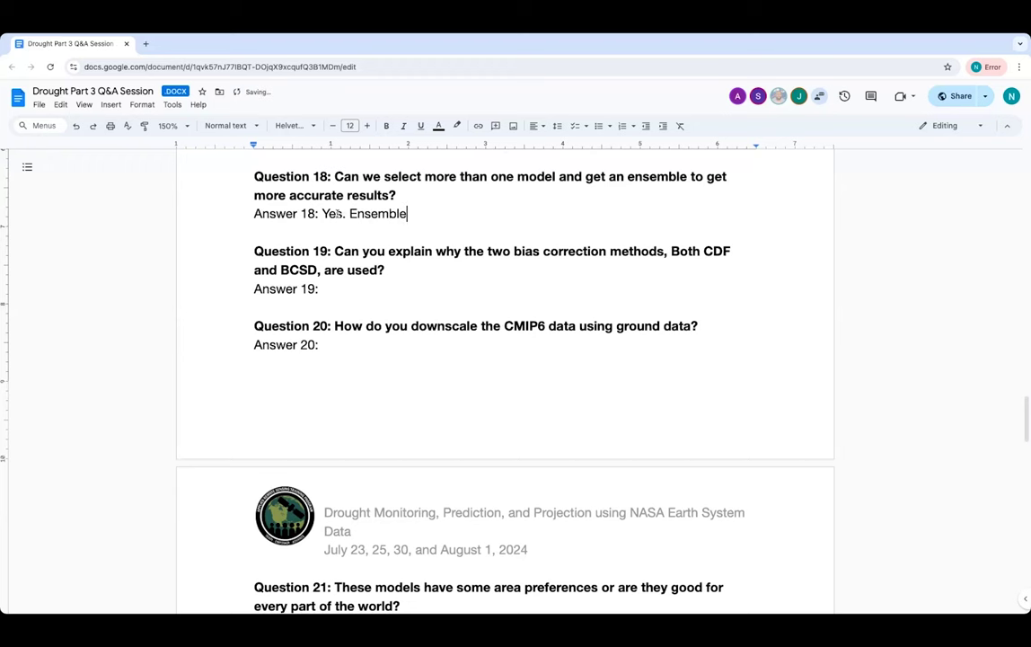
text( mean may have less acc)
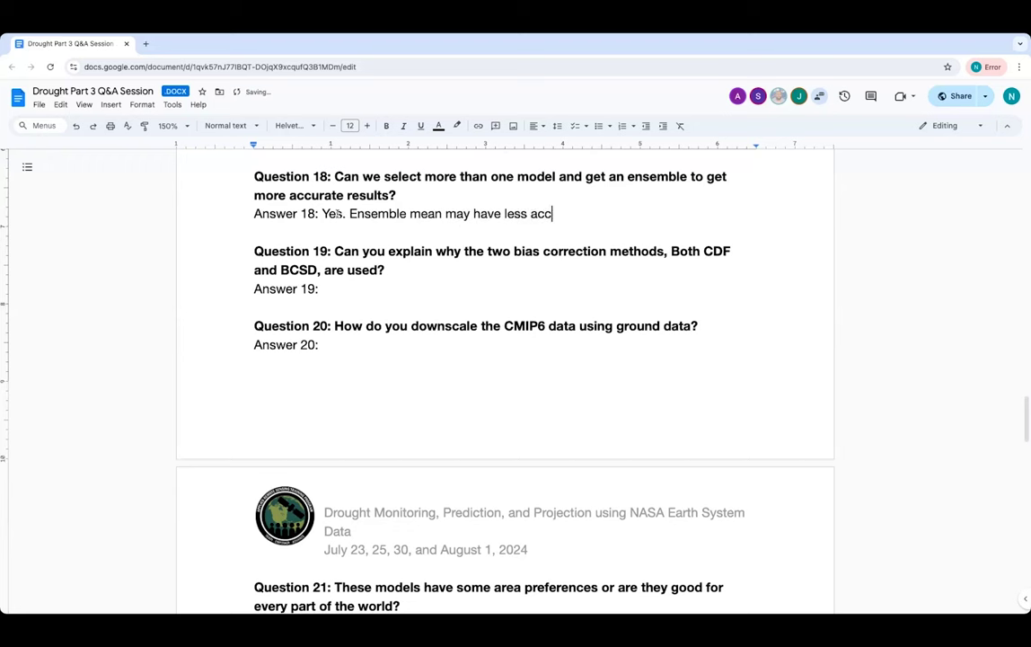
text(uracy. It is also im)
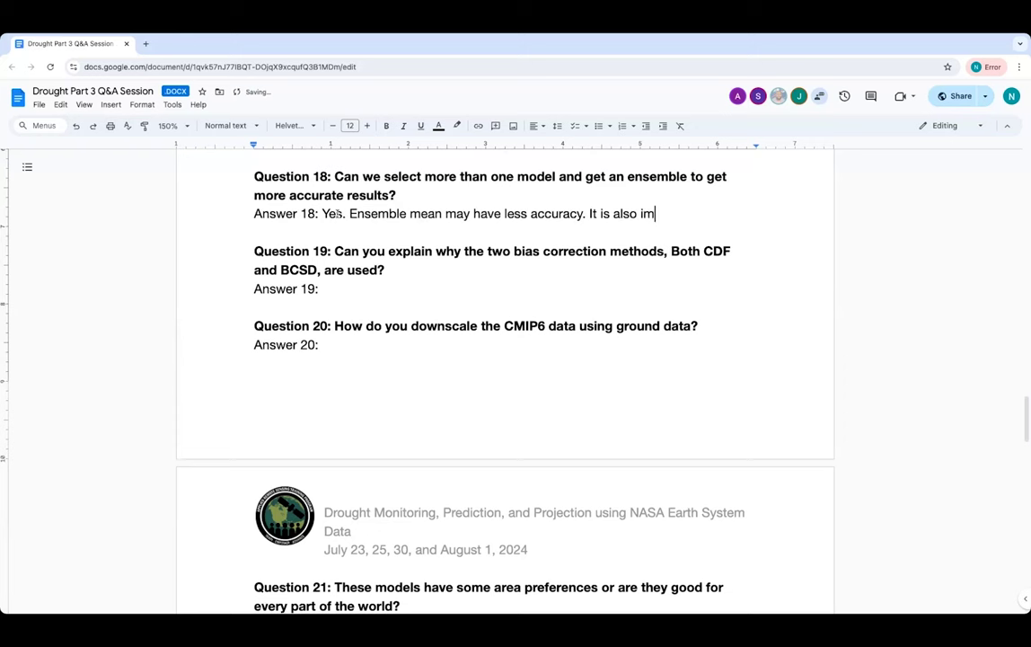
text(portant to look at more )
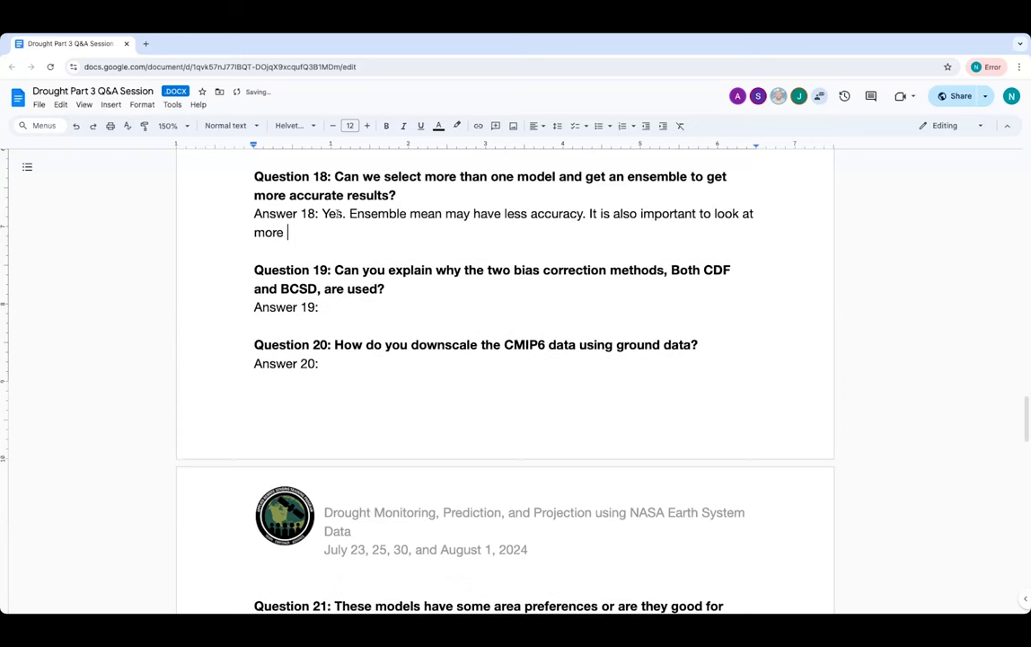
text(models.)
Fill in Answer 19, on why both the CDF and BCSD bias correction methods are used, with "Previously discussed.".
scroll(352, 274, down, 1)
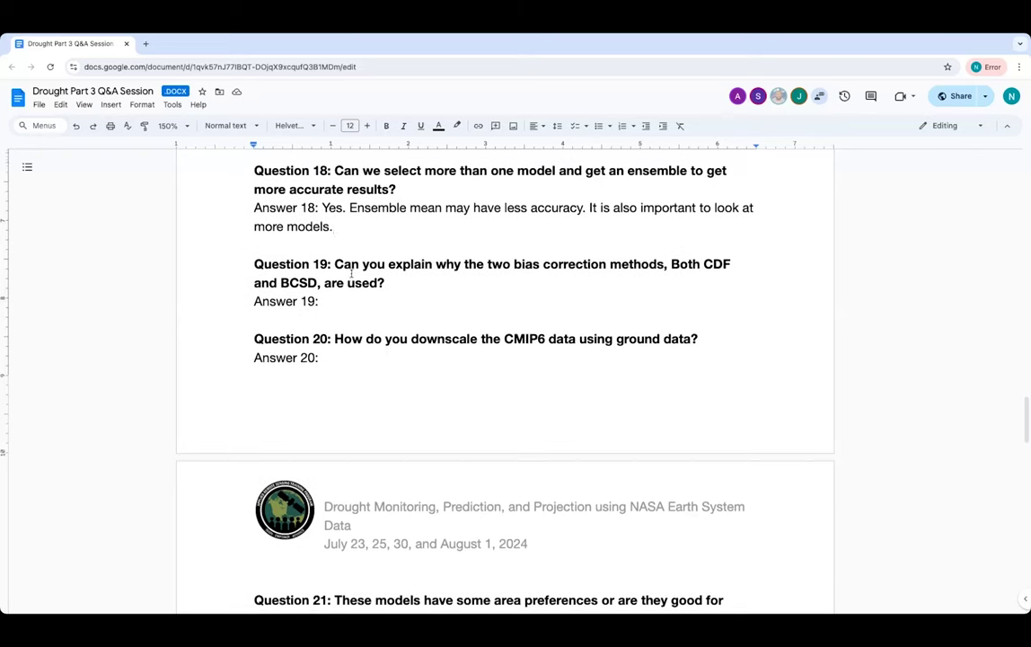
scroll(352, 274, down, 2)
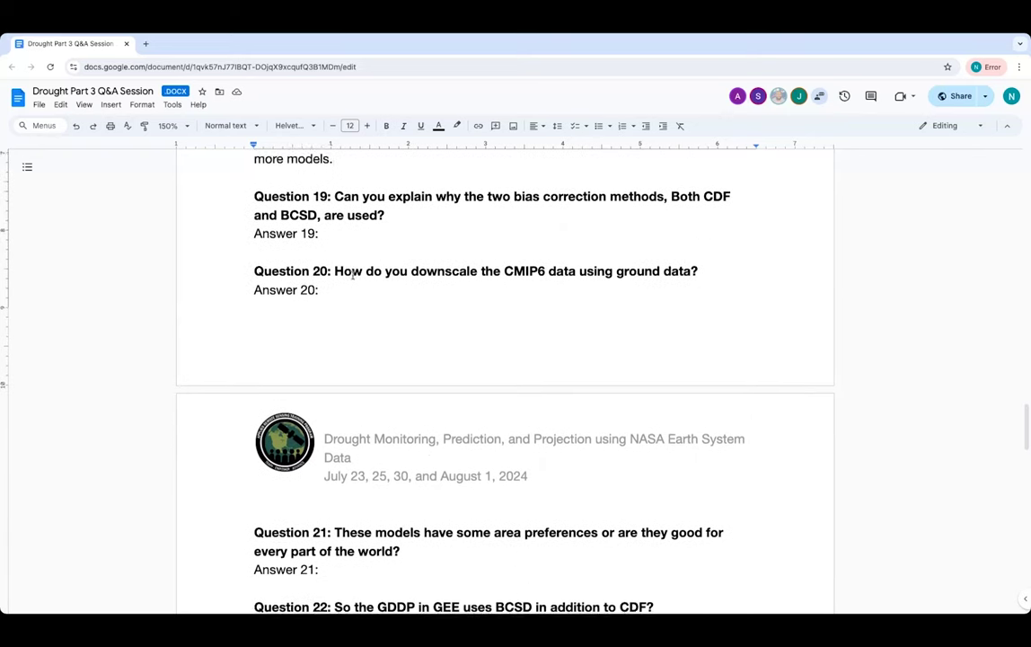
scroll(353, 277, down, 1)
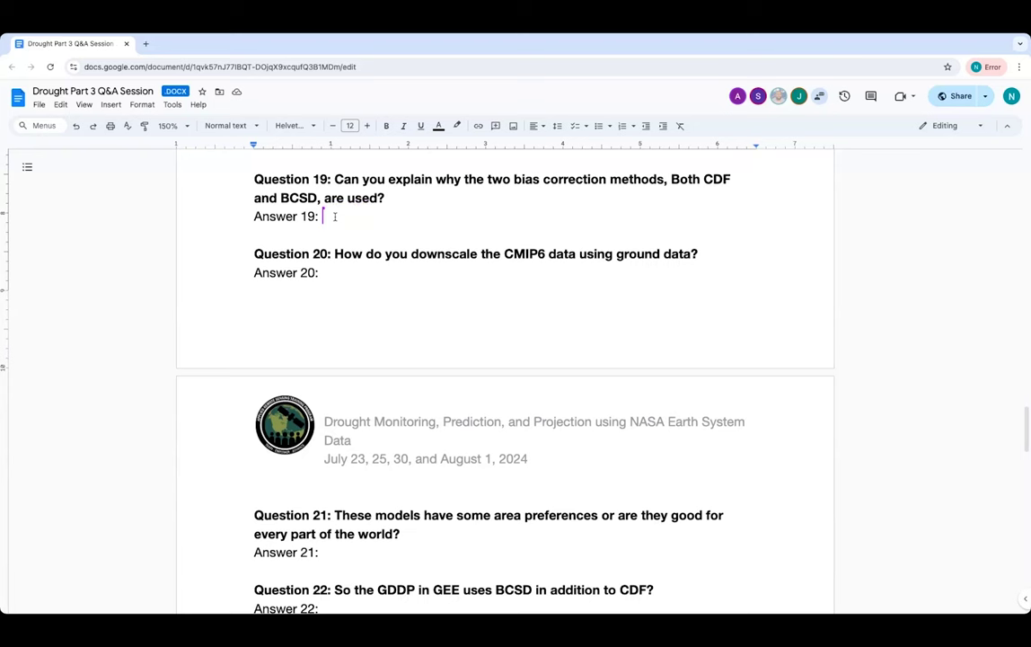
text(Previously disc)
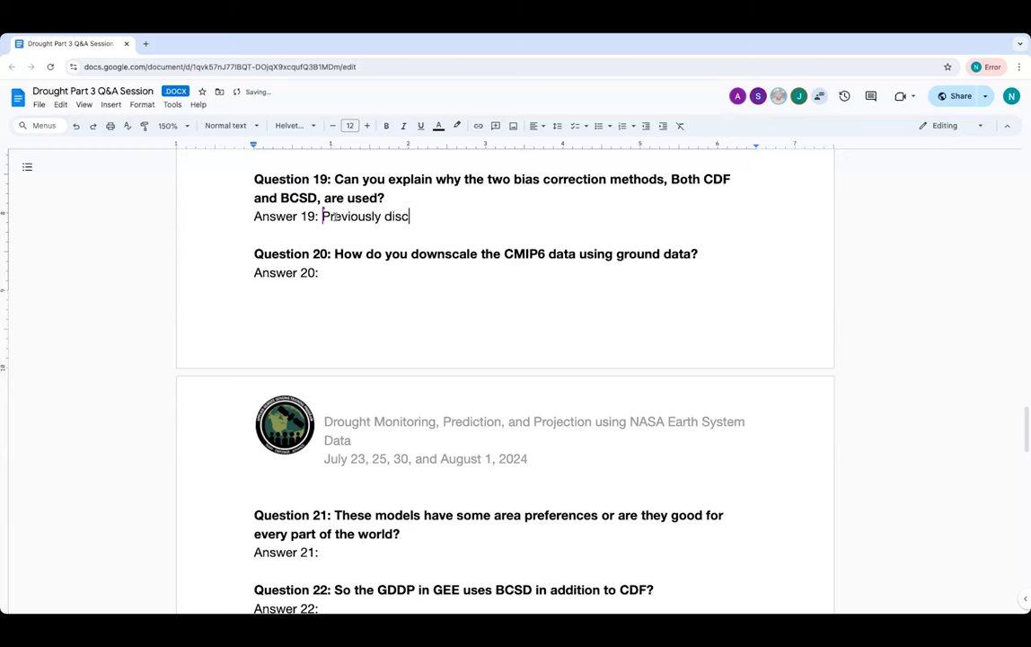
text(ussed.)
Fill in Answer 20, on downscaling CMIP6 data with ground data, with "This is a complex answer. Different methodology can be used.".
scroll(340, 244, down, 1)
scroll(341, 247, down, 2)
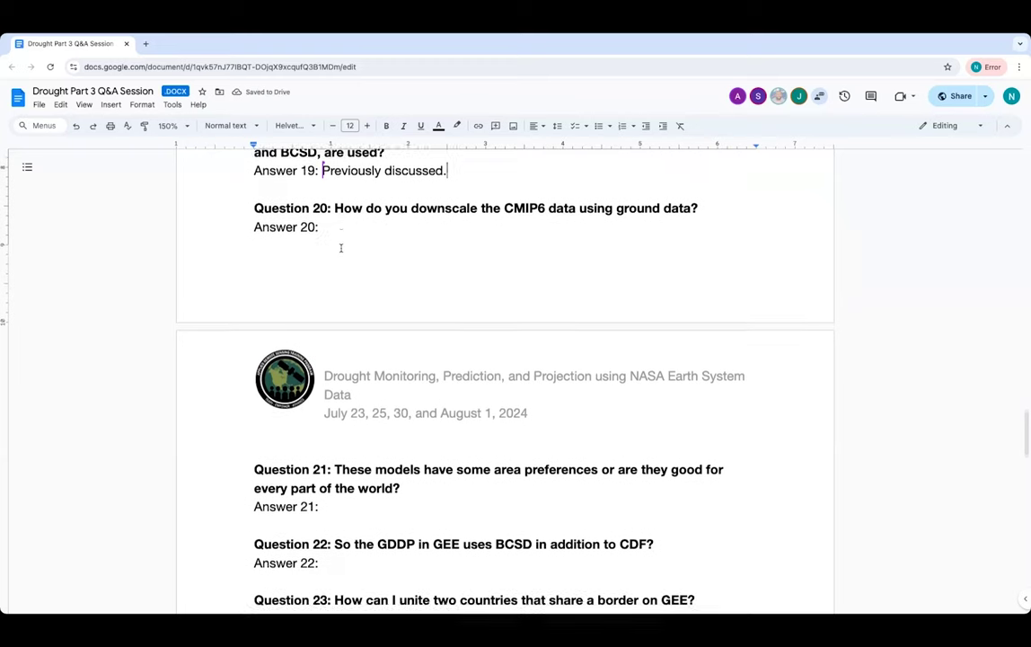
click(332, 196)
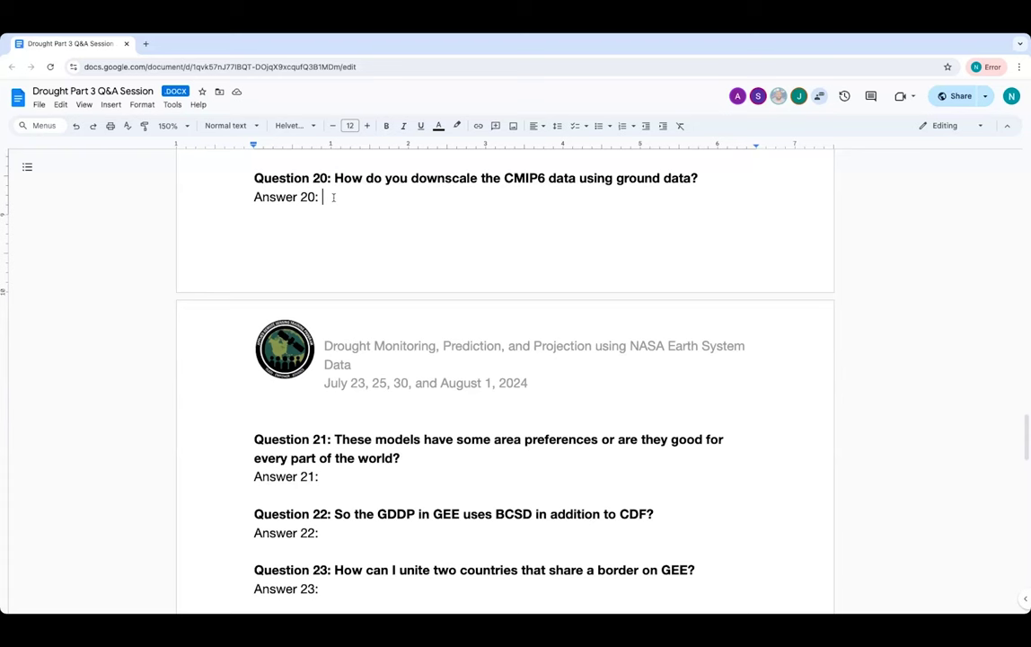
text(This is a complex ans)
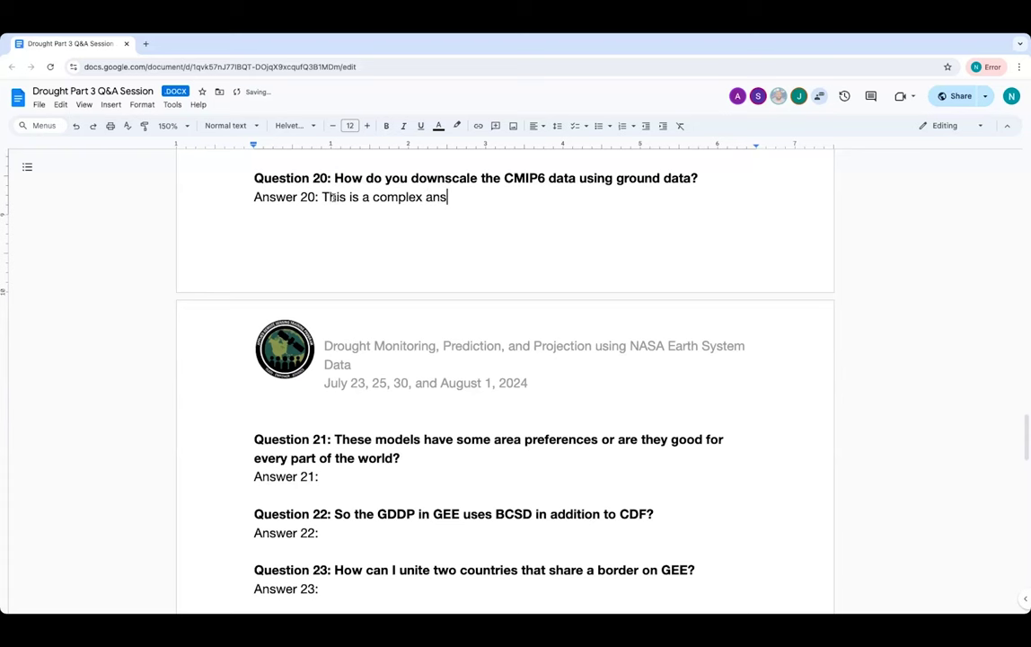
text(wer.)
text(Different methodo)
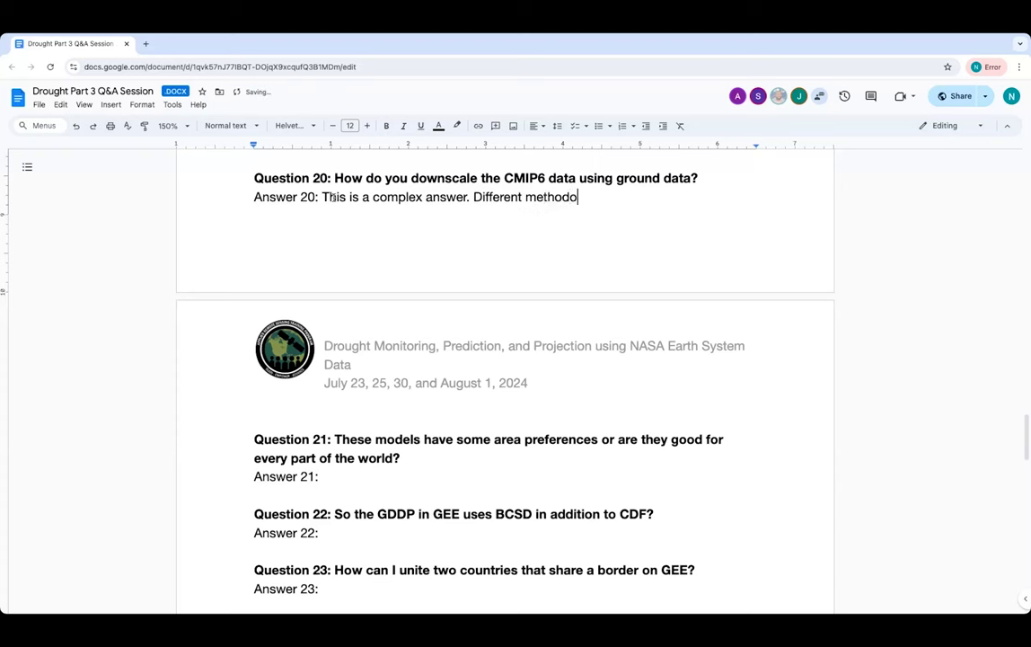
text(logy can be us)
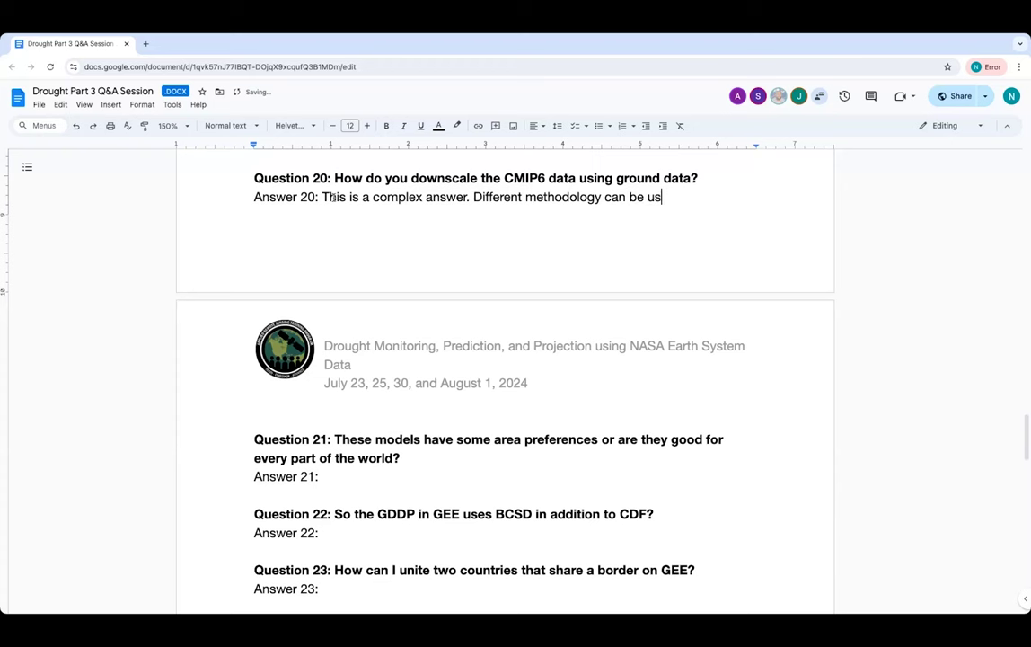
text(ed.)
Fill in Answer 21, on the models' area preferences, with "They have area preferences. Some models work better in certain areas.".
scroll(318, 224, down, 1)
scroll(318, 225, down, 3)
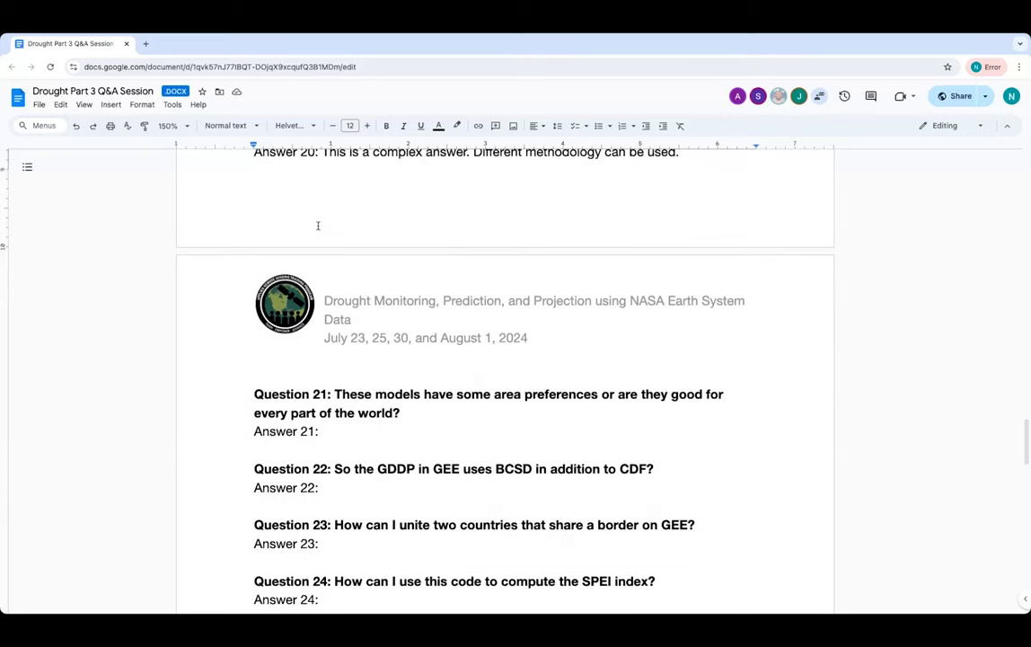
scroll(318, 226, down, 4)
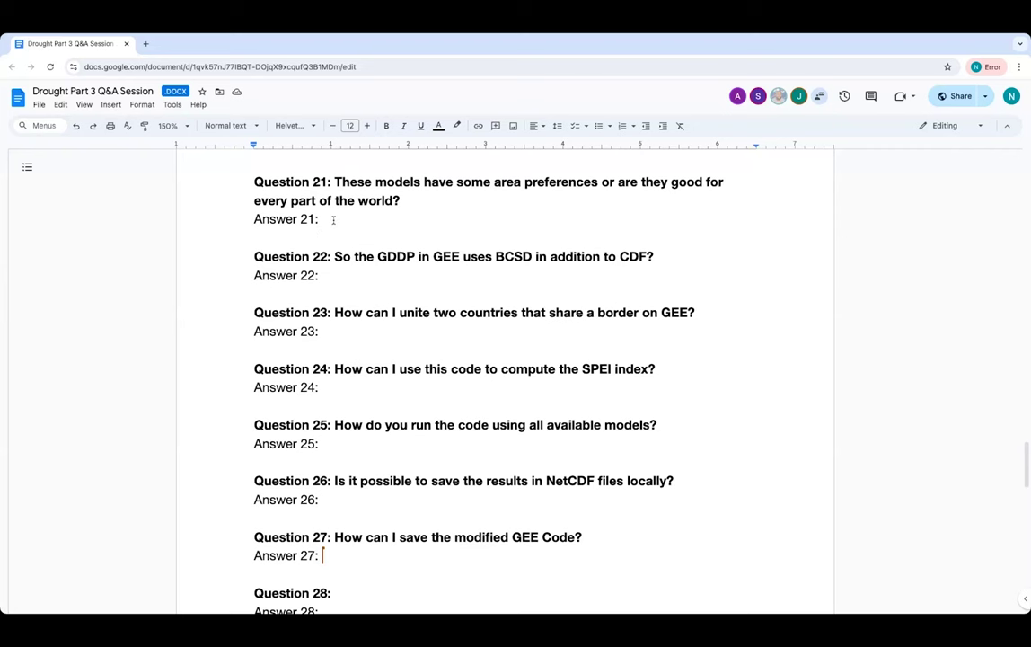
click(332, 218)
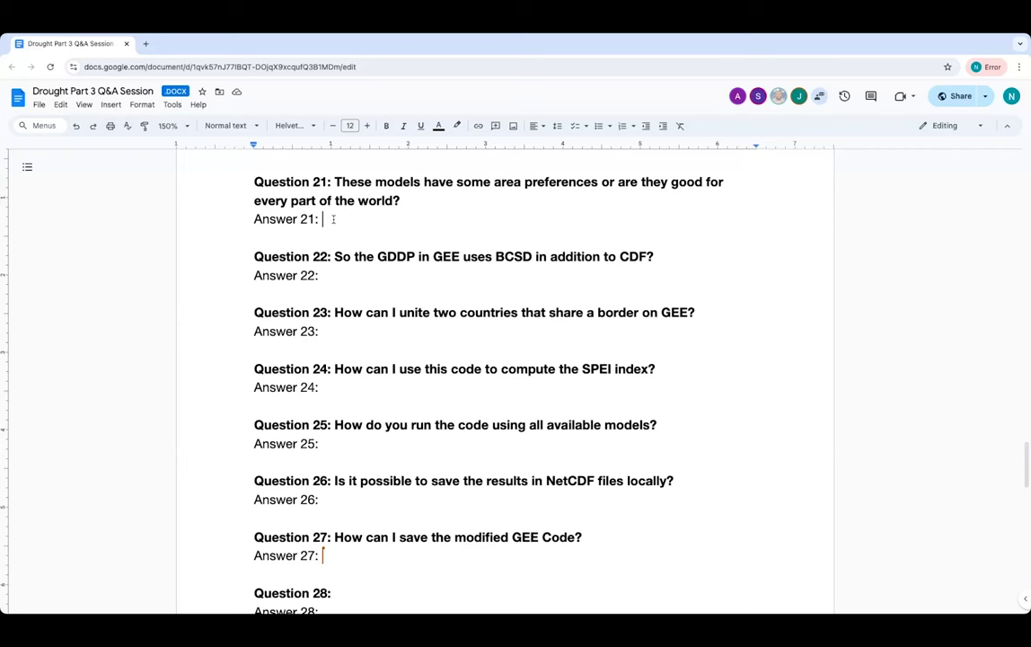
text(They have area pre)
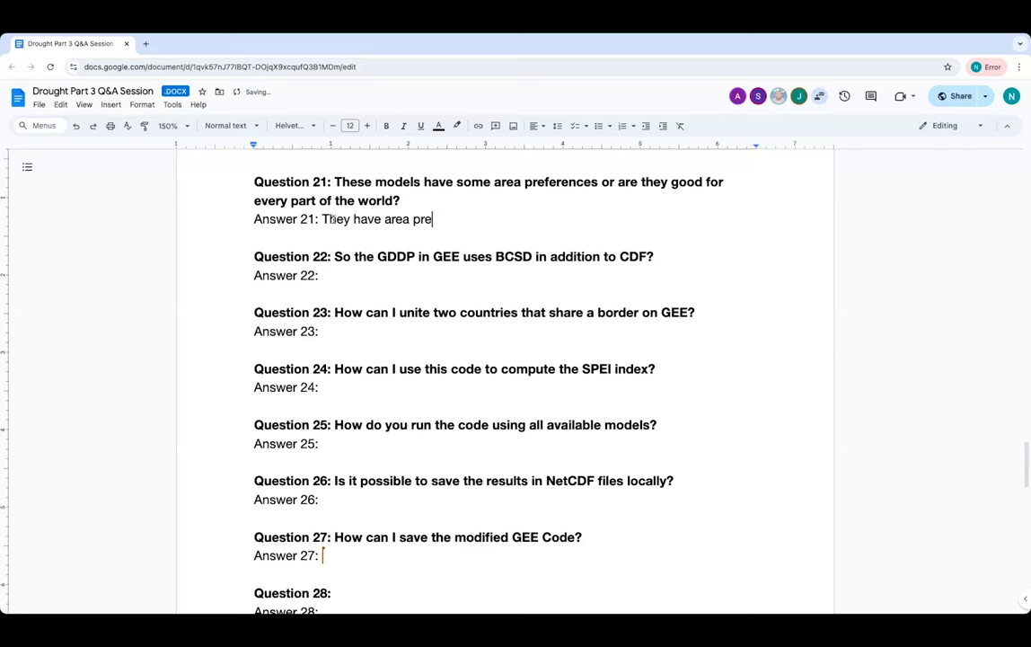
text(ferences. Some mdoe)
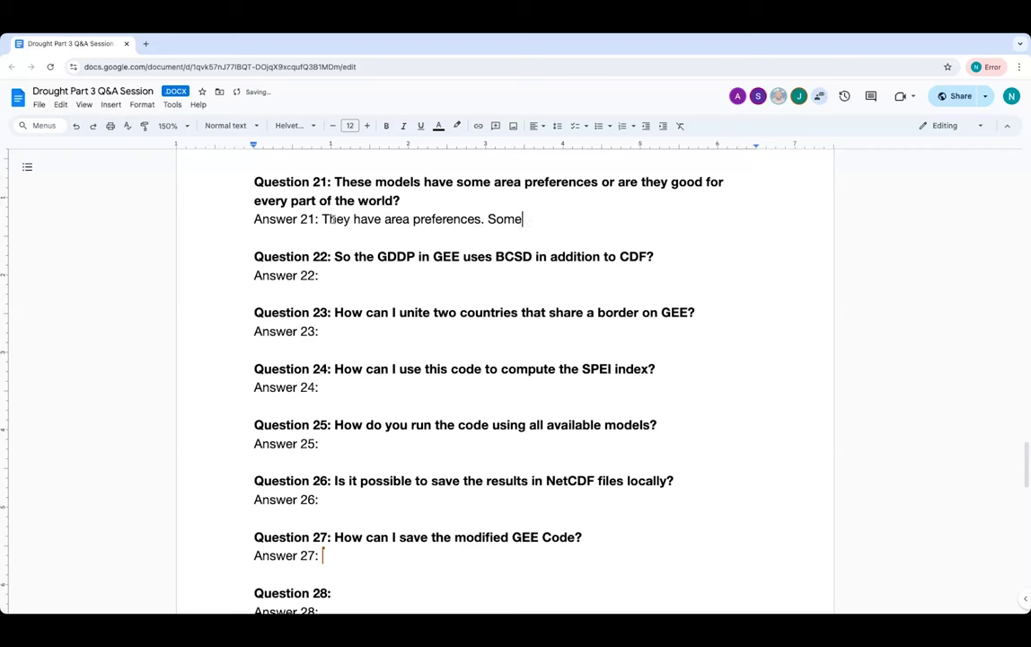
key(BackSpace)
key(BackSpace)
key(BackSpace)
text(odels work bett)
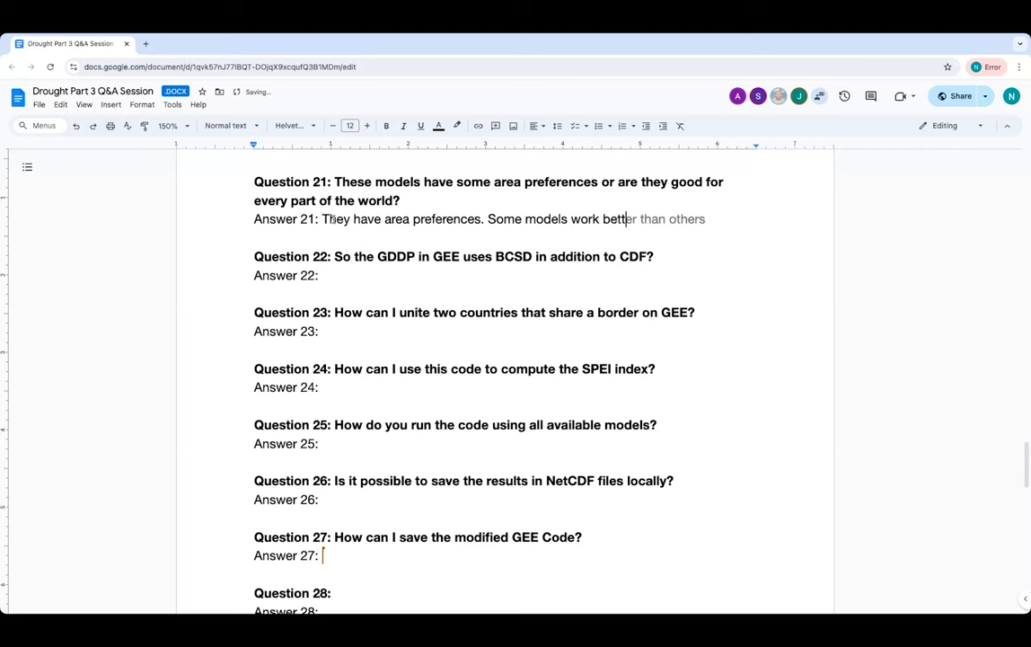
text(er in certain areas.)
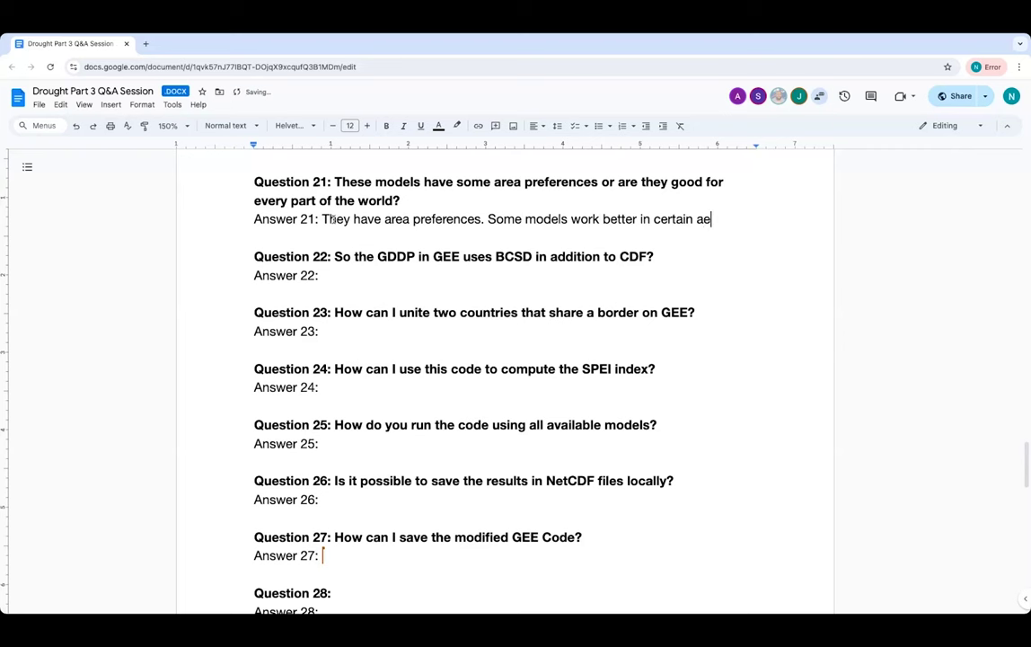
Fill in Answer 22, on GDDP in GEE, with "Same as above.GEE justs uses GEE data - there is no further analysis.".
click(334, 270)
text(Same as above.)
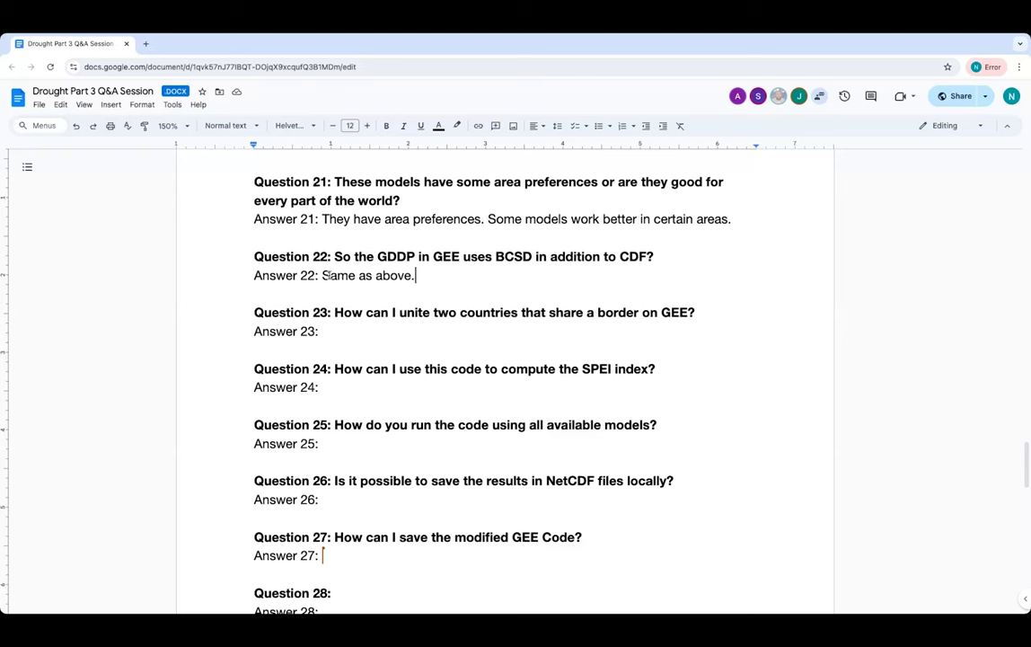
text(GEE justs)
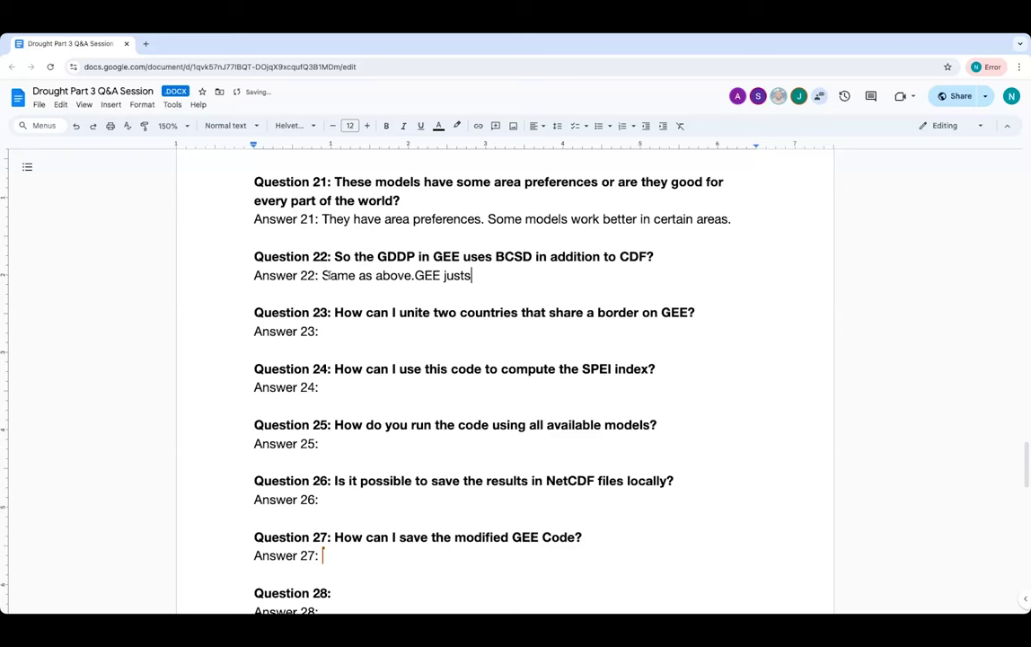
text( uses GEE data )
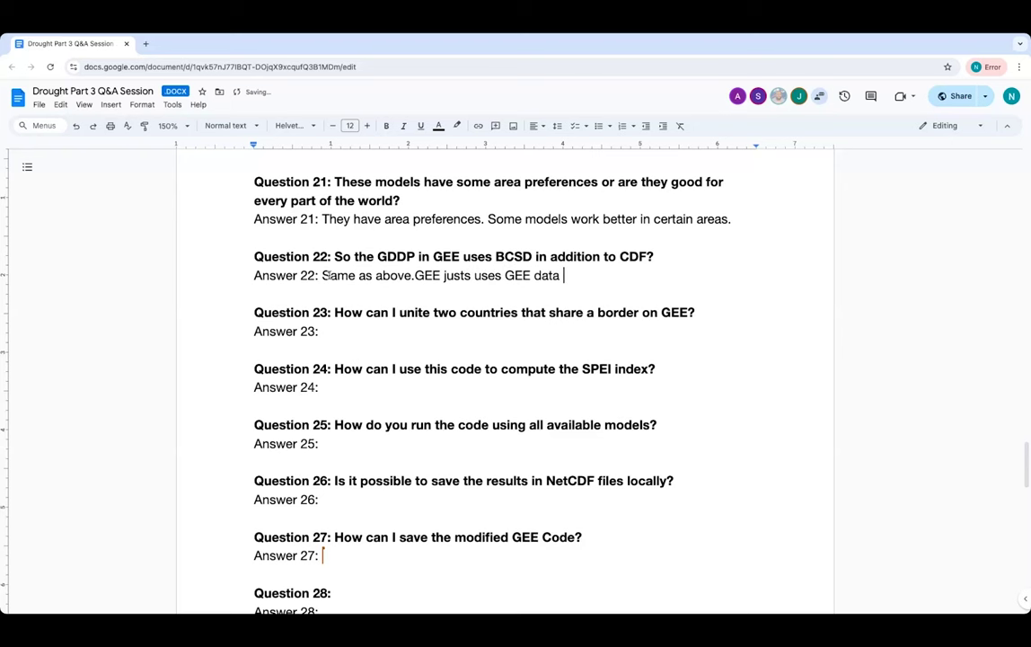
text(- there is no m)
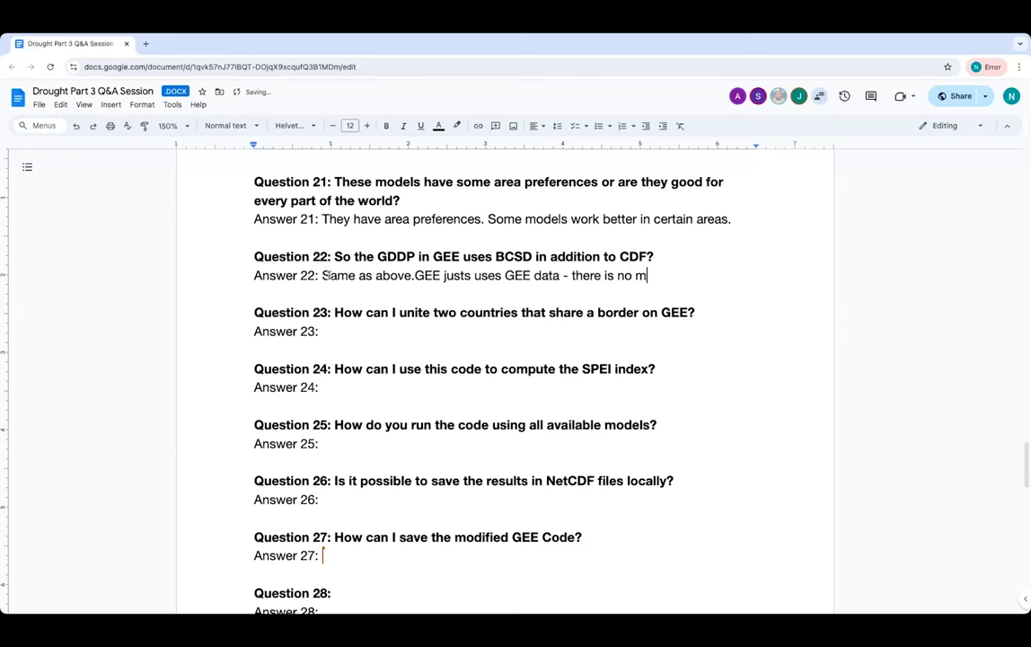
key(BackSpace)
text(further analysis.)
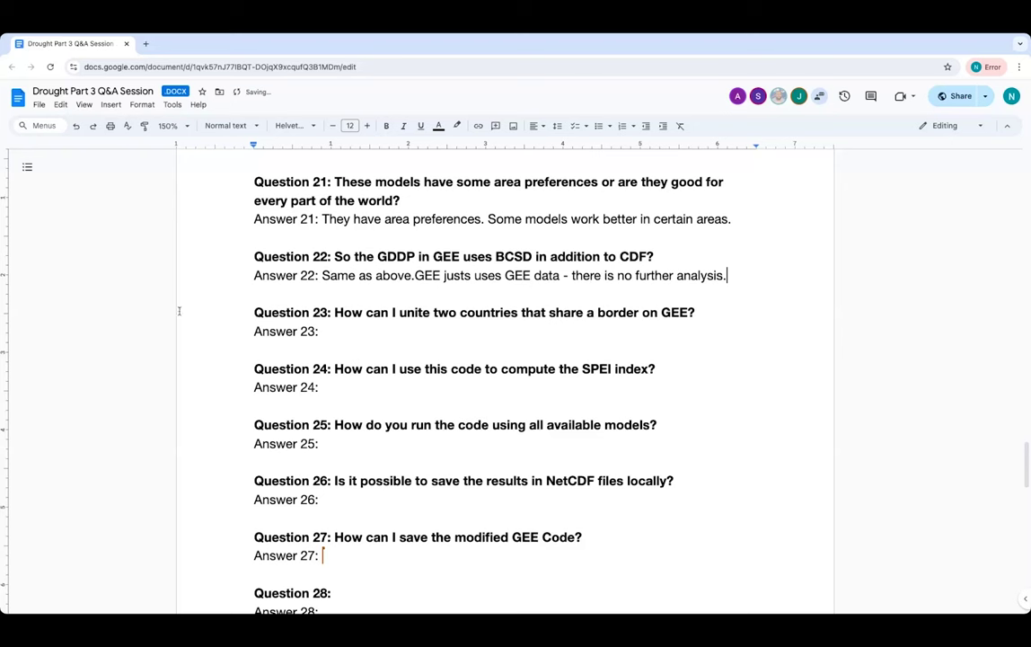
Fill in Answer 23, on uniting two countries, with "You can draw a polygon covering both the countries or merge shapefiles and use as one.".
click(345, 330)
text(You can draw a pol)
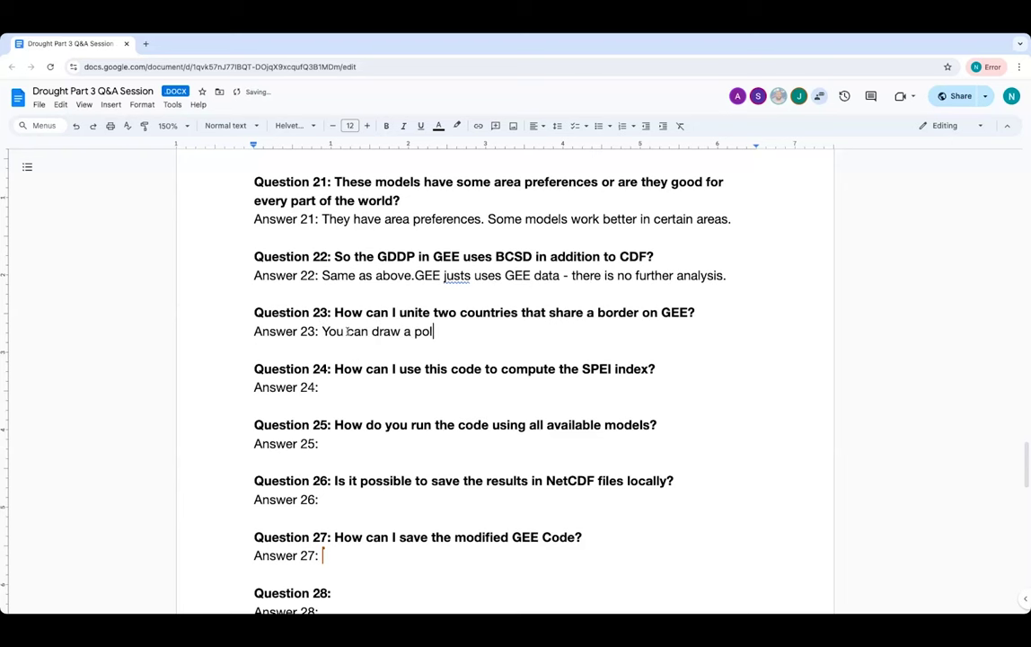
text(ygon covering both t)
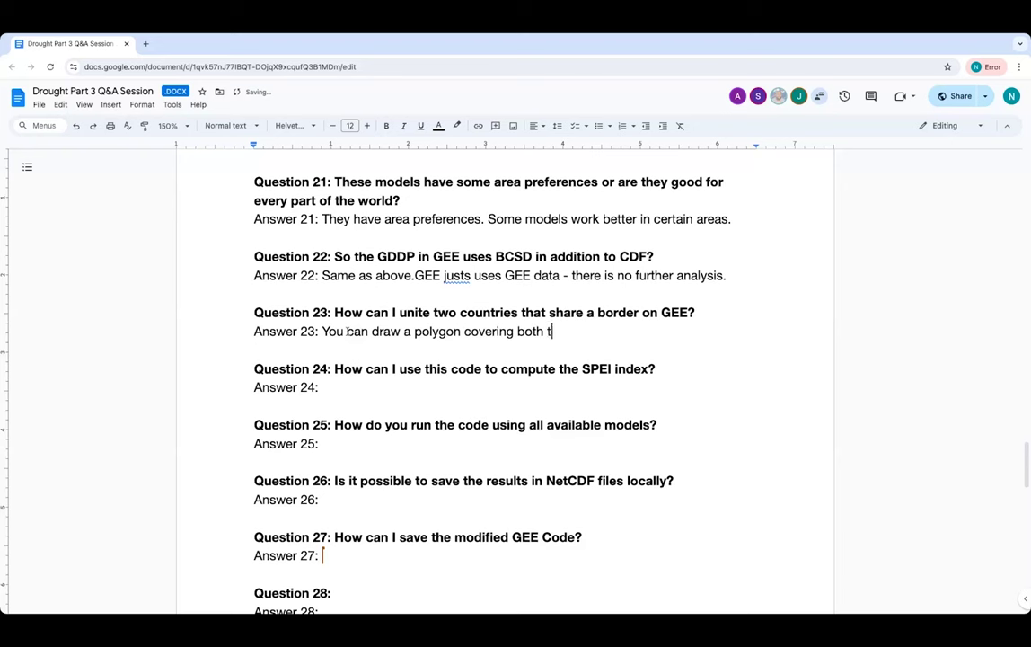
text(he countries or merg)
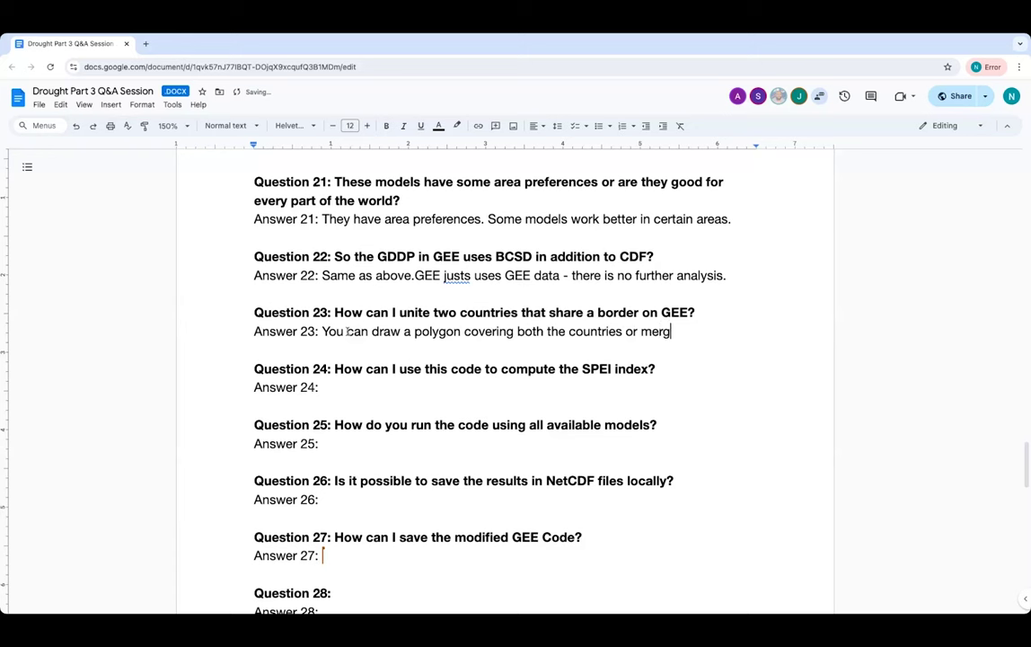
text(e shapefiles and use as one.)
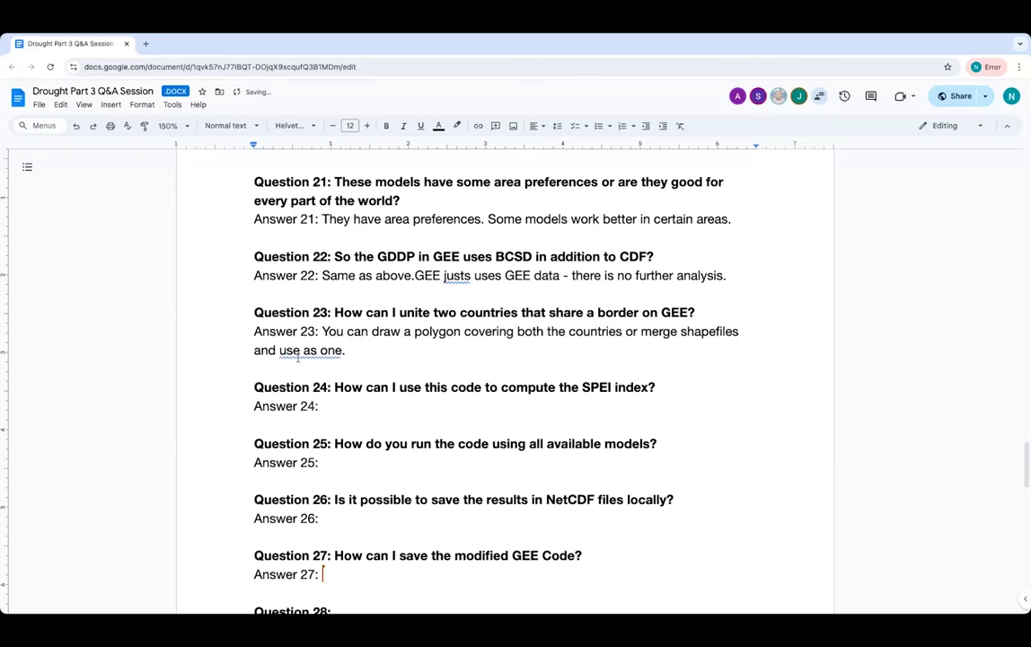
Fill in Answer 24, on computing the SPEI index, with "This code cannot be used for this purpose. You will need to add that segment.".
double_click(334, 409)
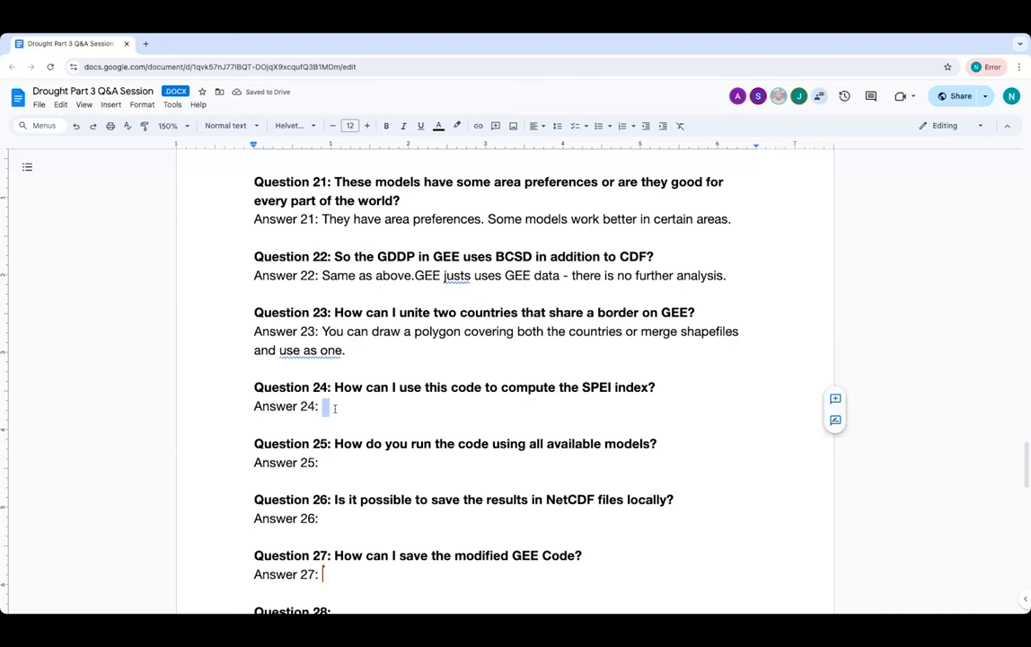
click(339, 406)
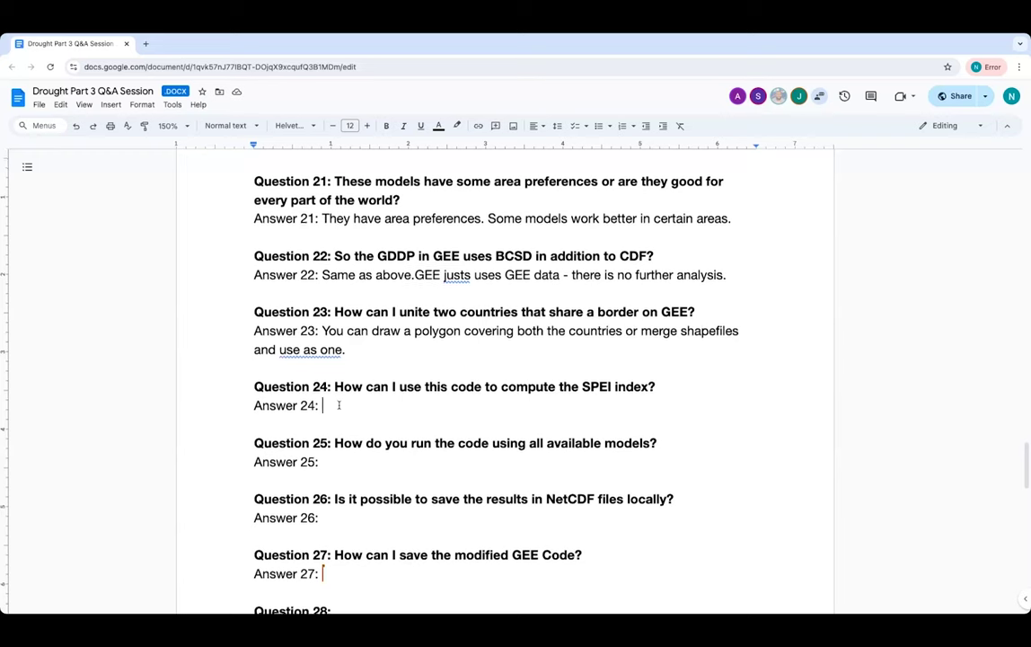
scroll(338, 405, down, 1)
scroll(339, 405, down, 2)
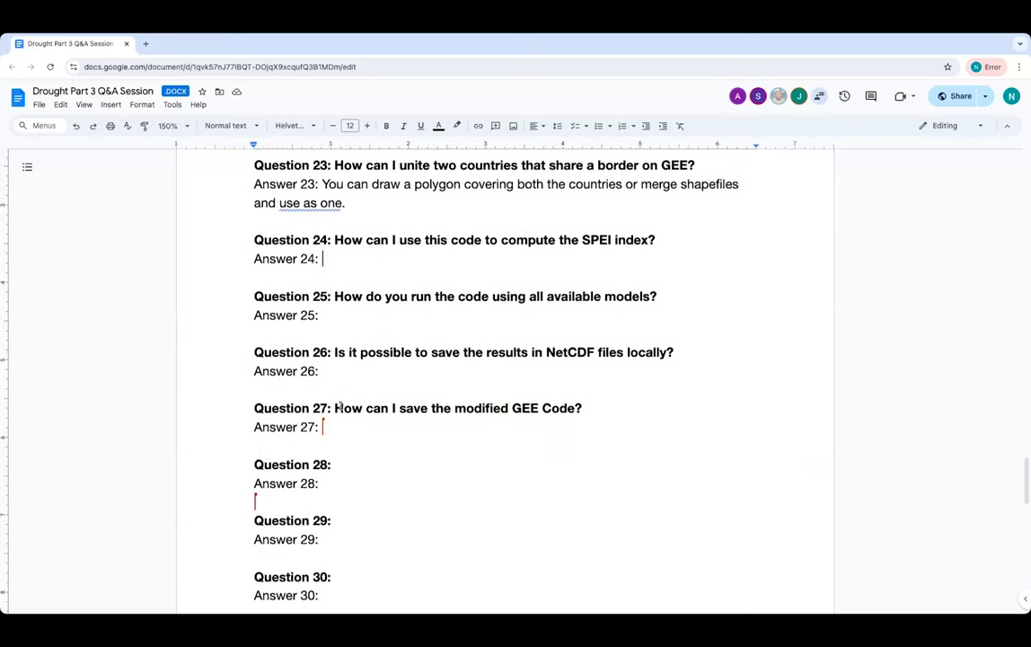
scroll(338, 406, down, 1)
scroll(341, 405, down, 1)
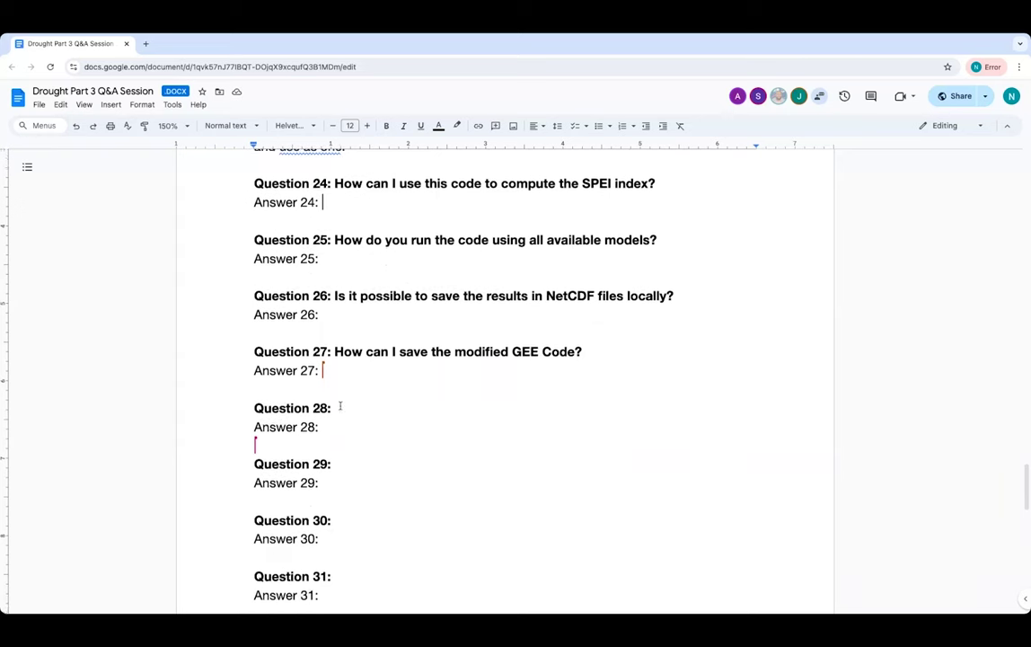
text(T)
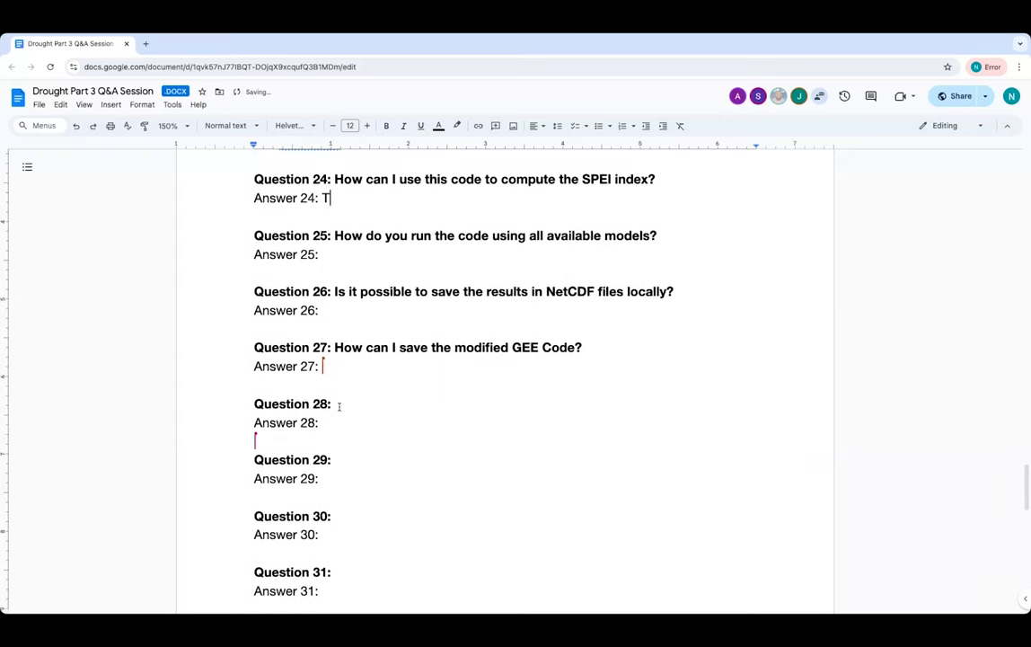
text(his code cannot be used)
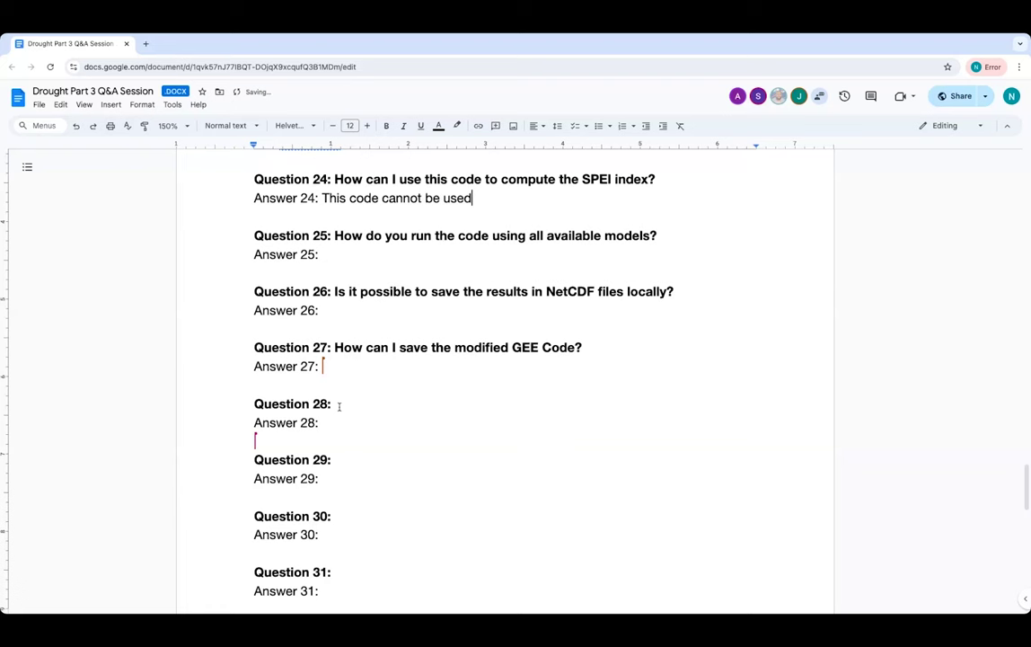
text( for this purpose. You)
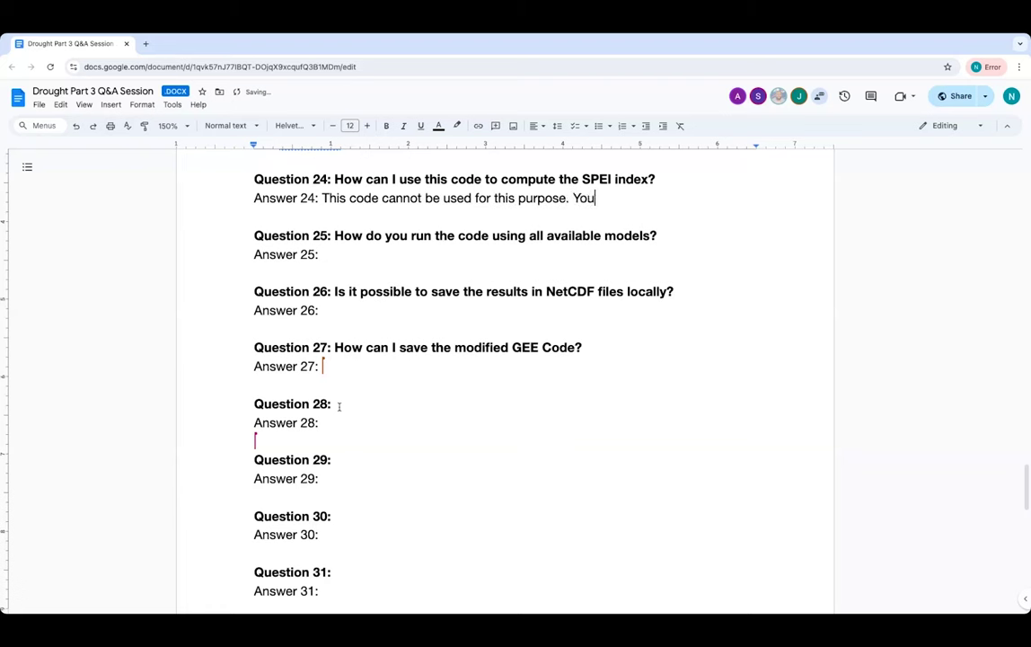
text( will need to add )
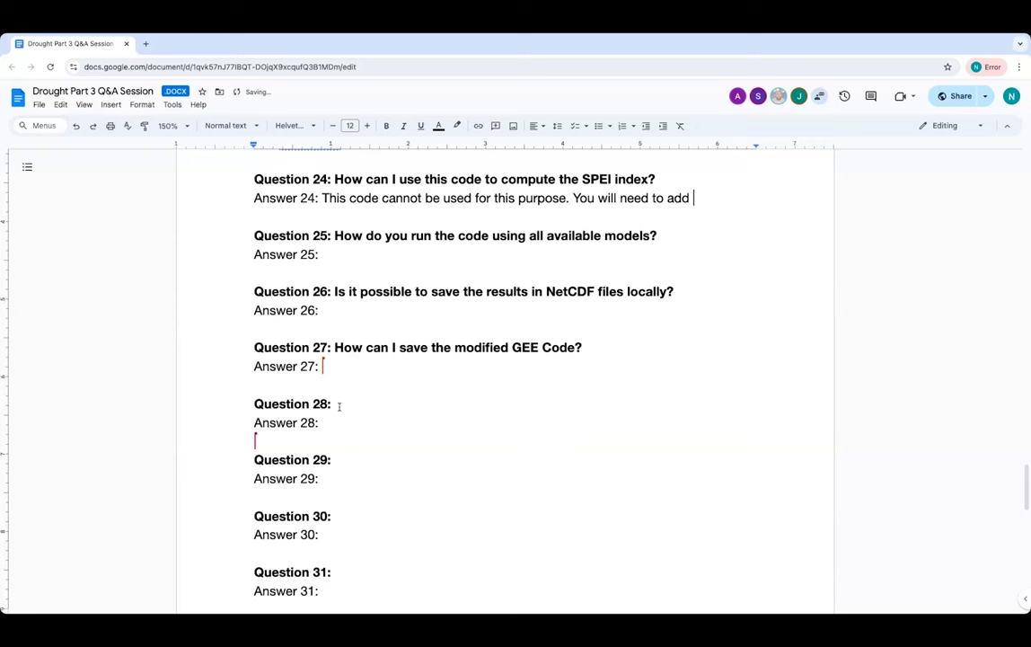
text(that segment.)
Fill in Answer 25, on running the code with all available models, with "You have to extract data from each model.".
click(340, 273)
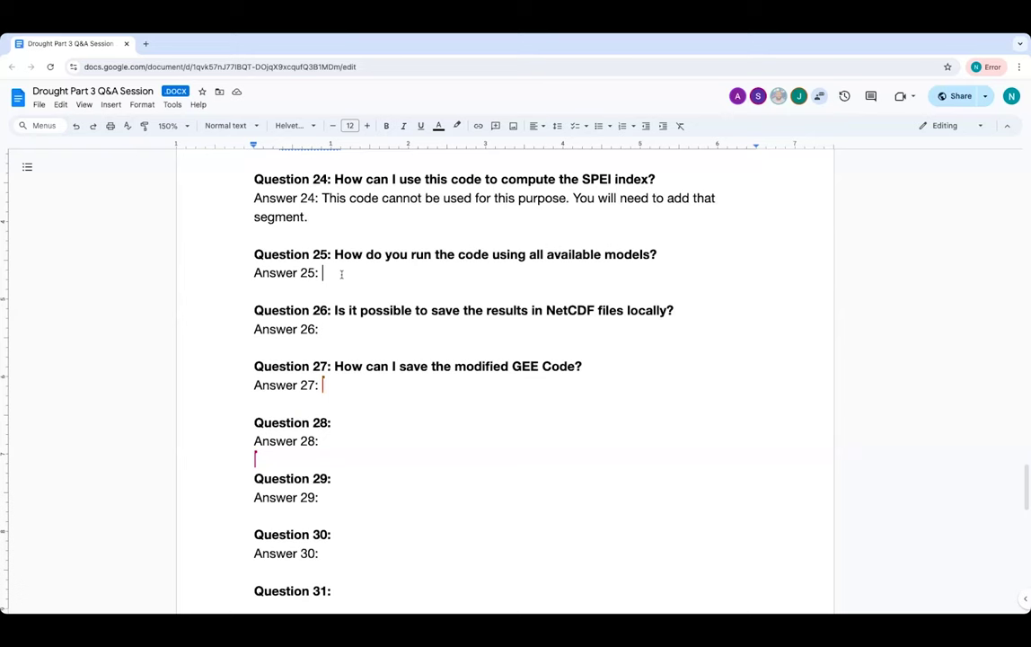
scroll(342, 274, down, 1)
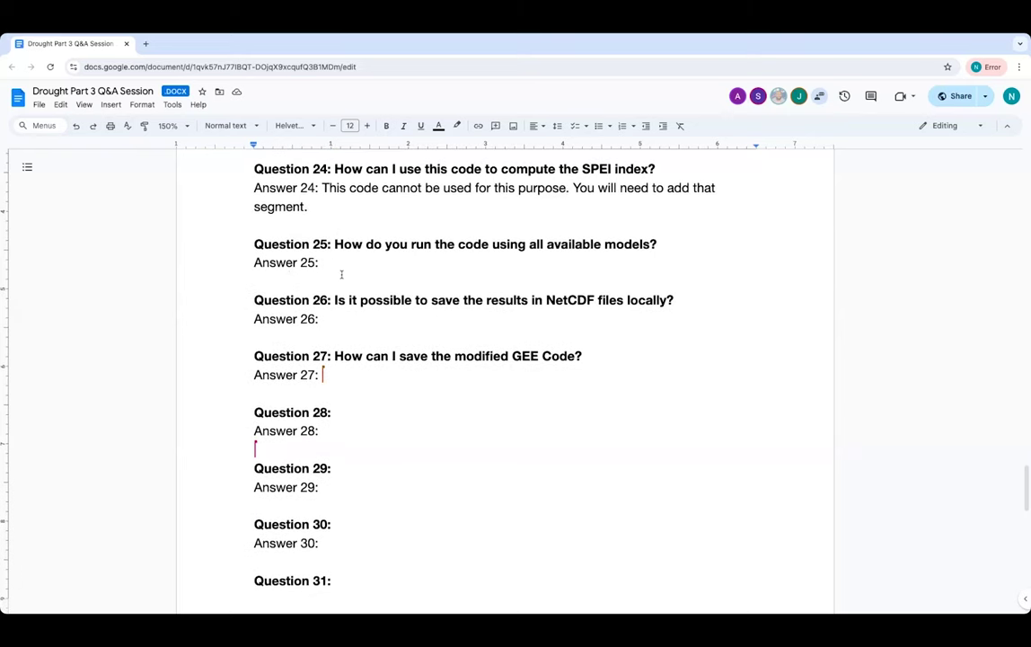
scroll(341, 274, down, 3)
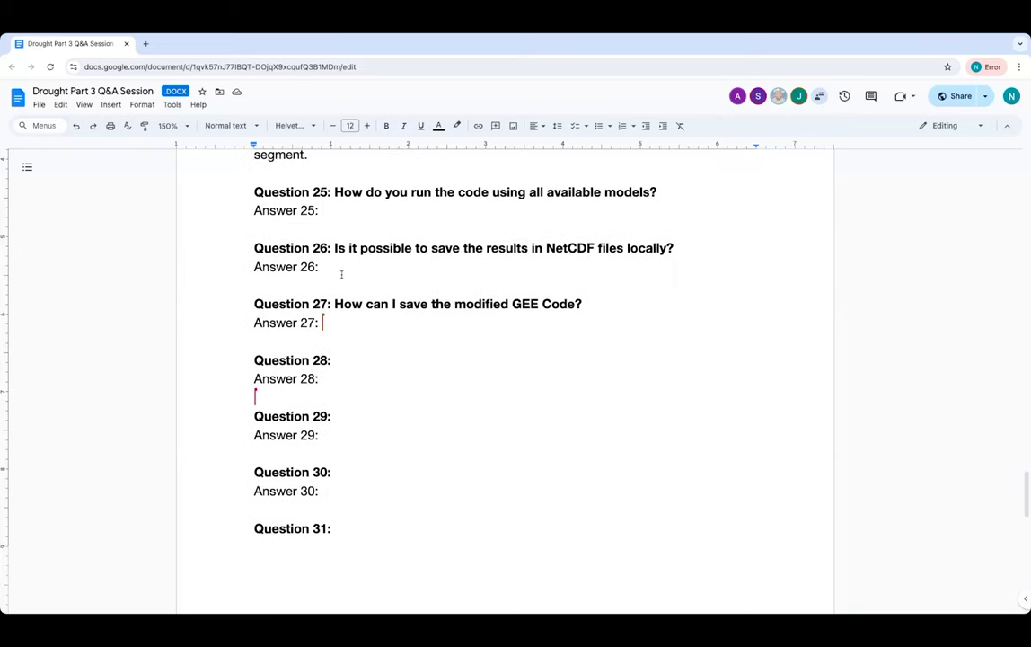
scroll(342, 275, down, 1)
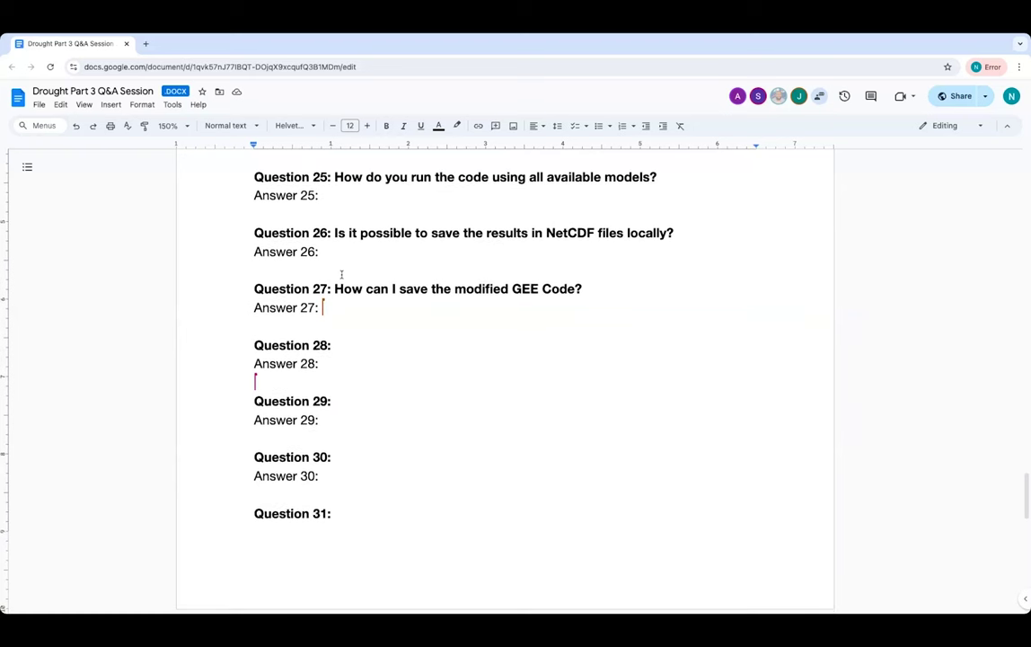
click(331, 195)
text(You hav)
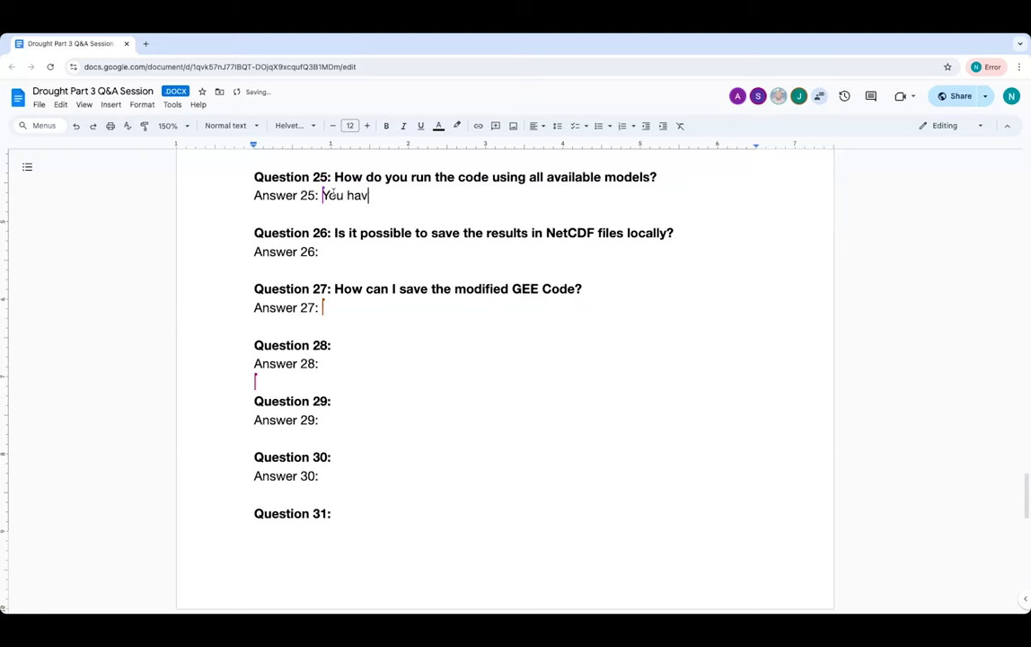
text(e to extract data from)
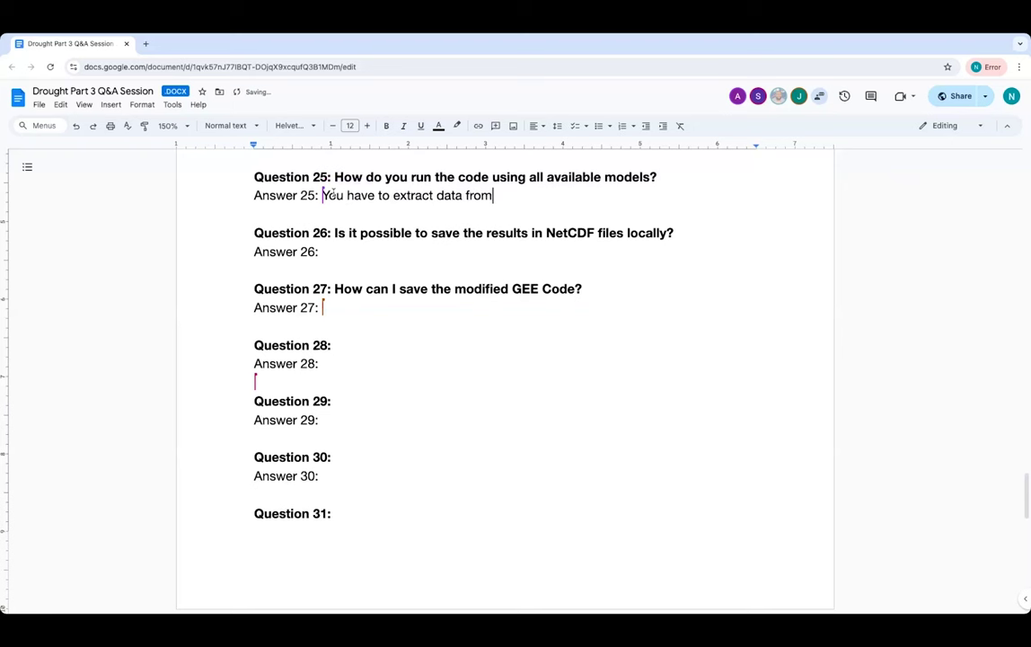
text( each model.)
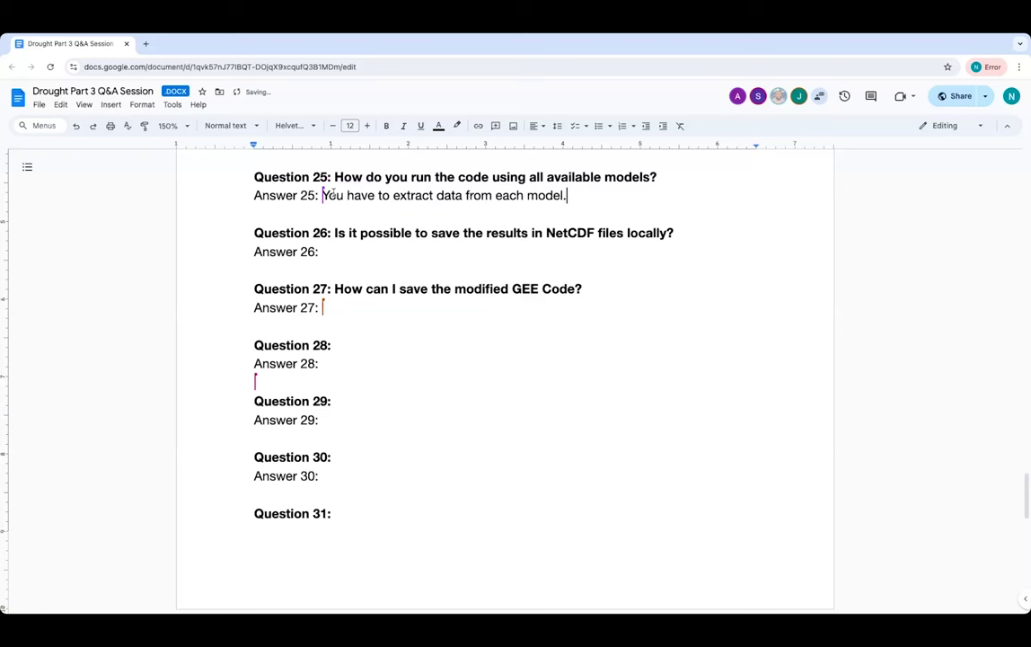
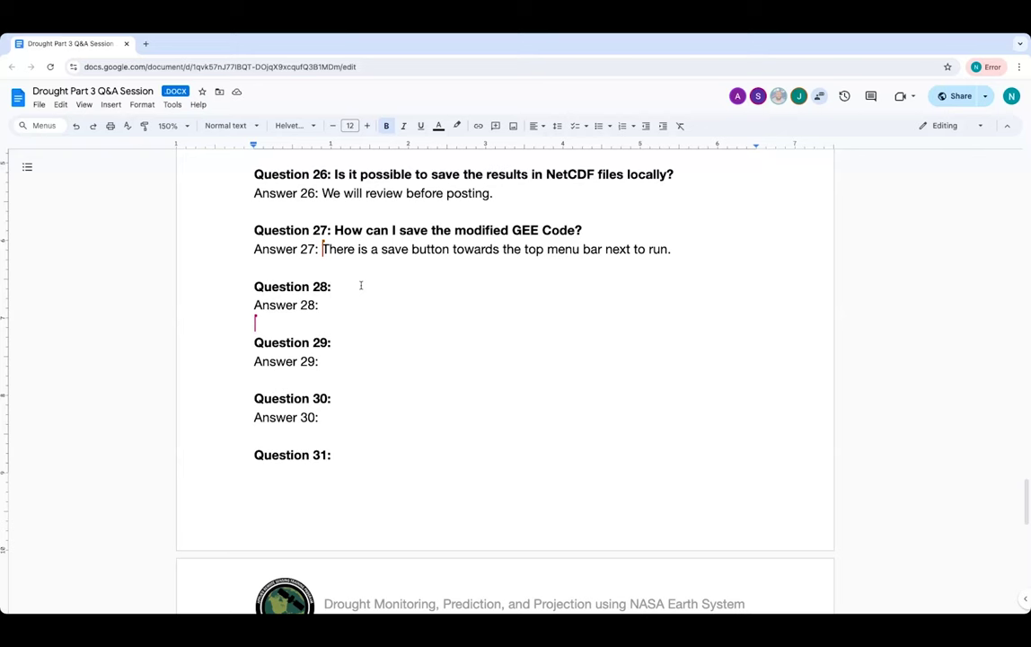
Correct the misspelled word "exexute" to "execute" in Question 28.
scroll(360, 285, up, 1)
scroll(360, 285, up, 2)
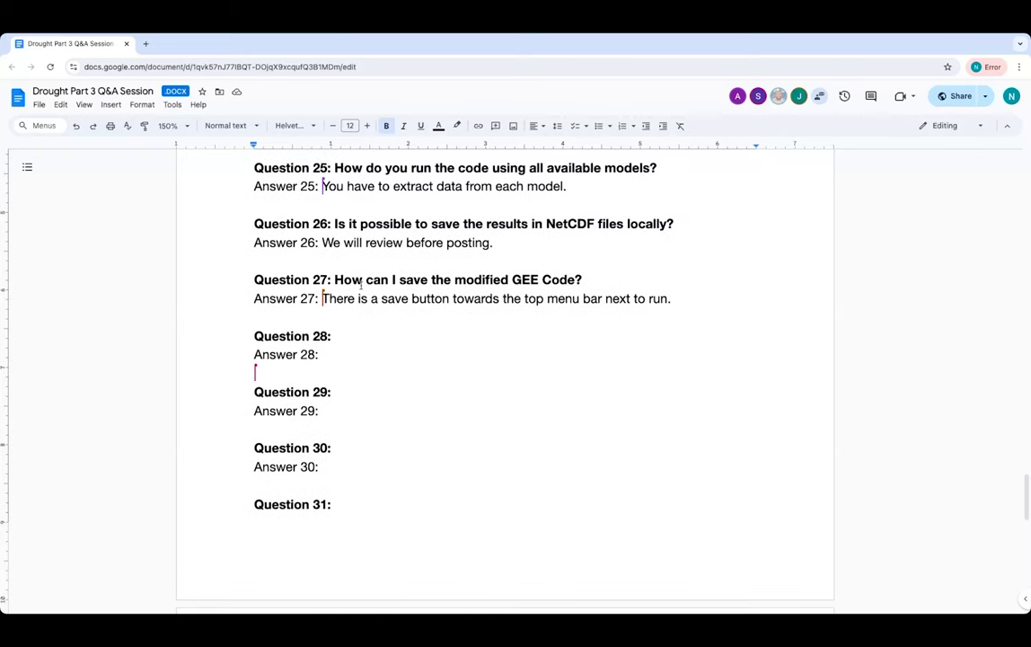
scroll(361, 284, up, 4)
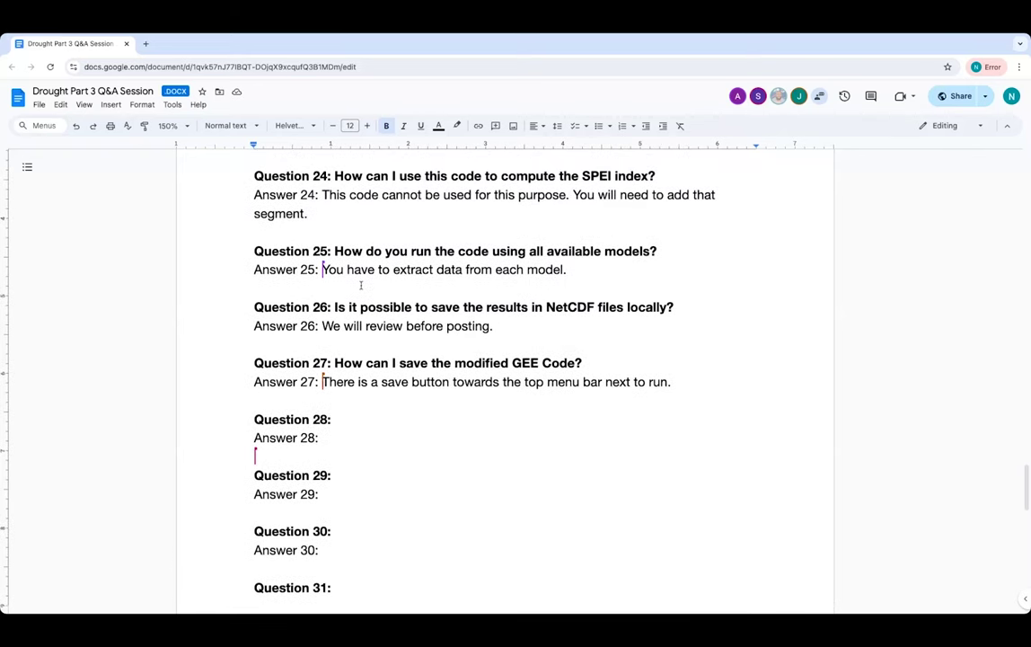
scroll(360, 285, up, 2)
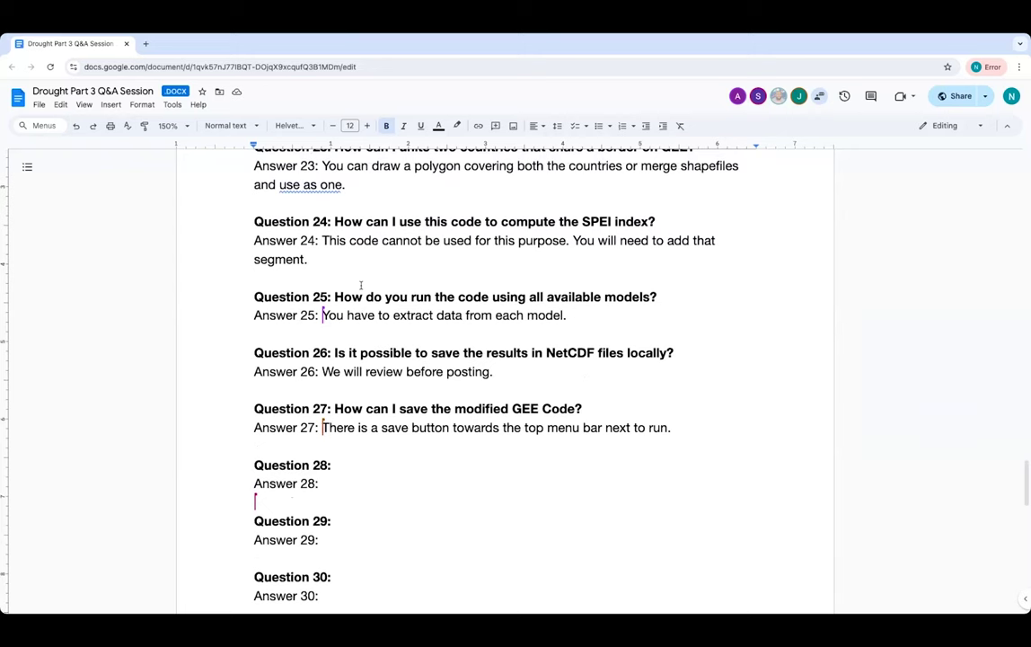
scroll(361, 284, up, 1)
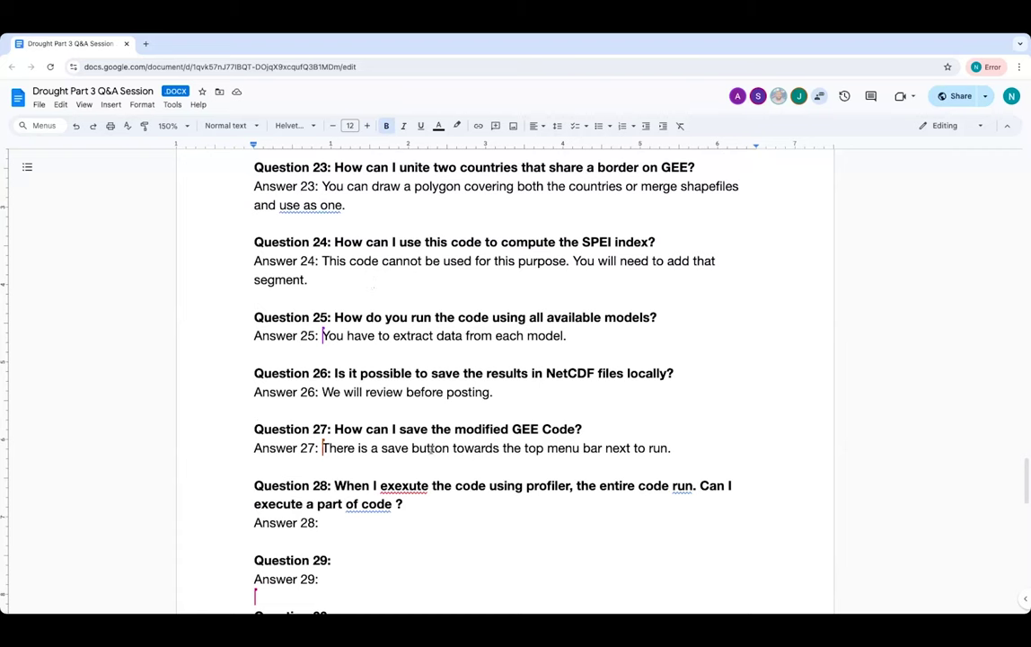
click(402, 485)
click(401, 468)
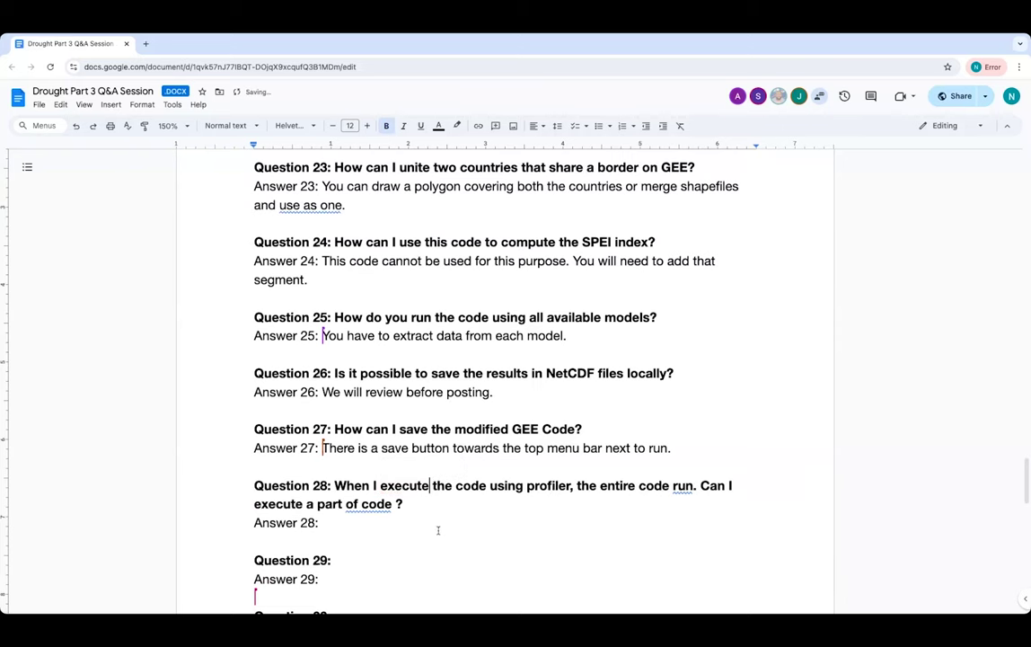
Fill in Answer 28, on executing part of the code, with "Yes, you can comment out the sections.".
click(384, 519)
scroll(383, 519, down, 2)
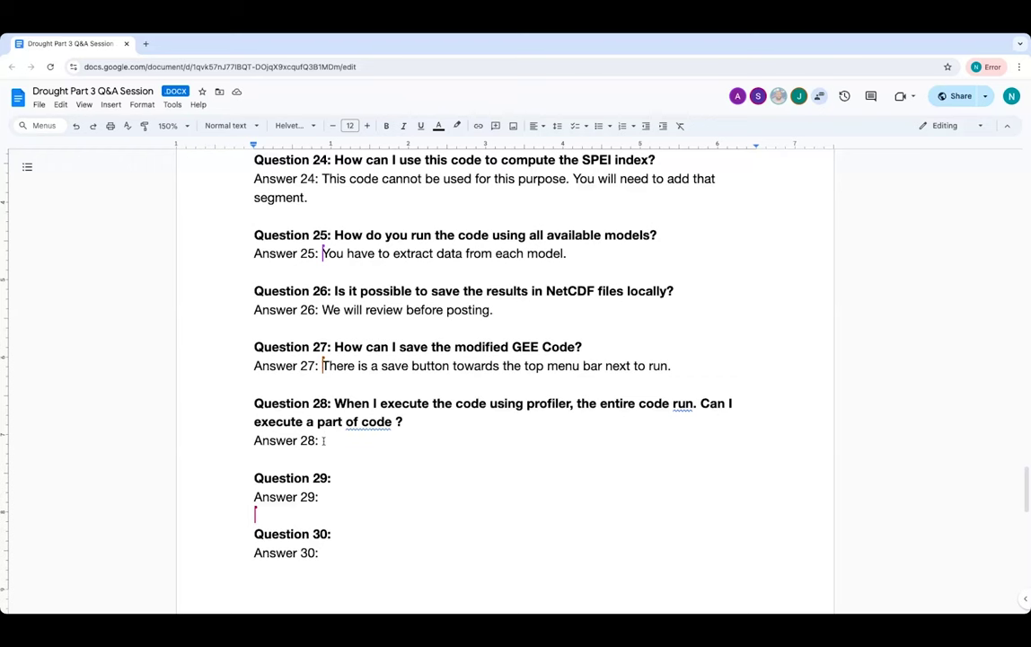
text(Y)
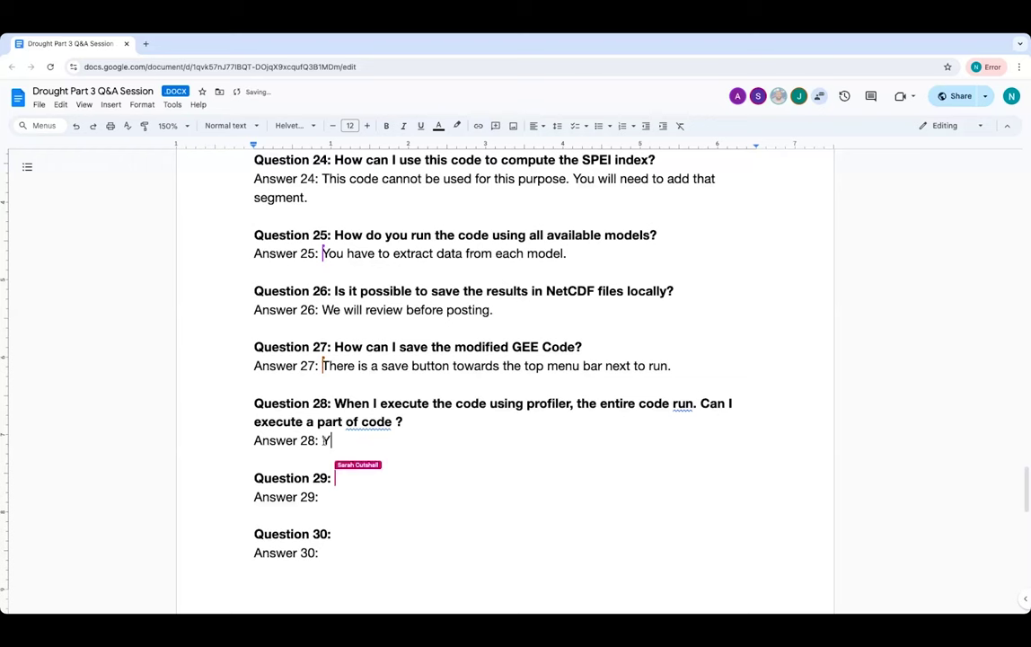
text(es, you can)
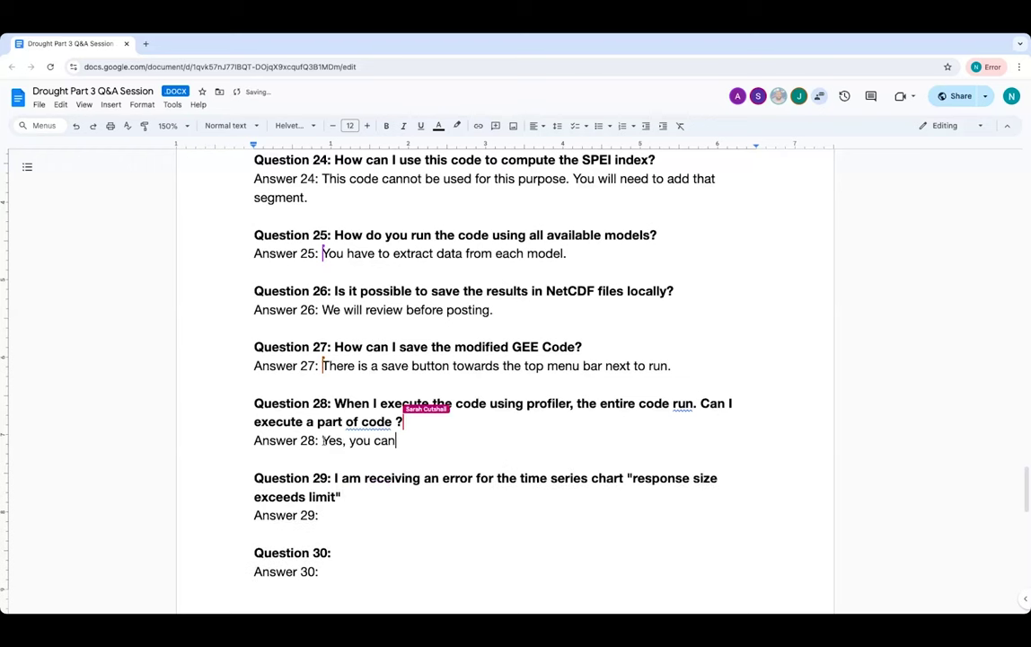
text( comment out th)
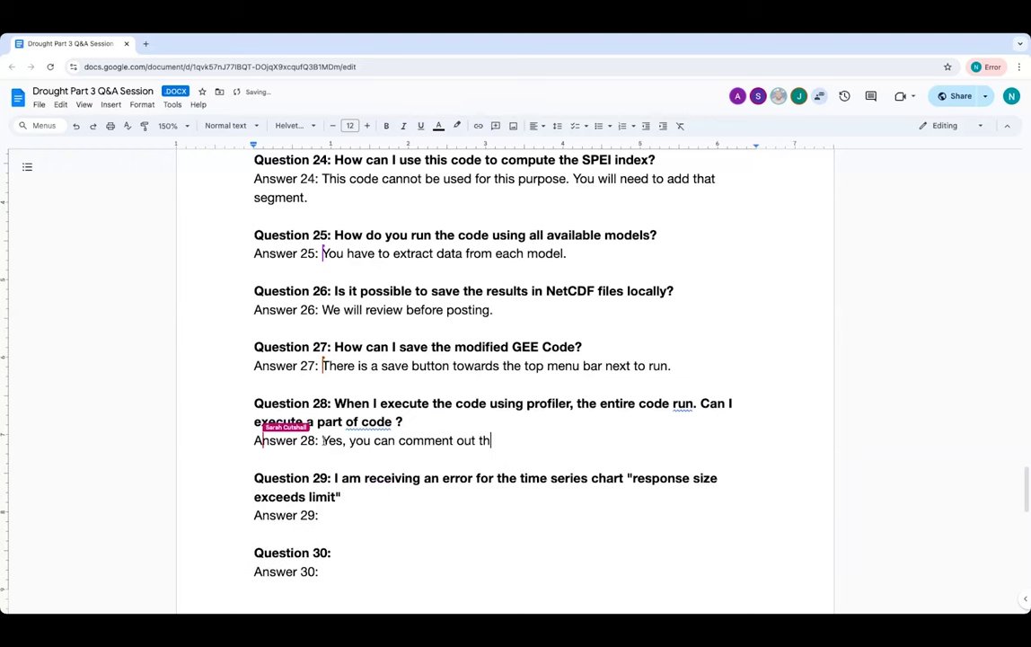
text(e sections.)
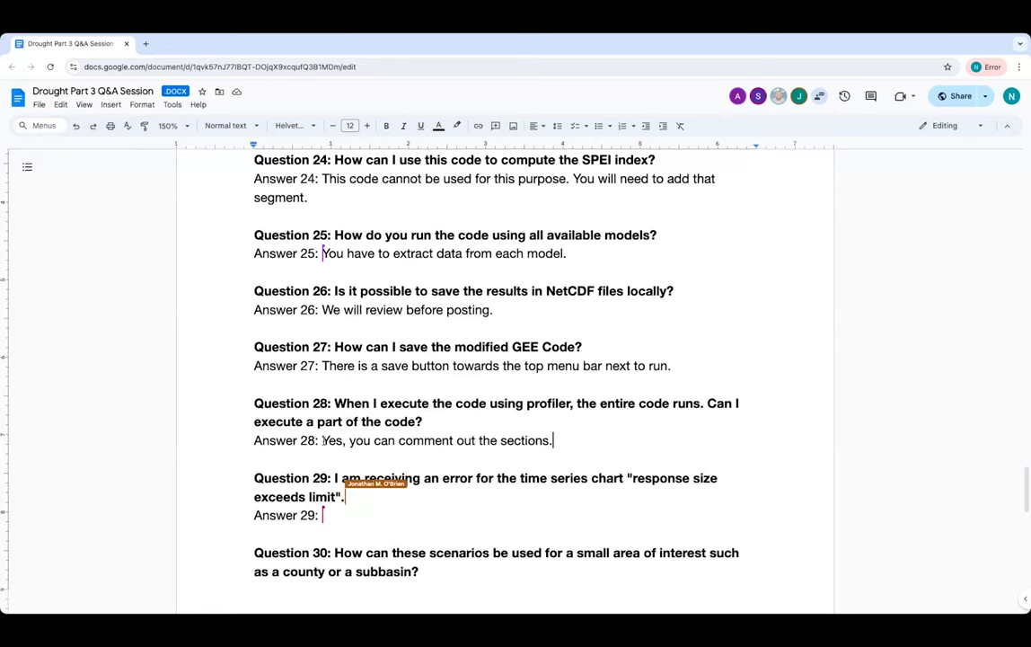
Fill in Answer 29, on the time series chart error, with "Depending on the size of the area, this could happen.".
scroll(400, 502, down, 1)
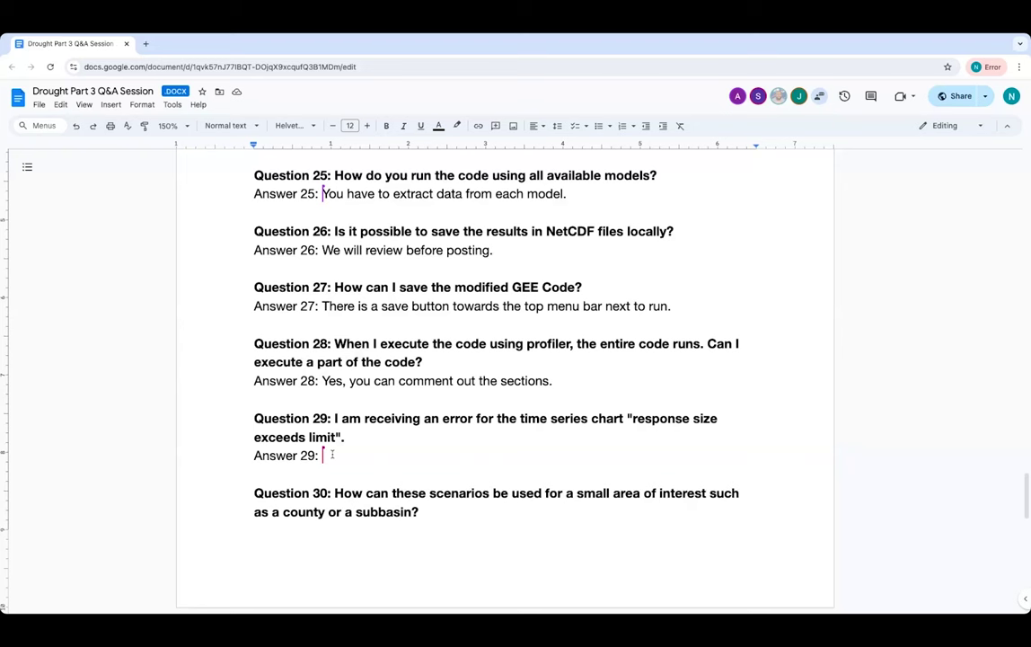
text(Depending on  th)
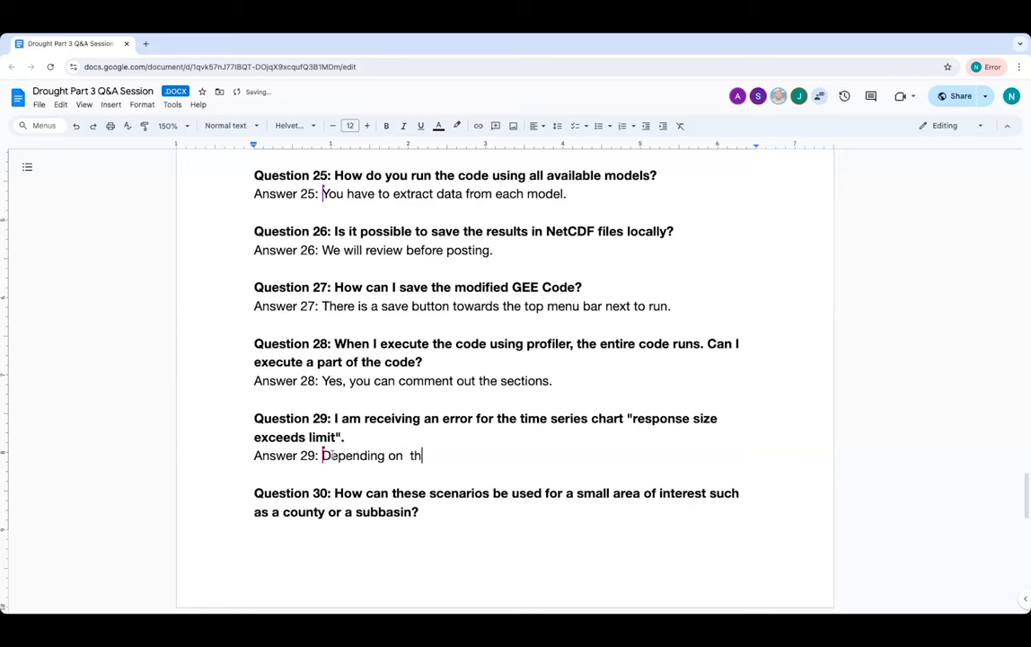
text(e size of the area, this could happen.)
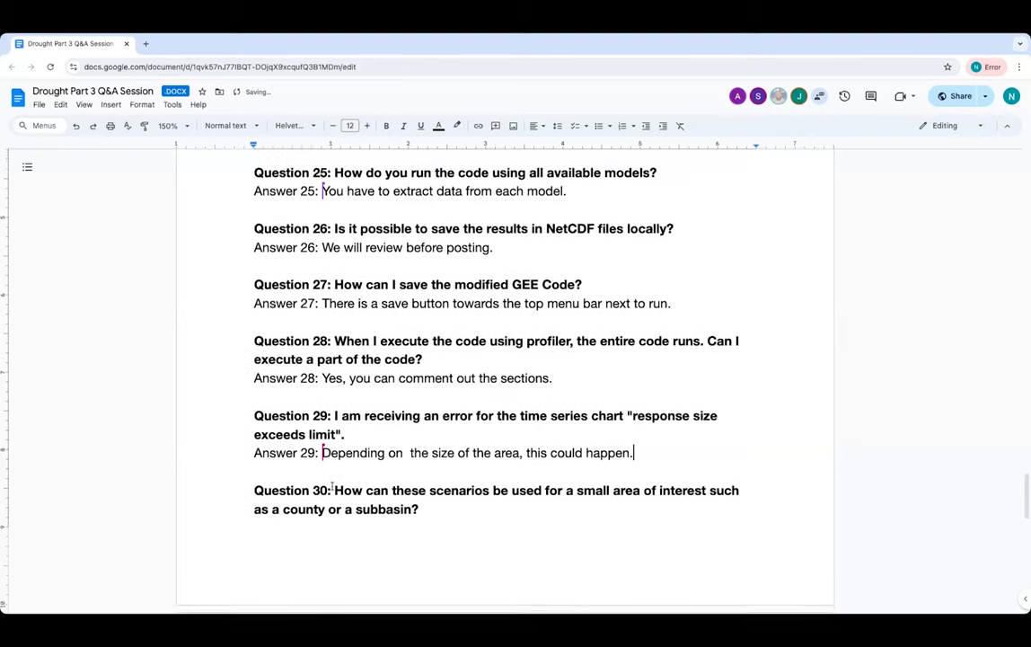
Extend Answer 29, on the time series chart error, with the sentence "We will look into this.".
scroll(331, 476, down, 2)
scroll(332, 490, down, 1)
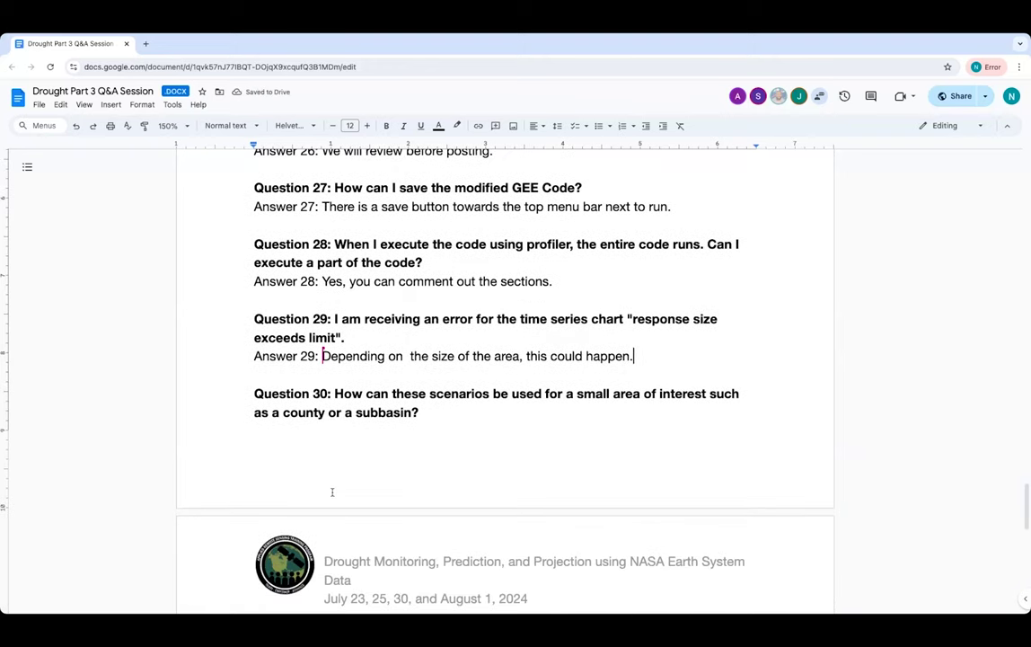
scroll(332, 495, down, 2)
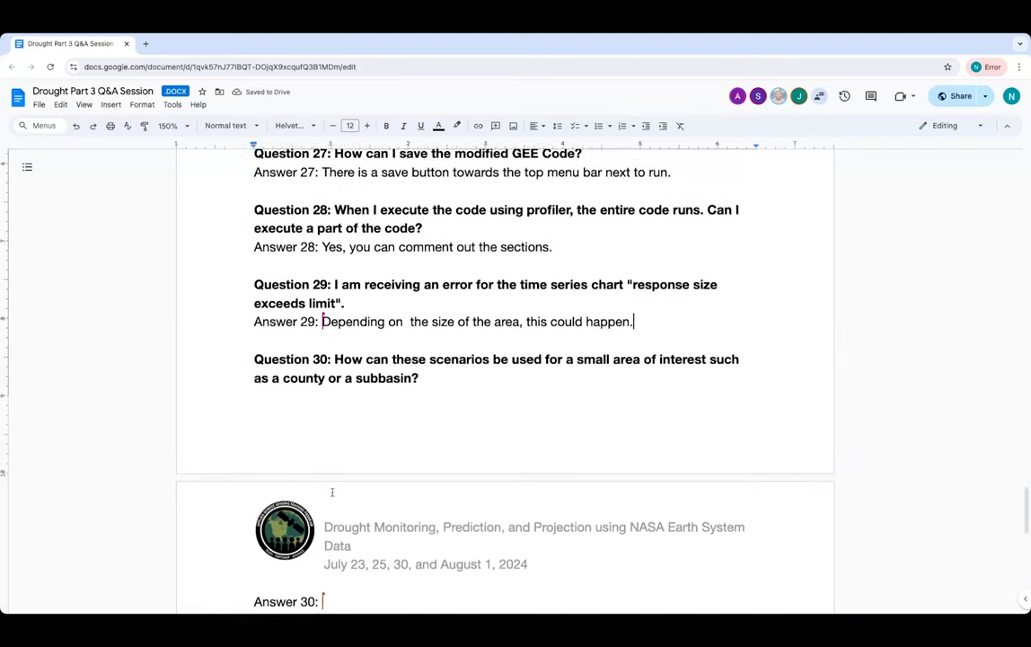
scroll(332, 493, down, 2)
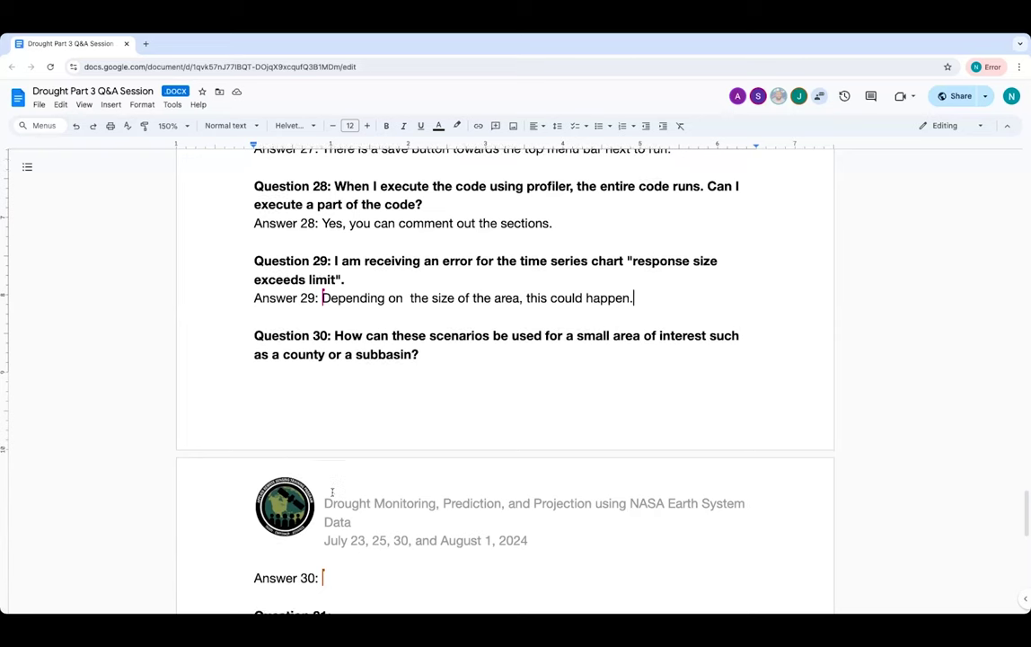
scroll(331, 492, up, 1)
scroll(332, 493, up, 1)
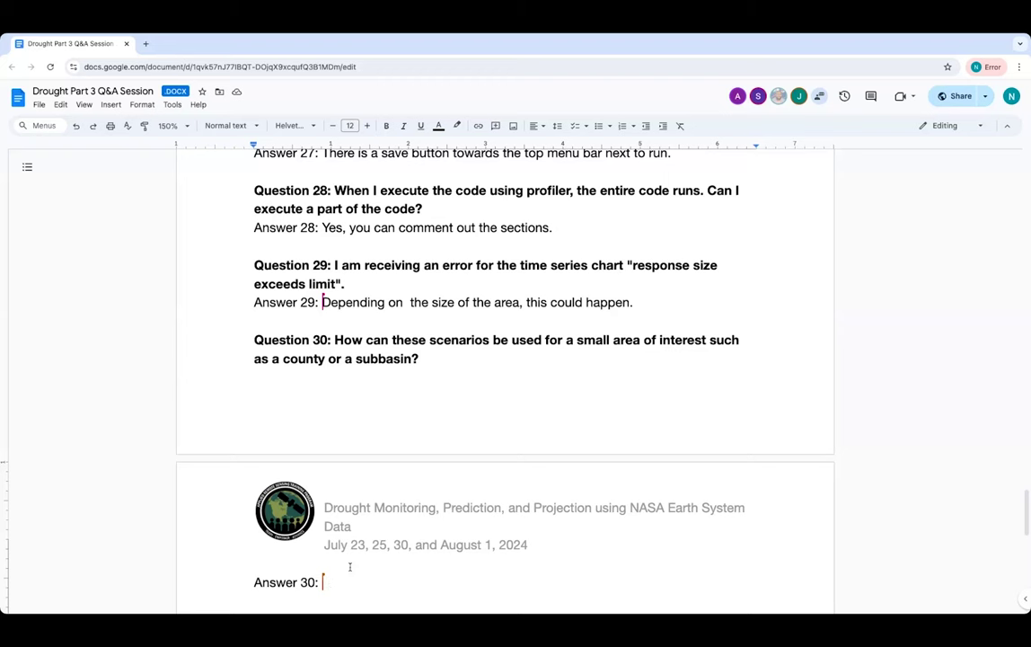
click(662, 303)
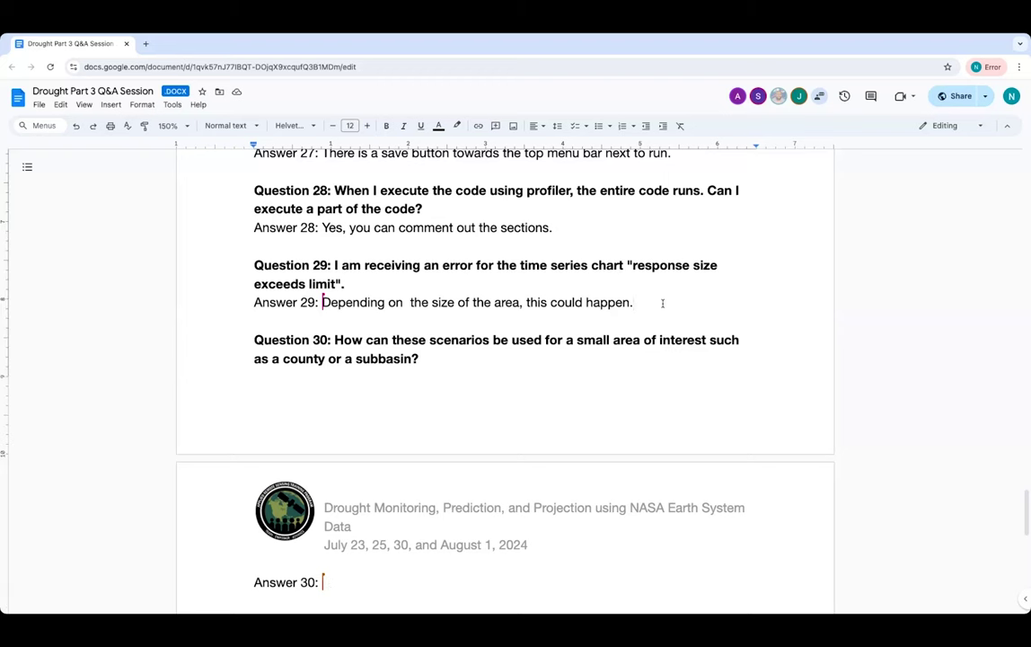
text(We will  look into th)
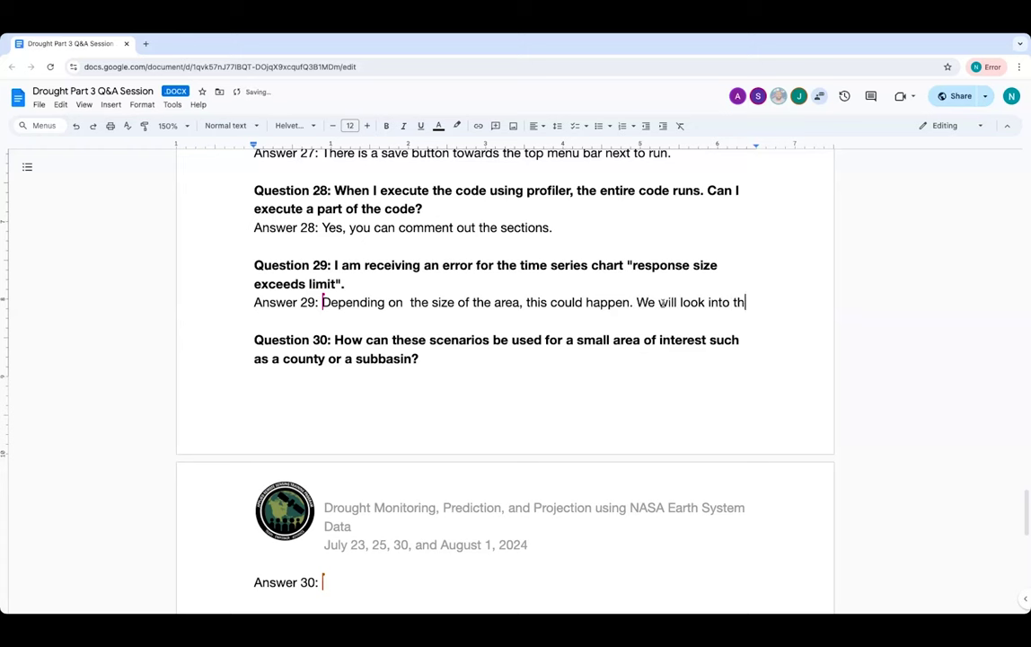
text(is.)
Fill in Answer 30, on small areas of interest, with "You create your own shapefile and upload that as your area of interest.".
scroll(574, 584, down, 2)
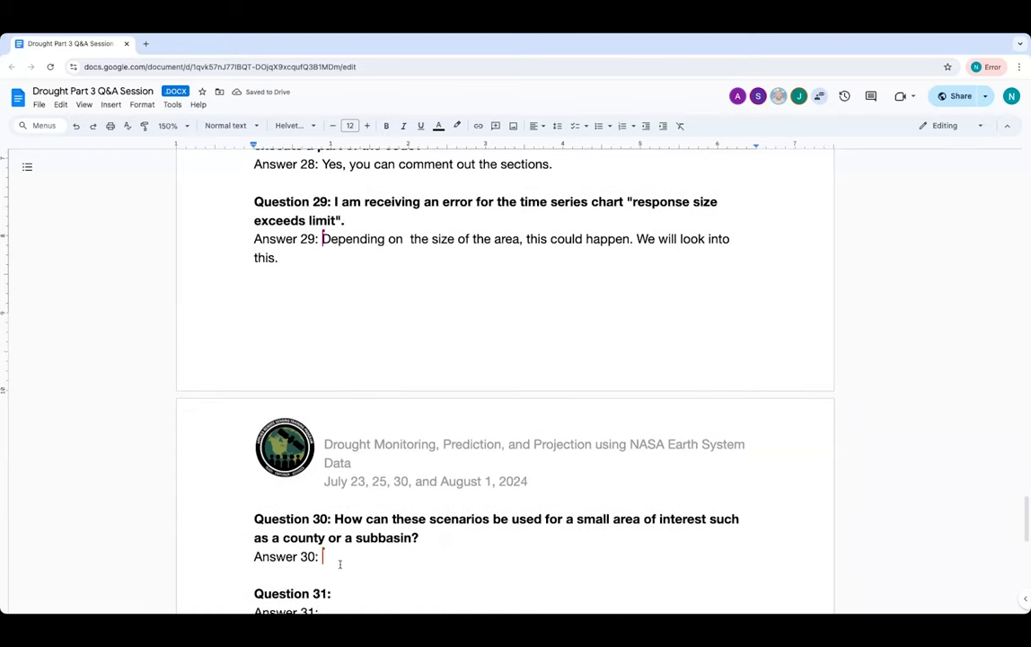
click(330, 557)
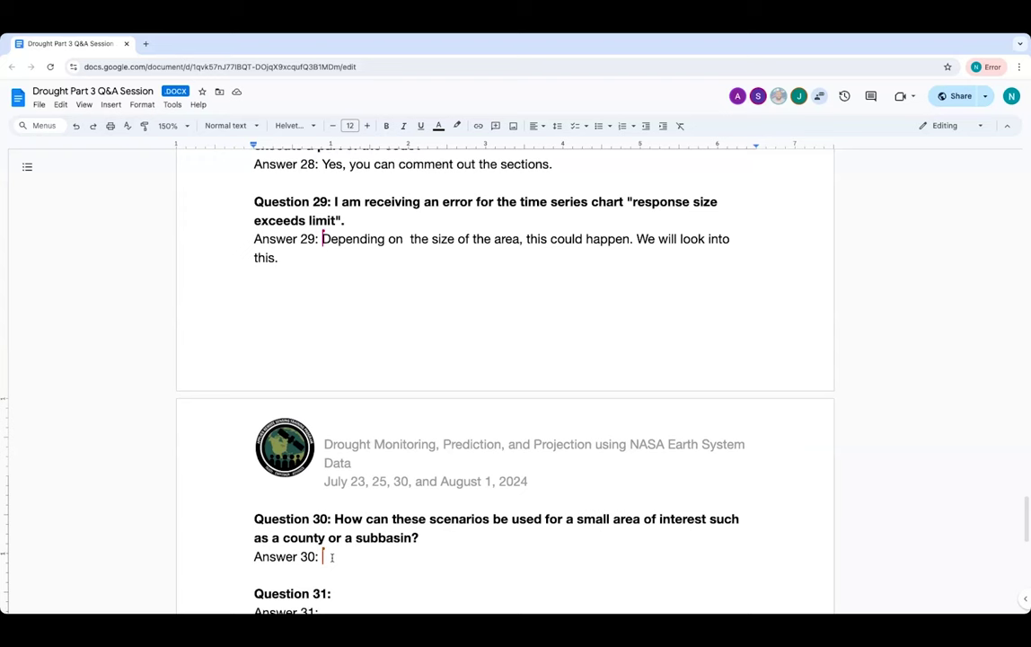
text(You creat)
text(e y)
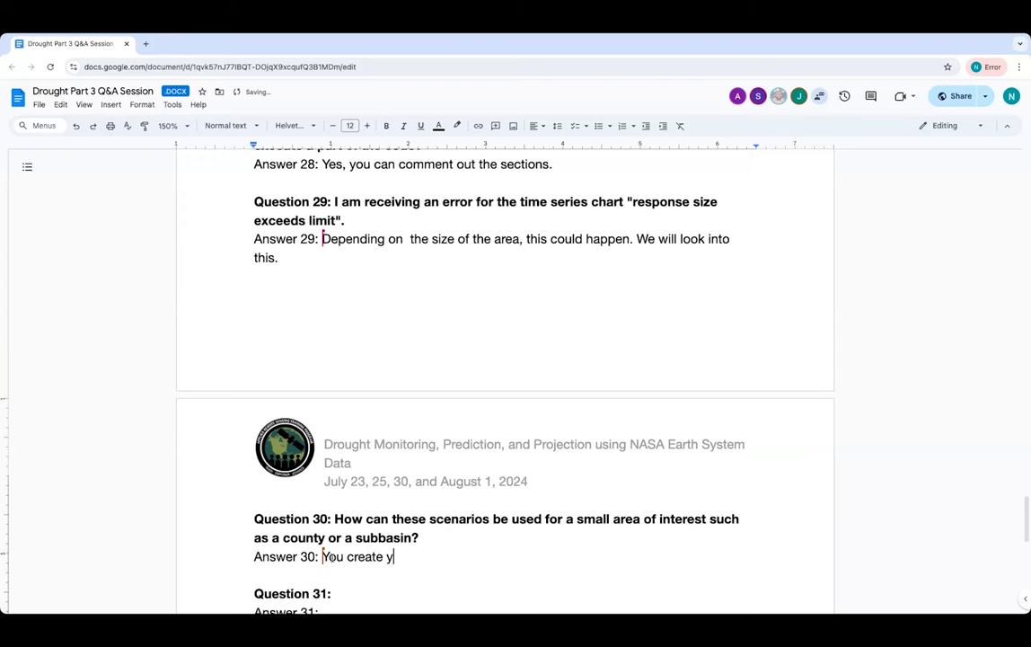
text(our own shapefil and u)
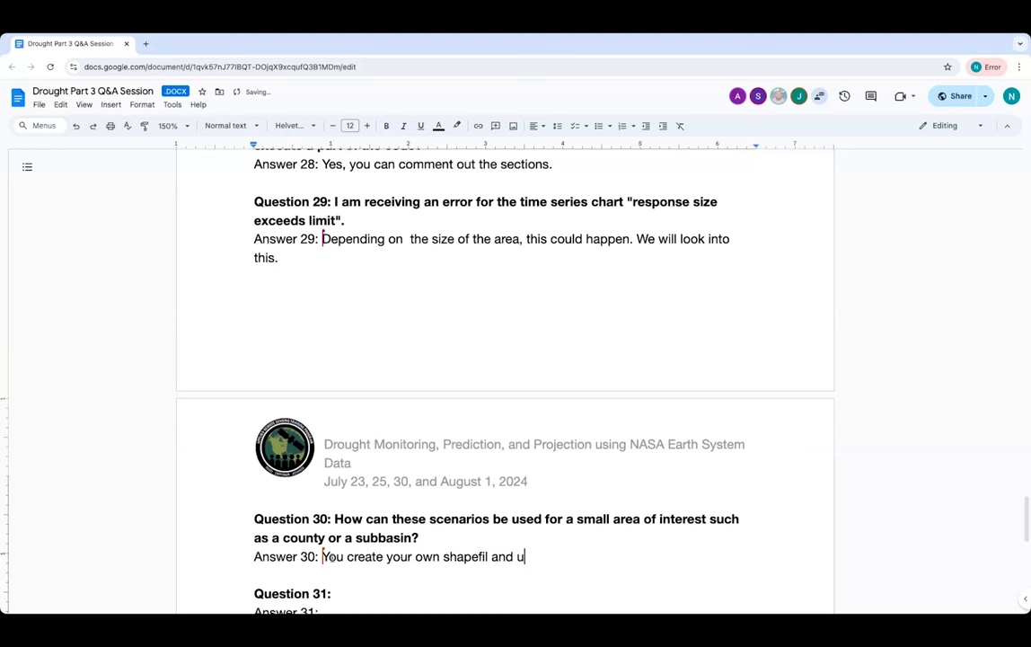
text(pload that )
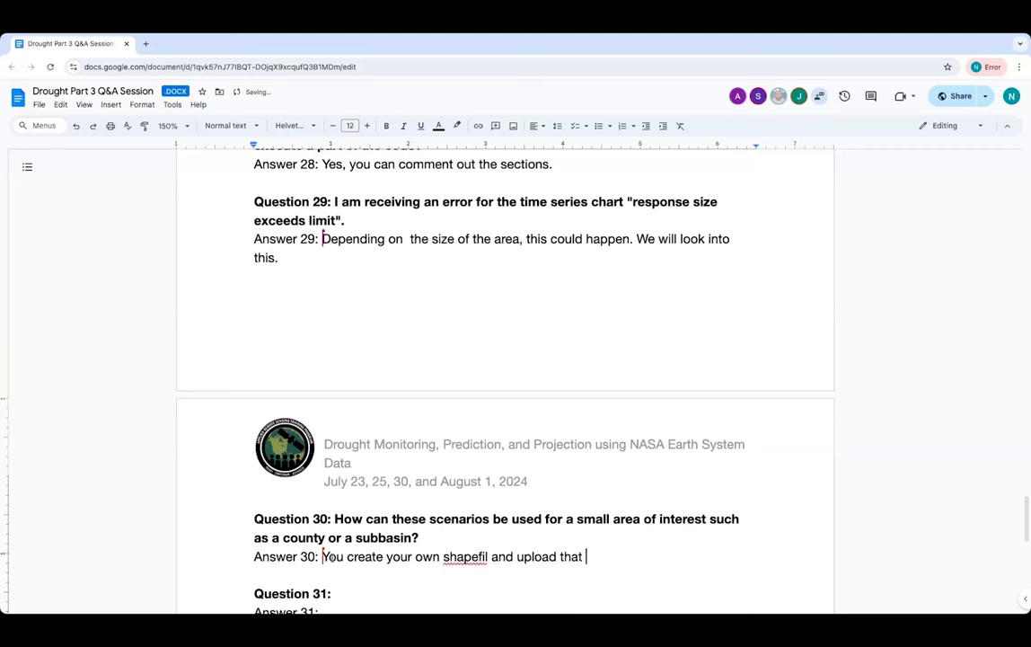
text(as your area of inte)
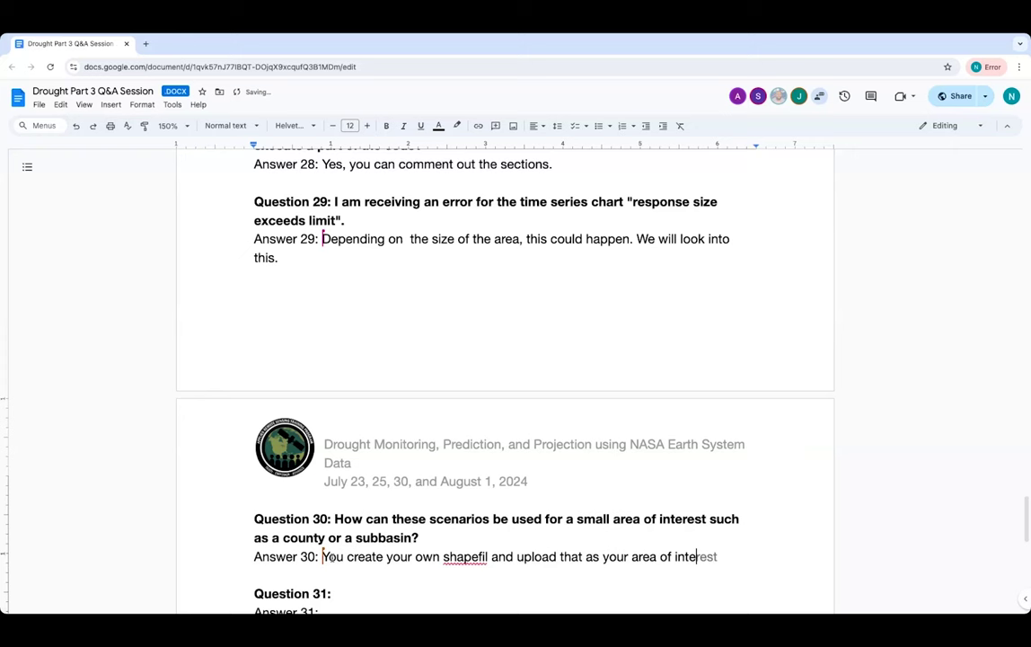
text(rest.)
scroll(503, 404, down, 2)
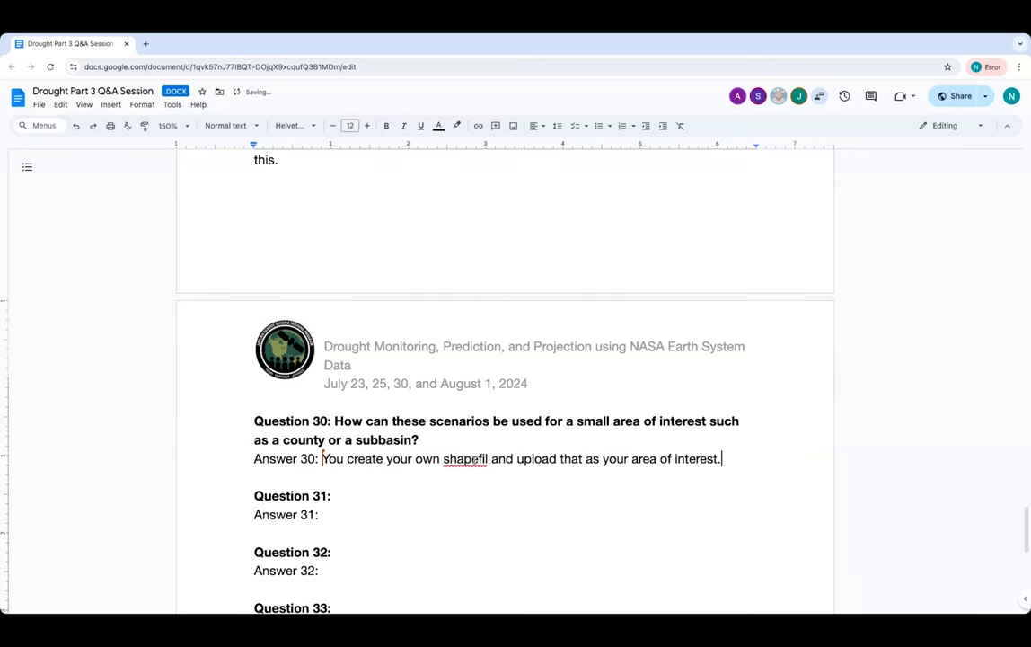
click(471, 458)
click(480, 441)
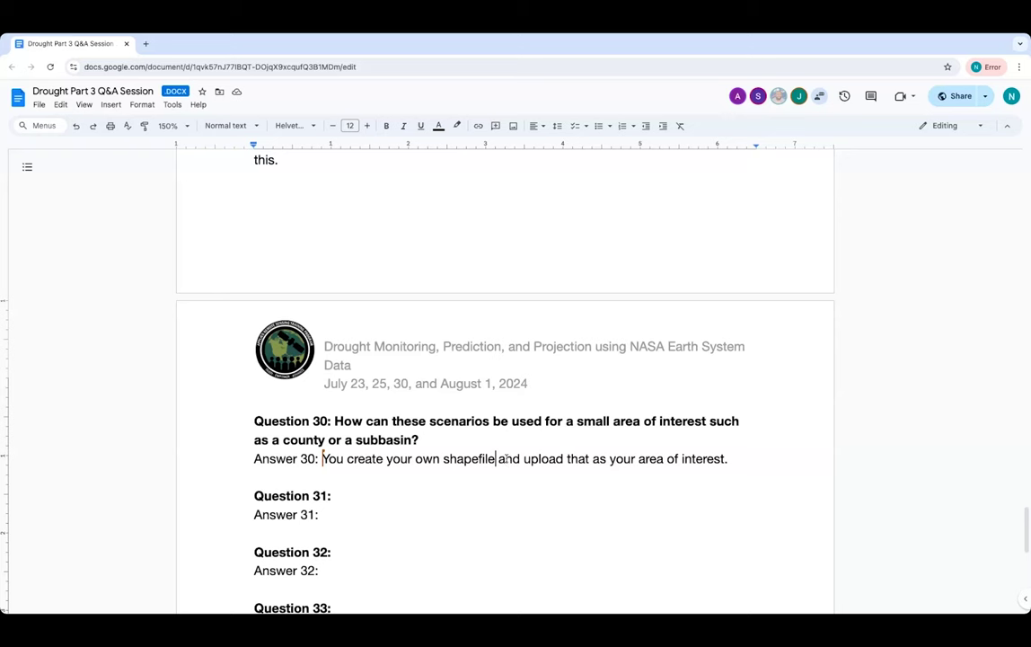
Review the answered questions from Question 30 back to Question 1 at the start of the document.
scroll(508, 460, up, 1)
scroll(505, 460, up, 3)
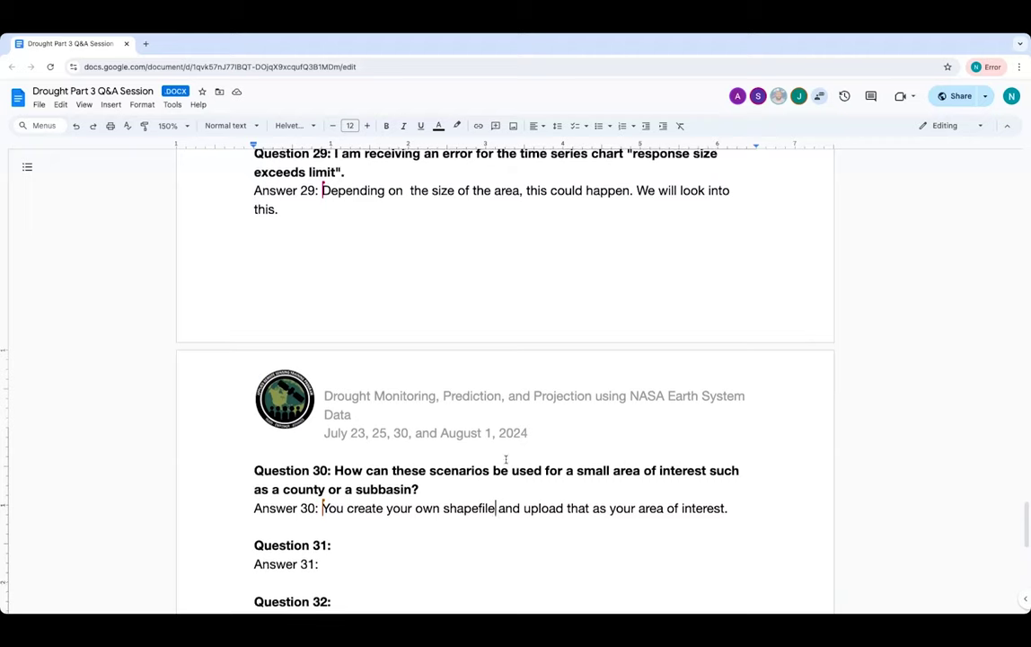
scroll(508, 458, up, 10)
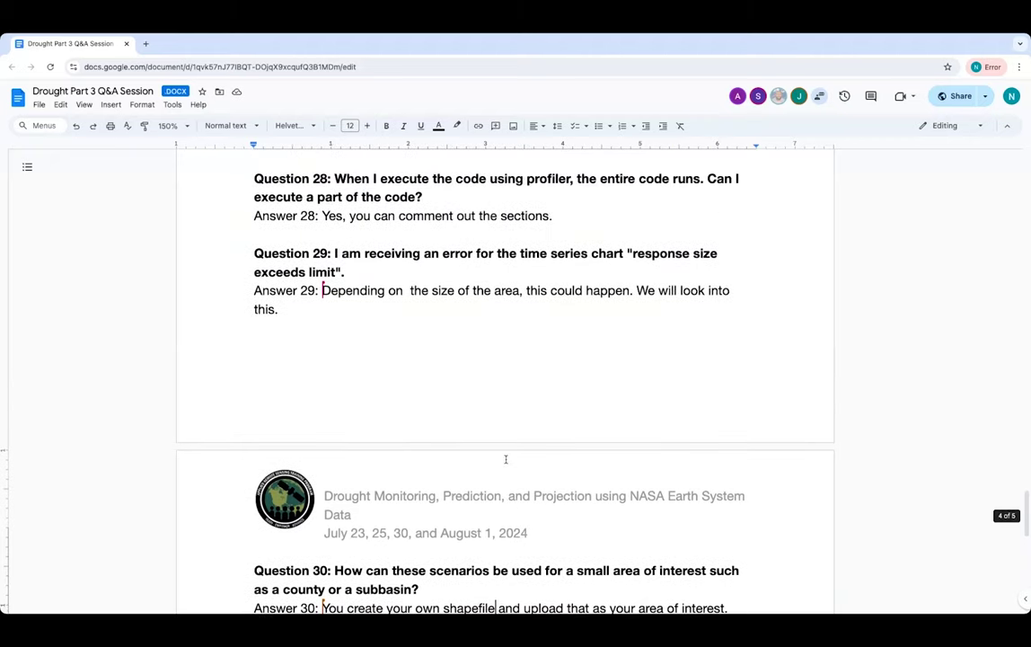
scroll(506, 460, up, 20)
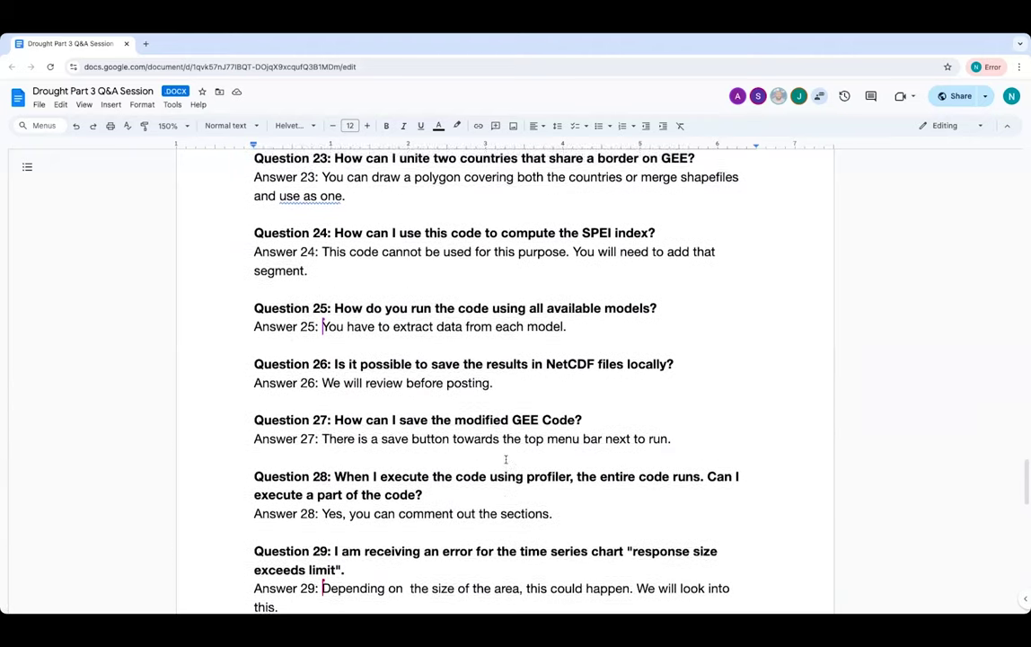
scroll(506, 459, up, 20)
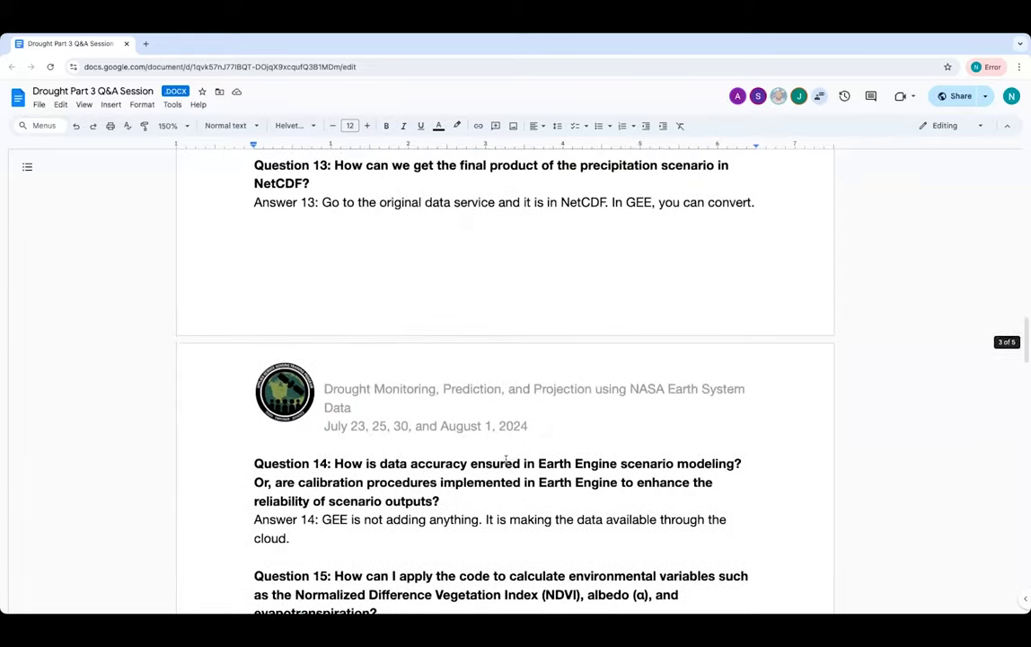
scroll(506, 459, up, 20)
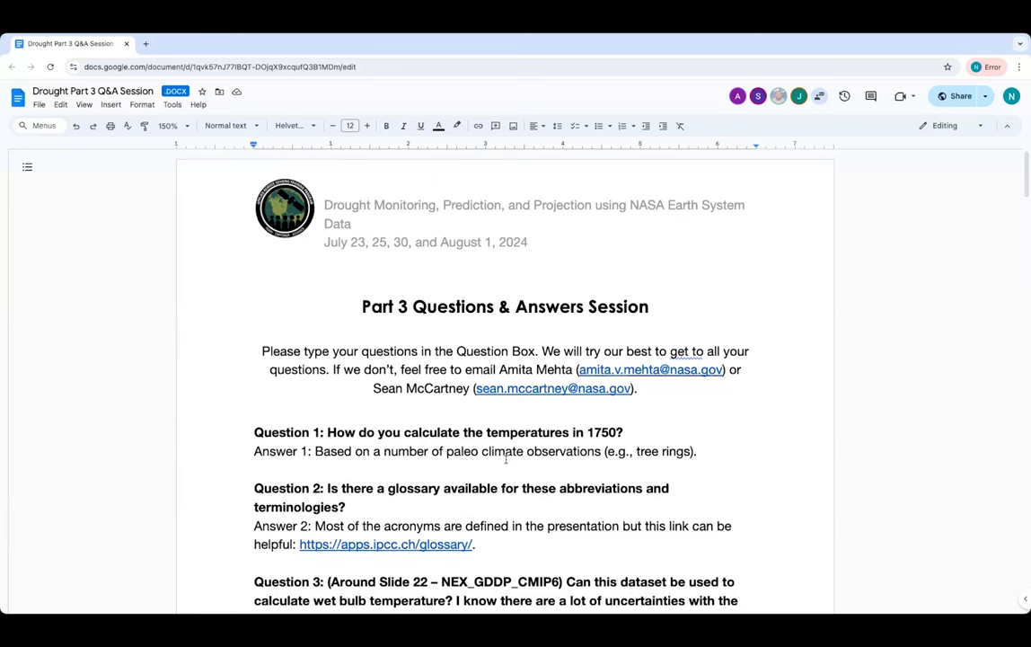
click(506, 459)
Start filling in Answer 31, on the resolution of CMIP6 compared with using Landsat or Sentinel.
scroll(428, 530, down, 3)
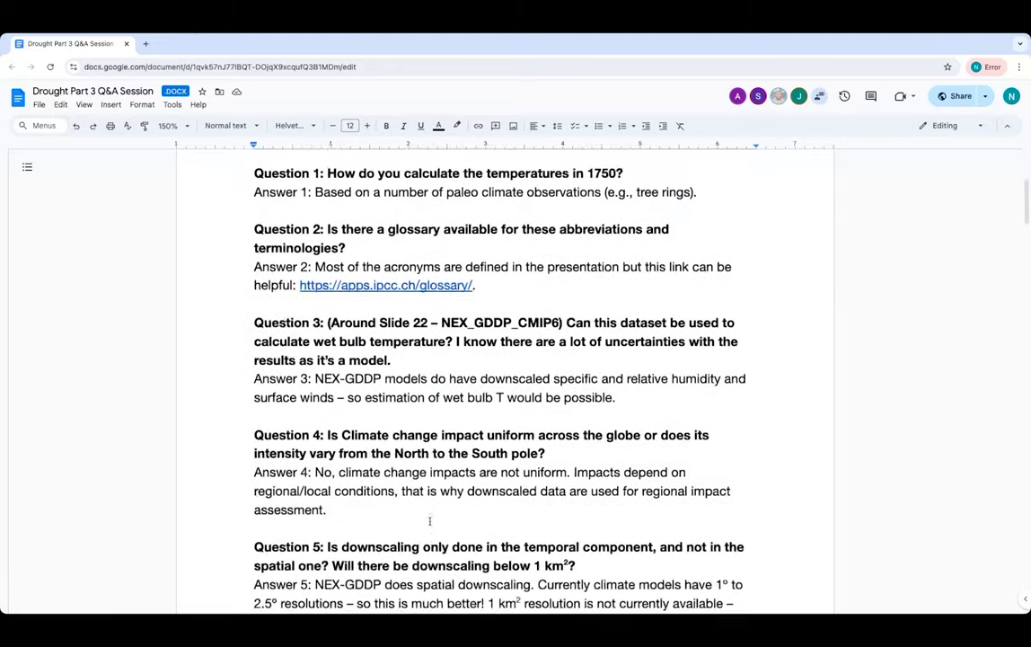
scroll(429, 520, down, 15)
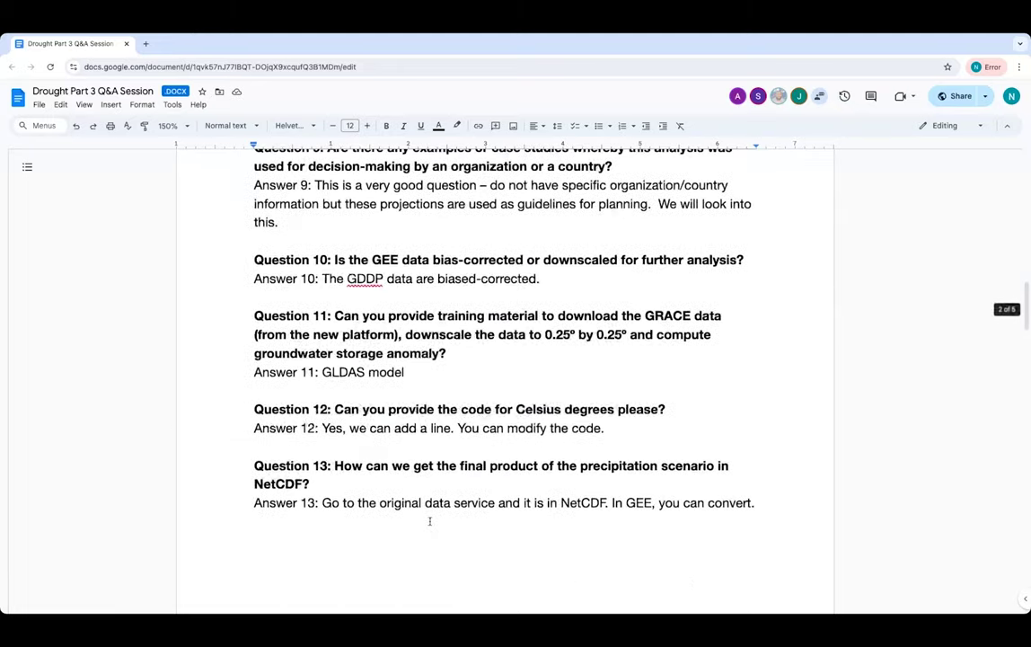
scroll(429, 520, down, 20)
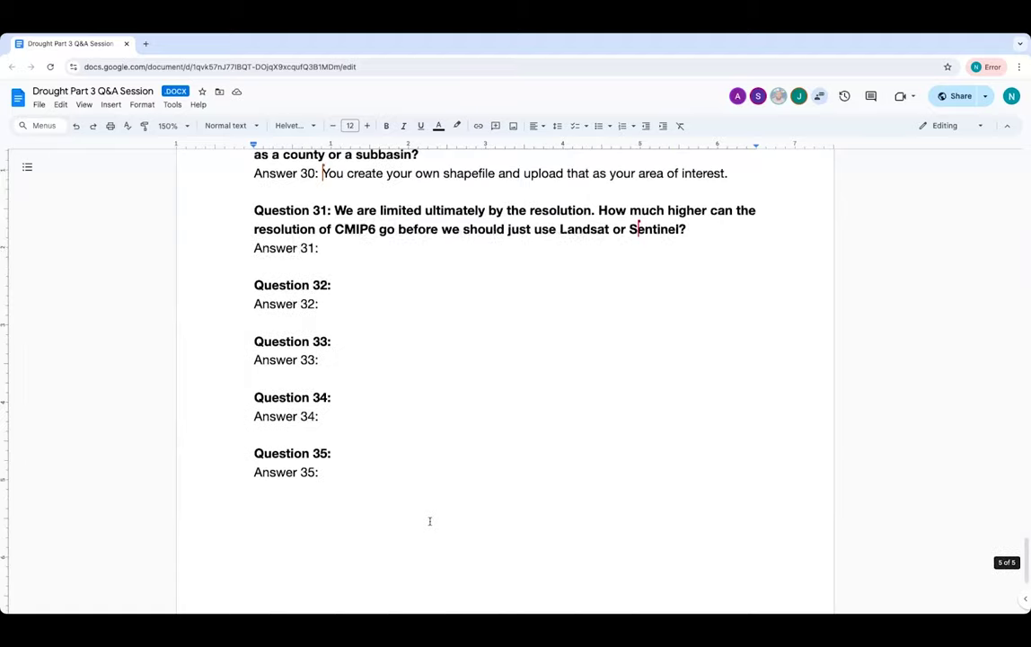
scroll(430, 521, up, 3)
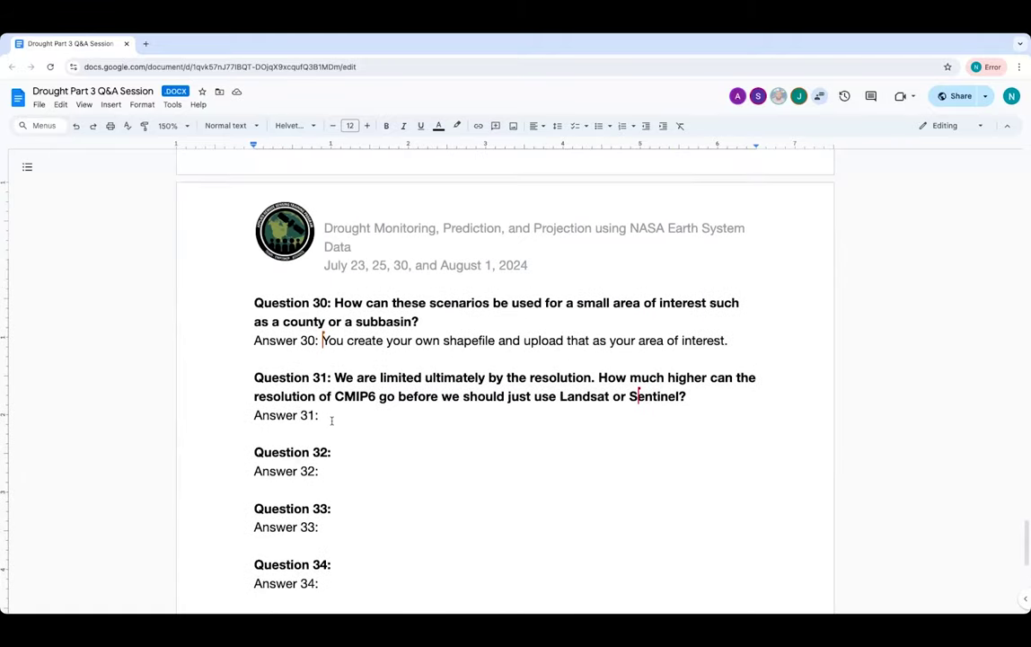
click(331, 421)
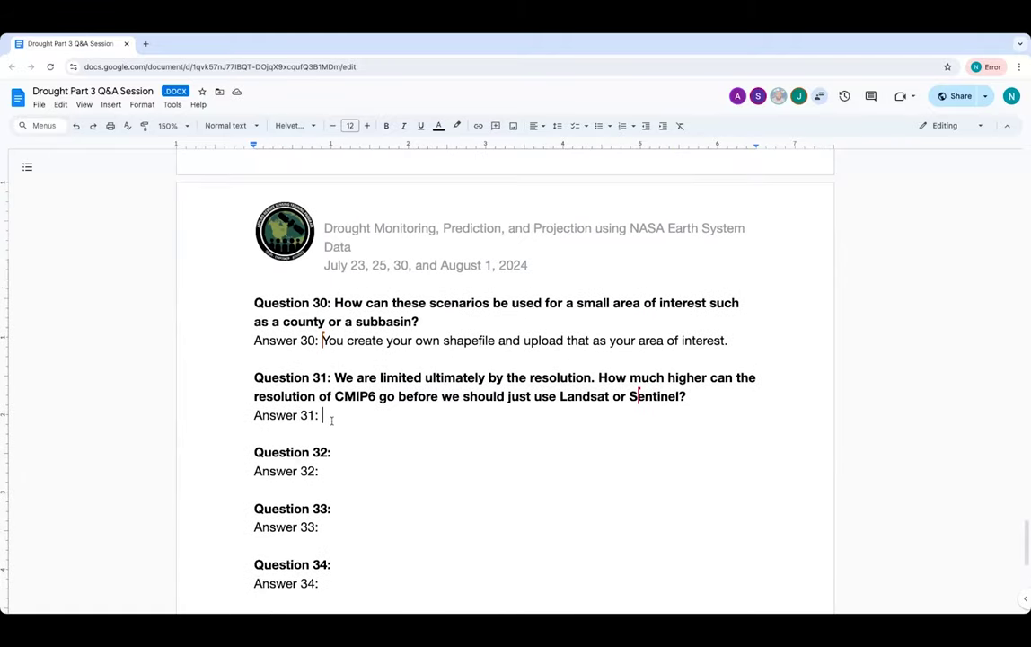